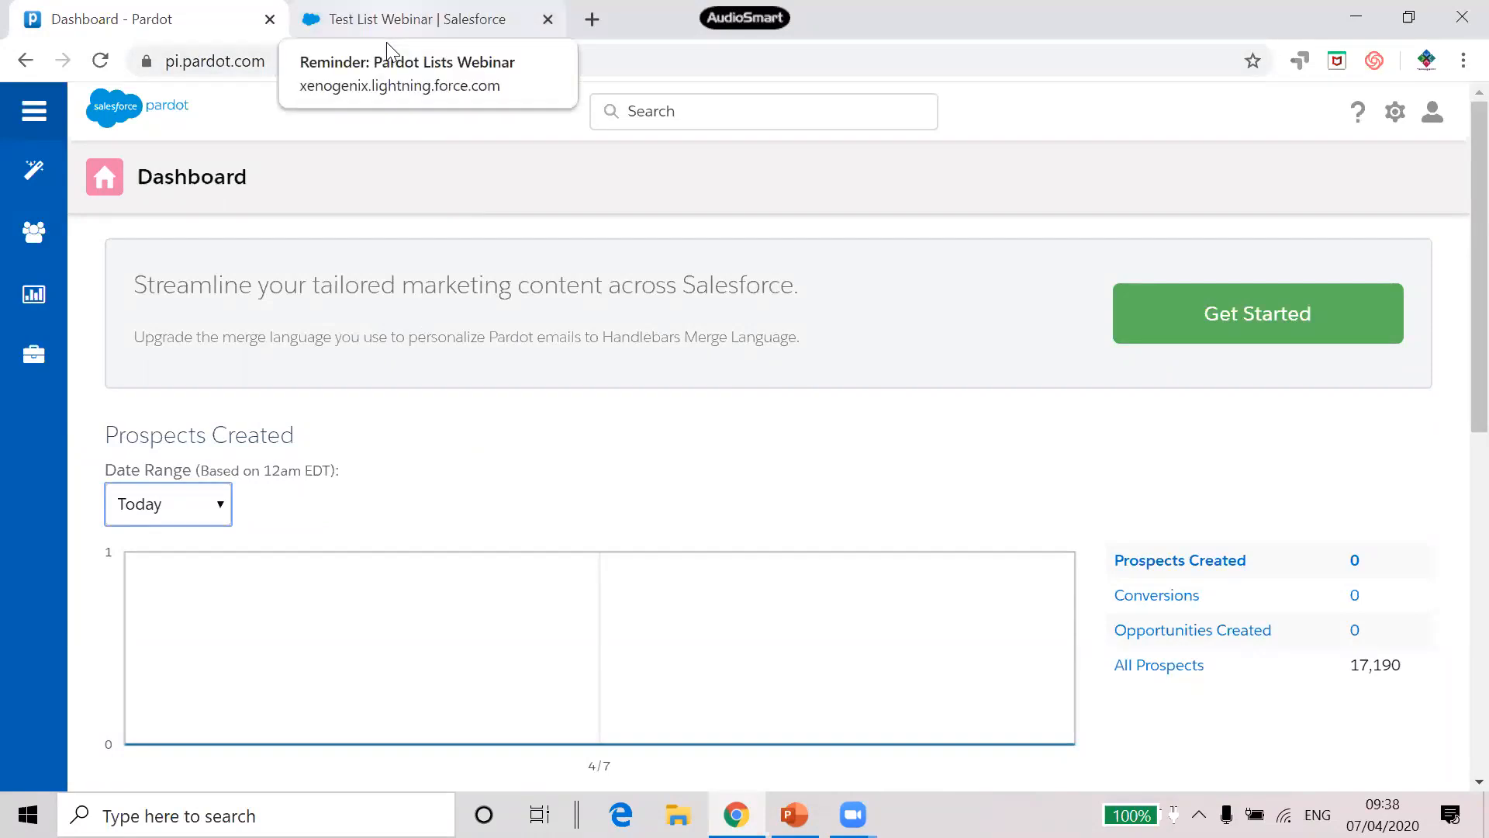
# Dismiss both meeting reminders on the Test List Webinar campaign and return to the Pardot Dashboard
pyautogui.click(386, 44)
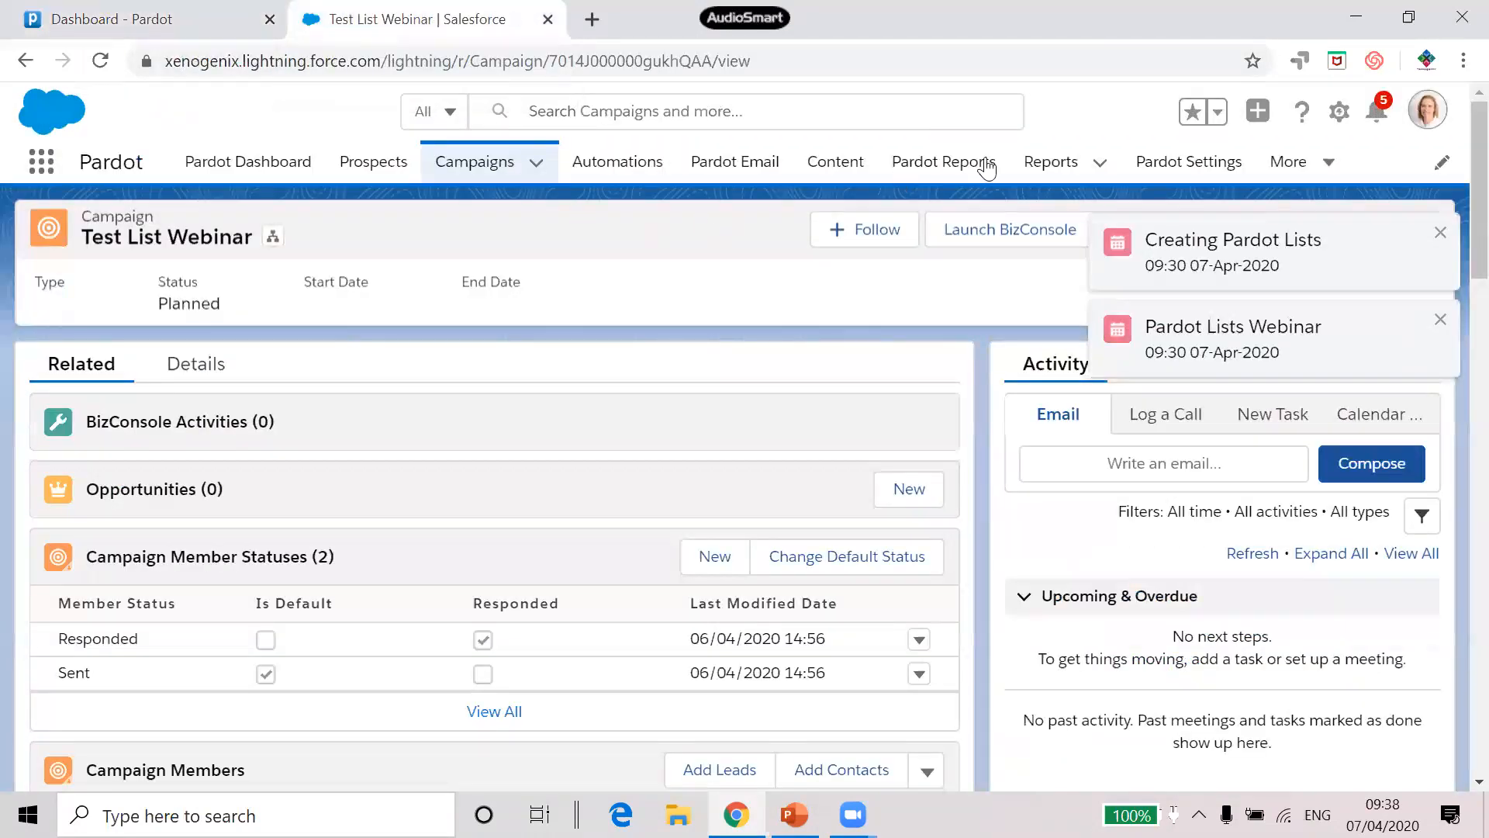
pyautogui.click(1441, 234)
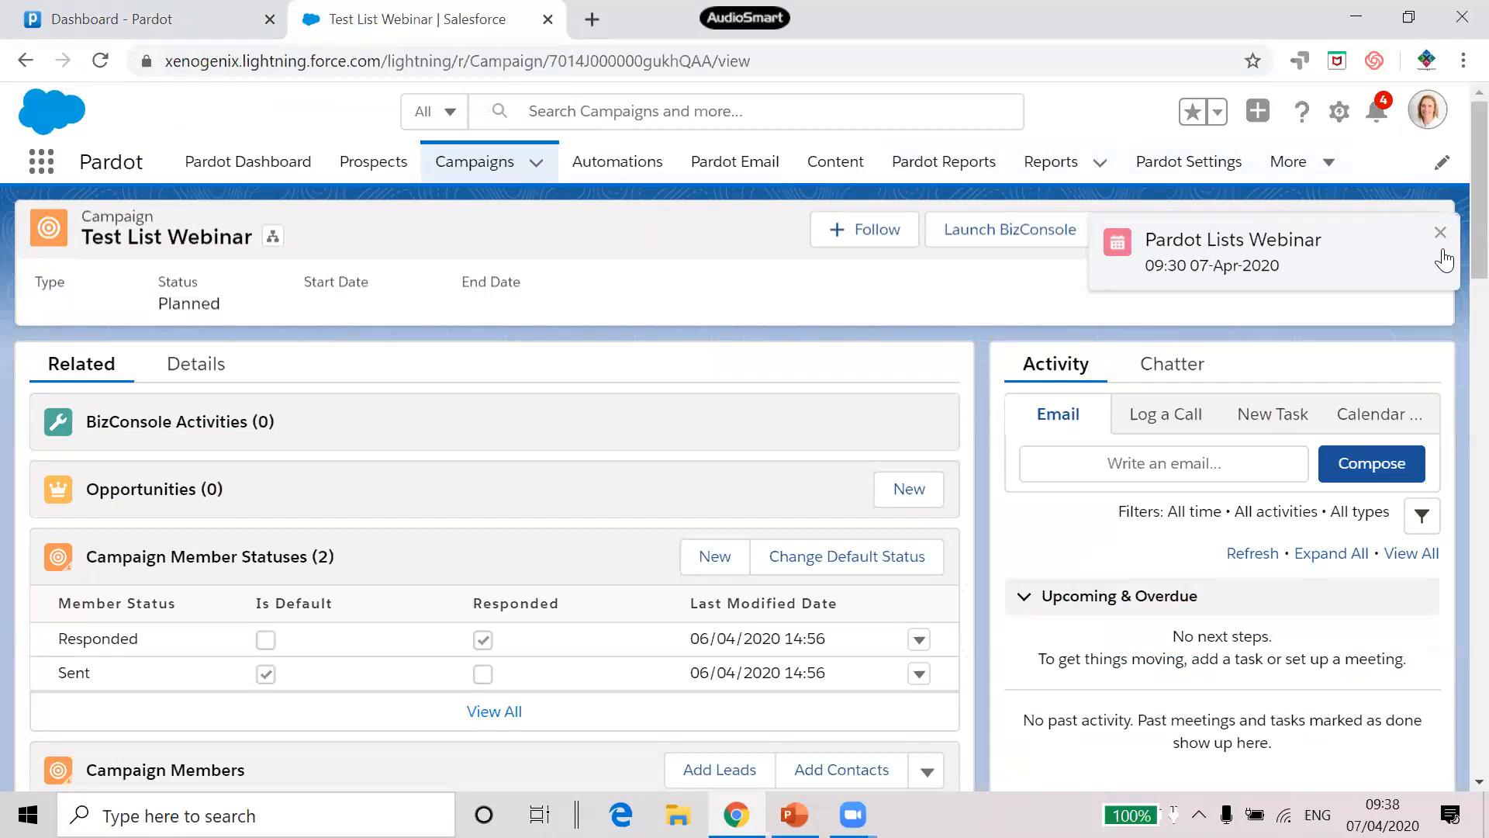
pyautogui.click(1442, 234)
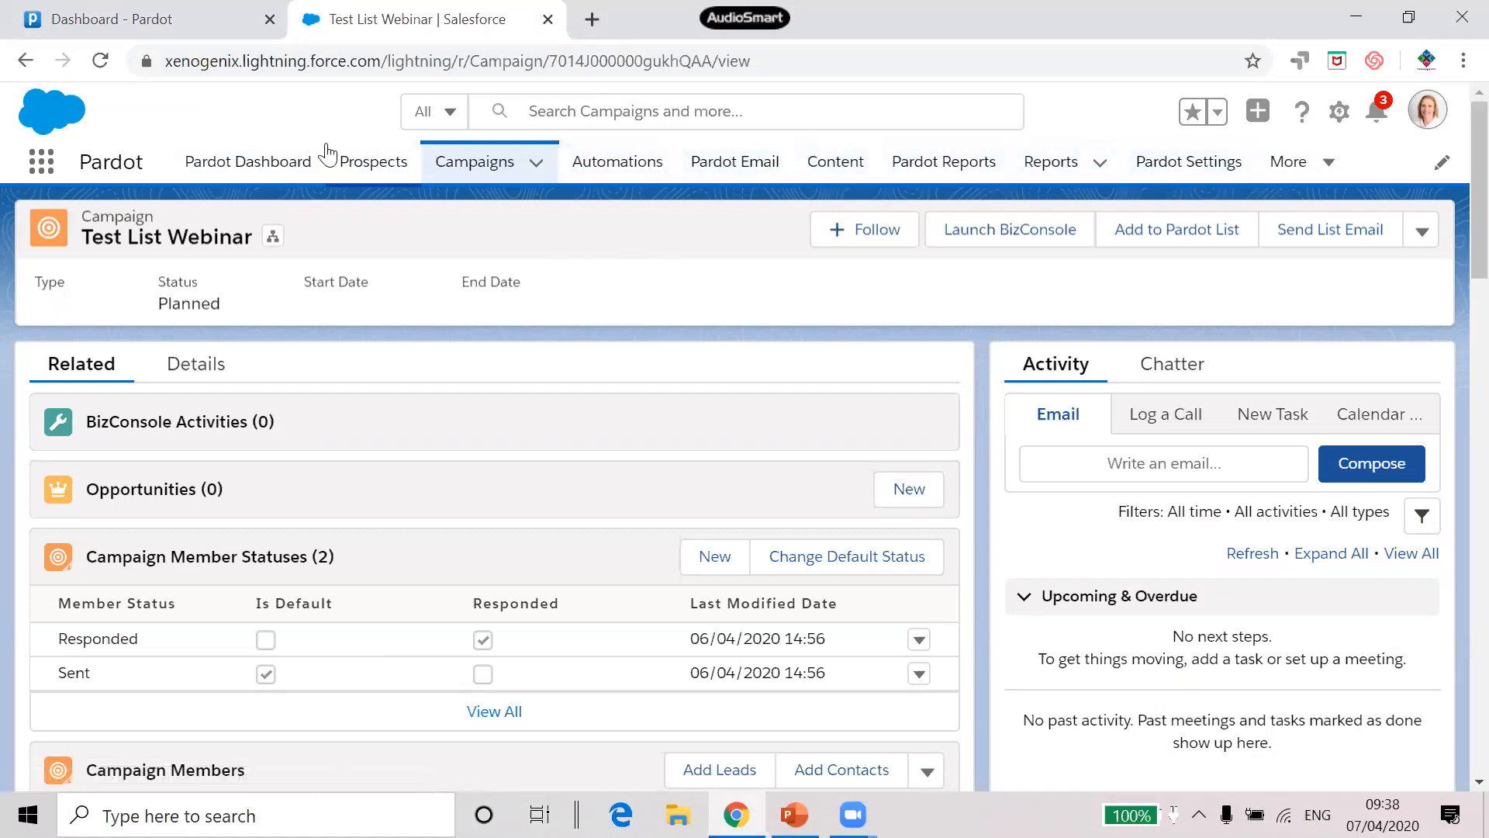
pyautogui.click(115, 23)
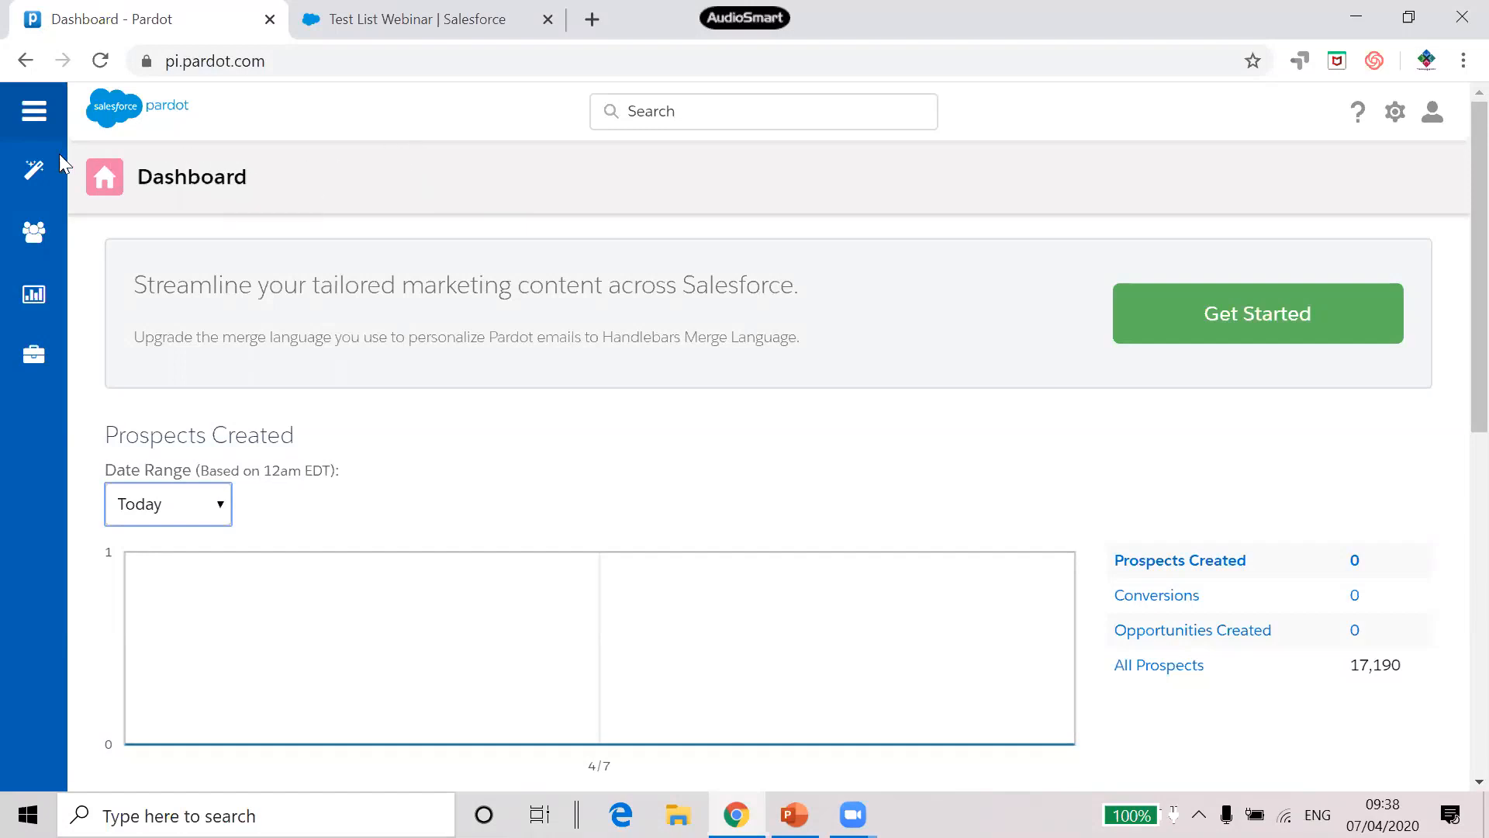
pyautogui.moveTo(42, 177)
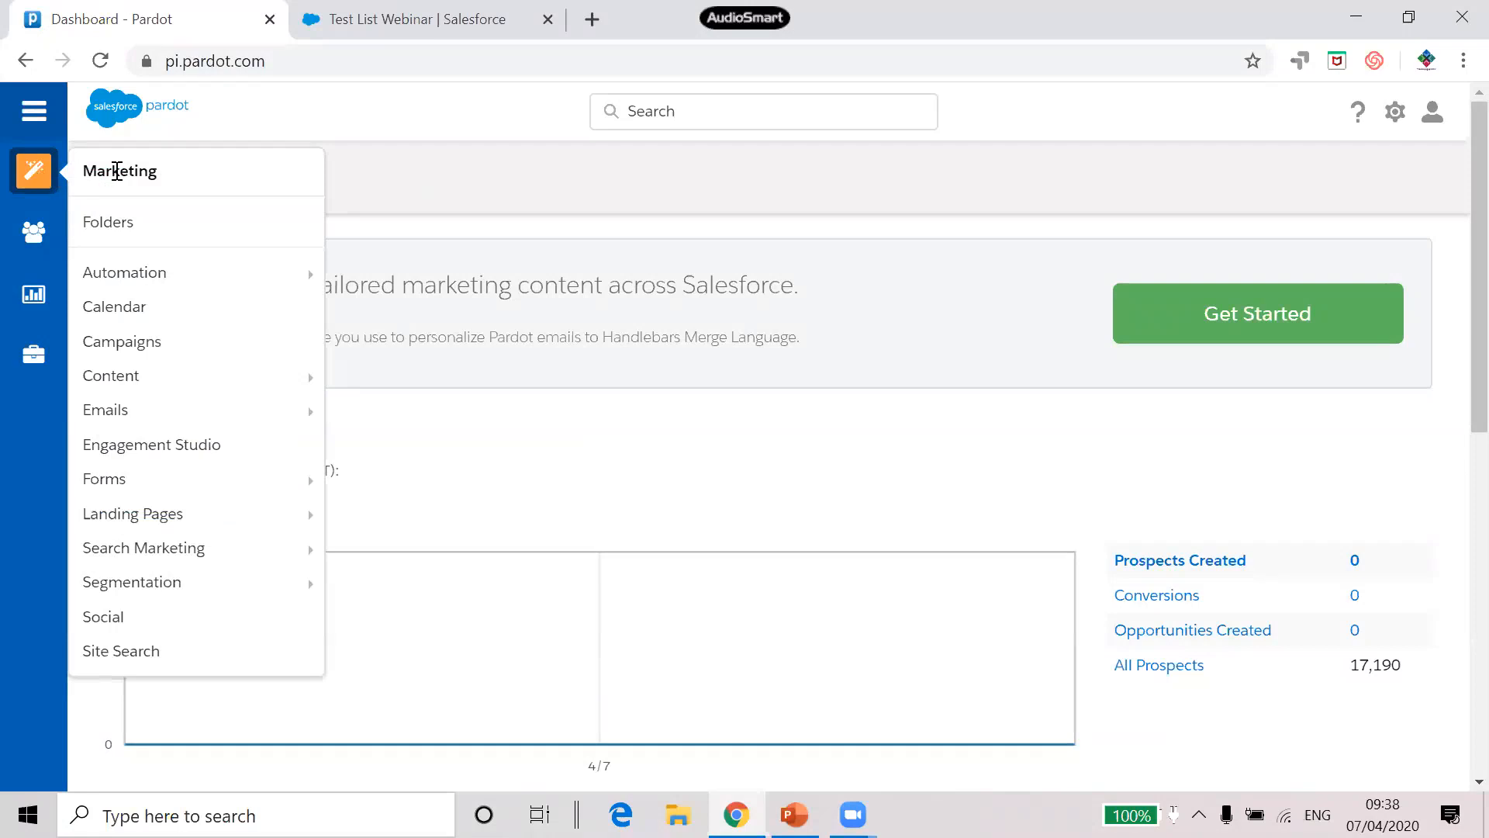
# Go to Marketing > Segmentation > Lists to see all existing lists
pyautogui.moveTo(193, 585)
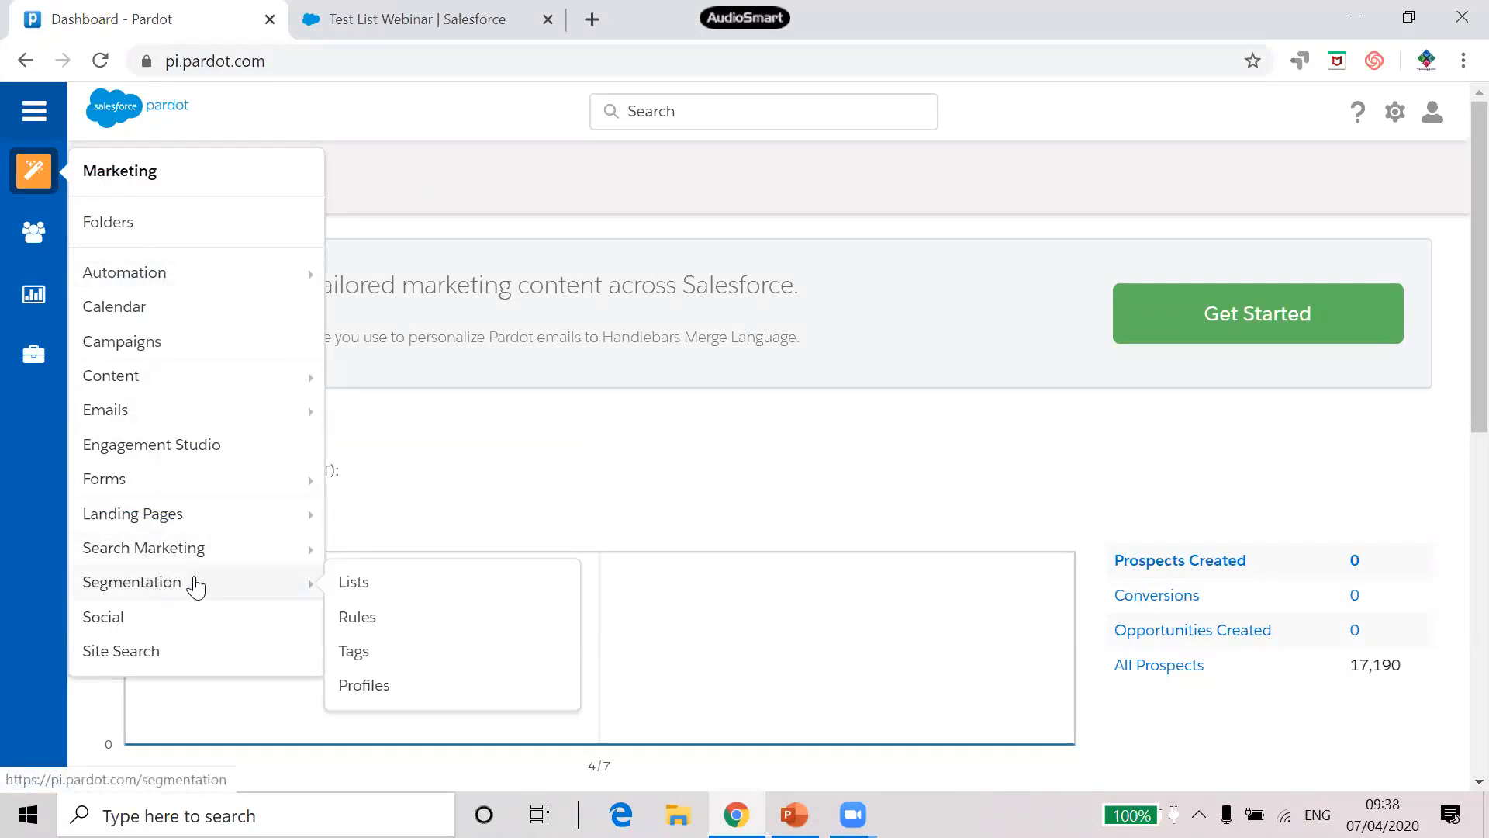
pyautogui.click(365, 587)
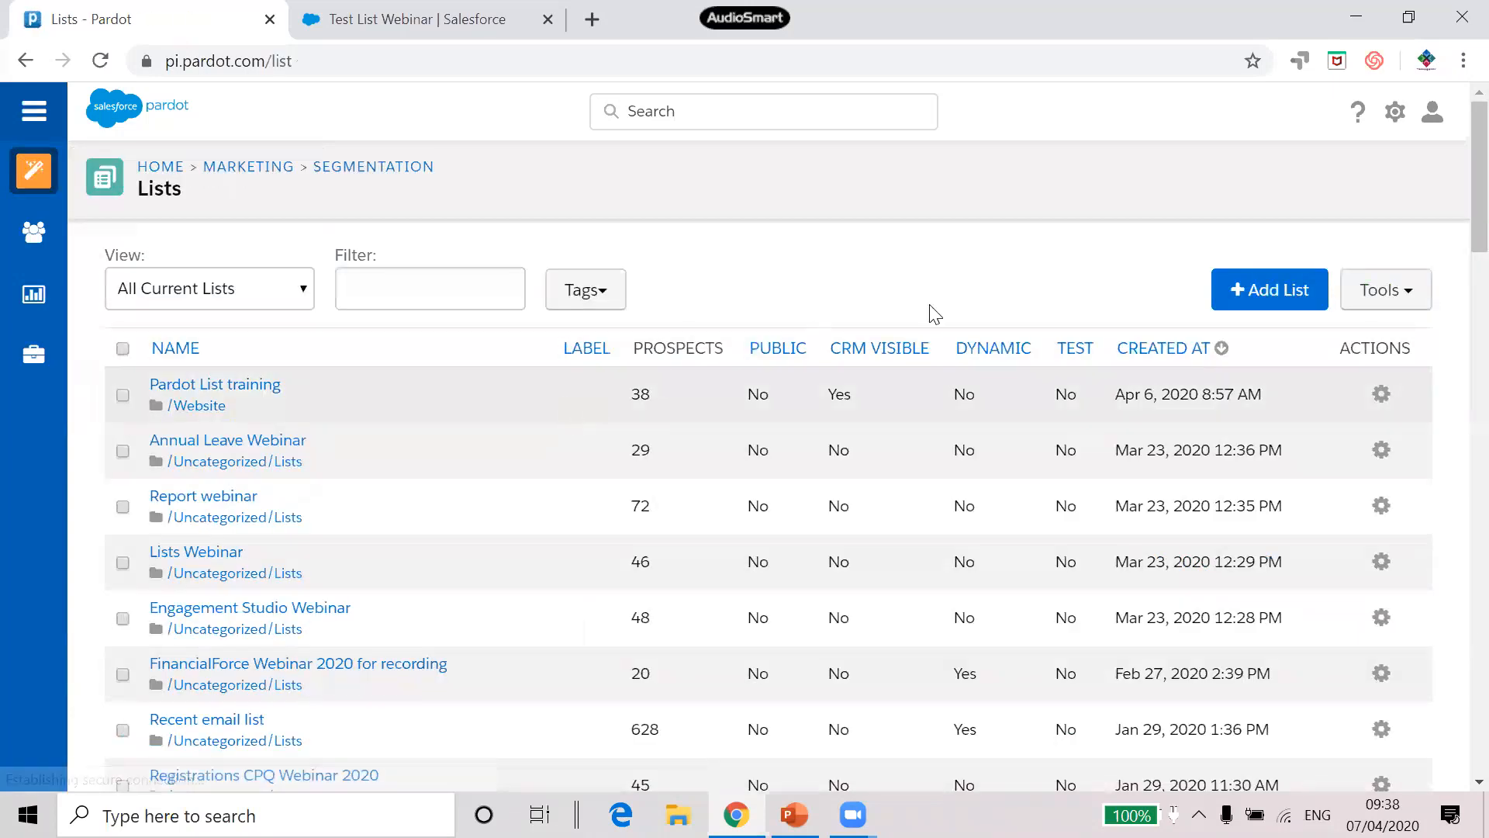
# Start a new list named 'test pardot training', leaving Email Test List unchecked
pyautogui.click(1266, 297)
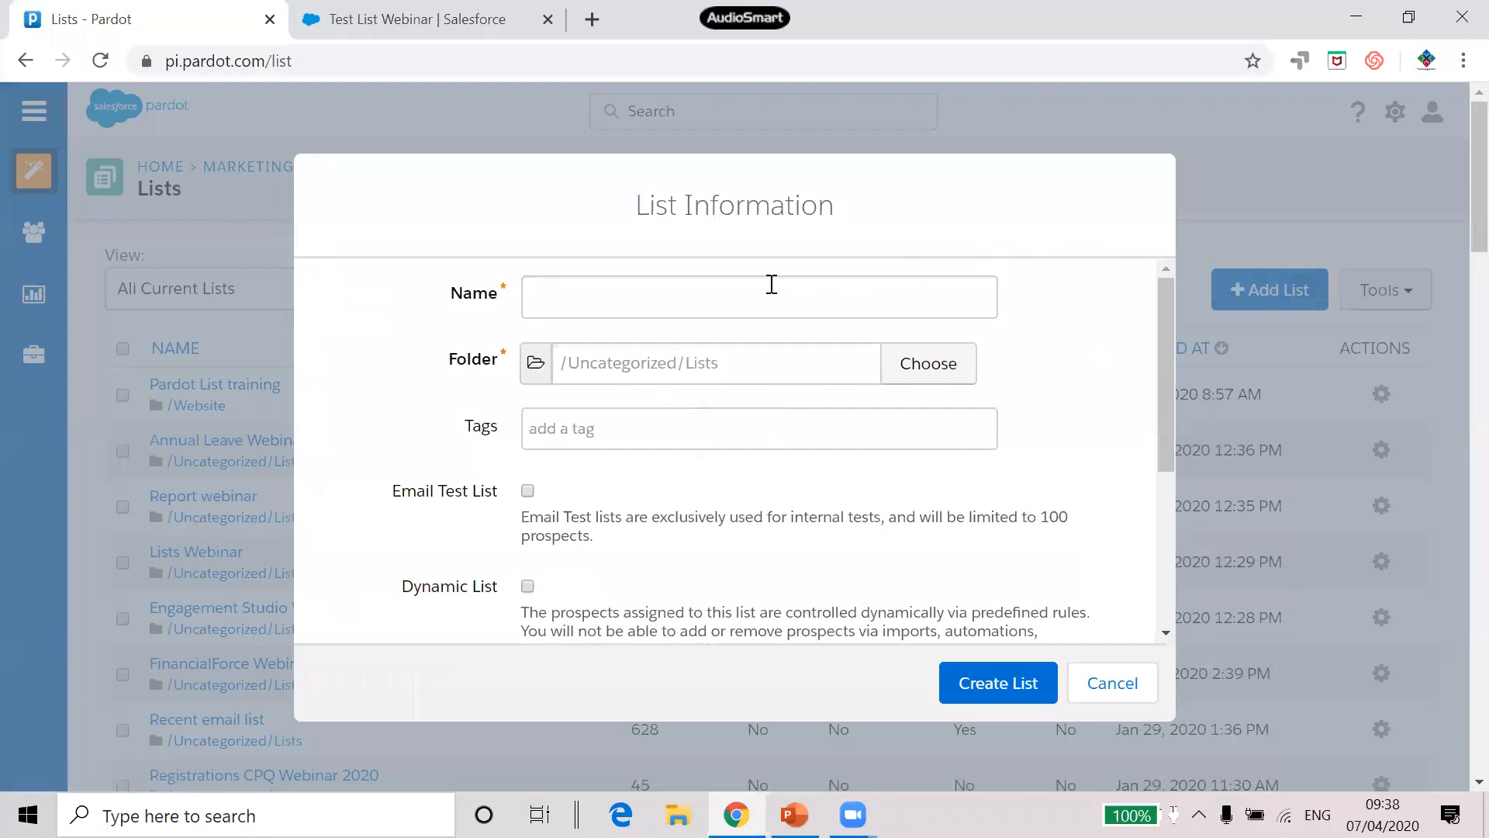
pyautogui.click(752, 286)
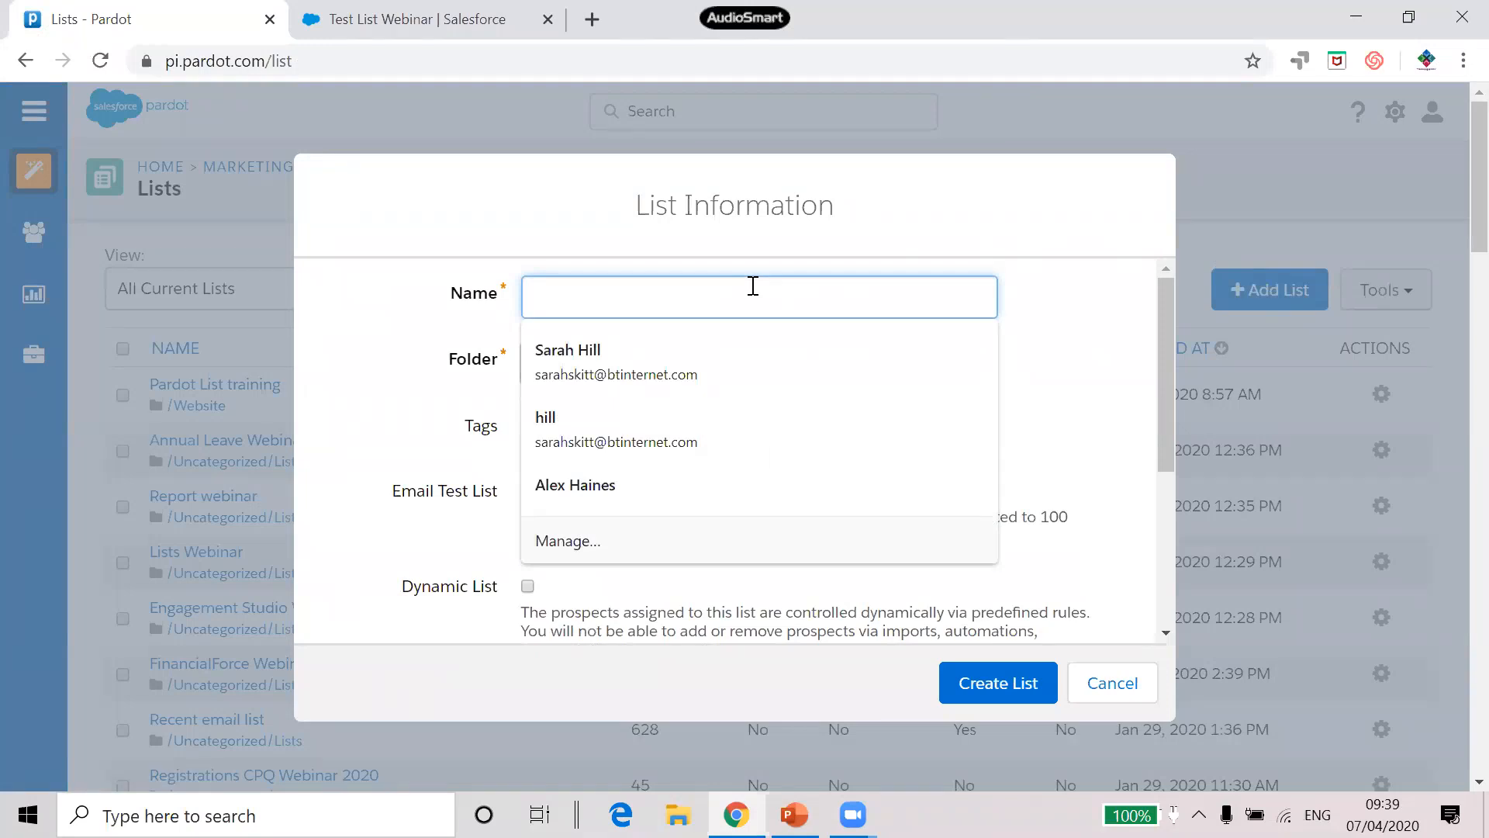
pyautogui.write('test')
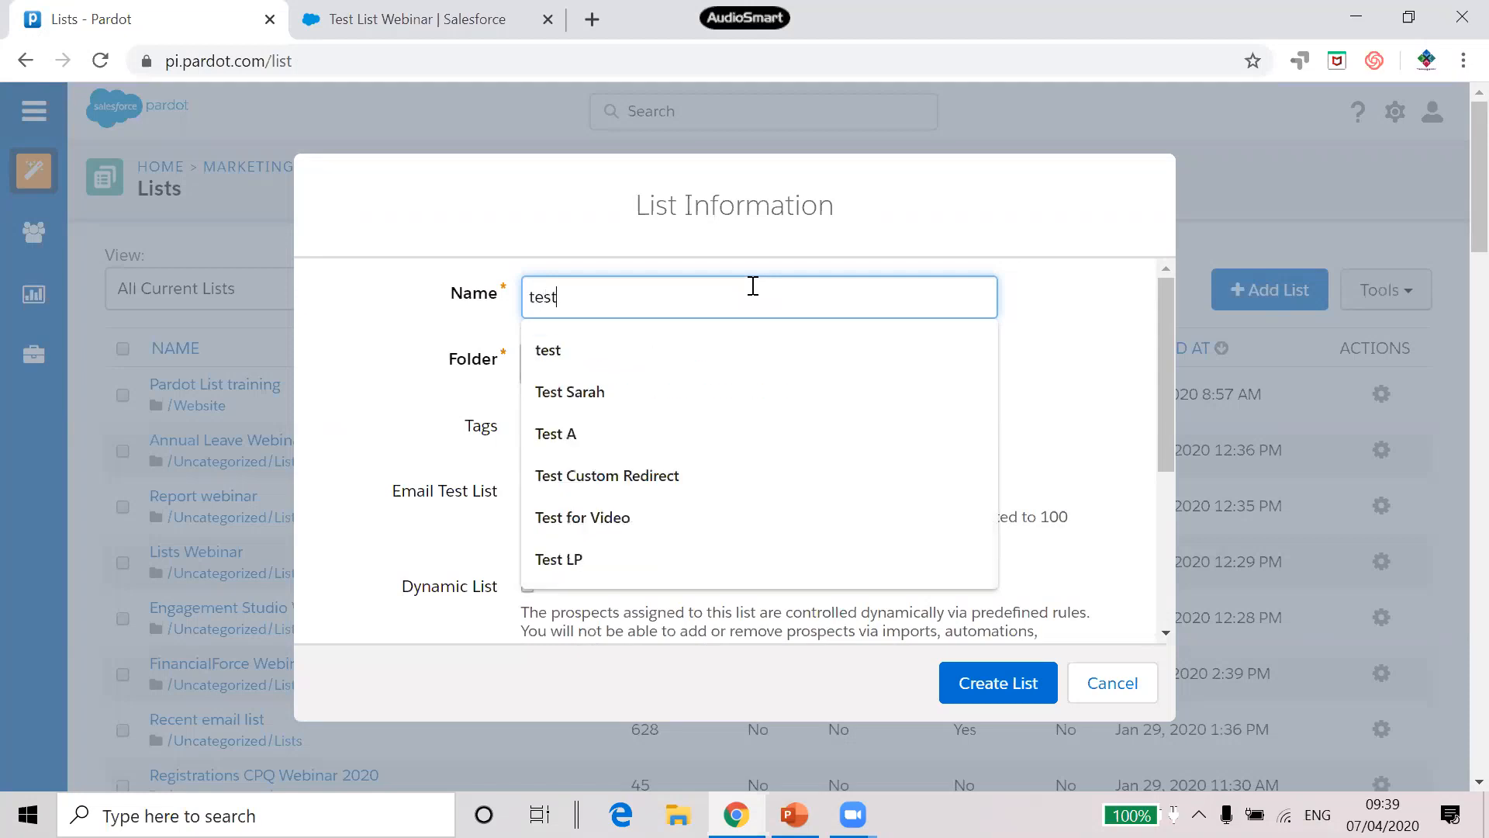
pyautogui.write(' pardot ')
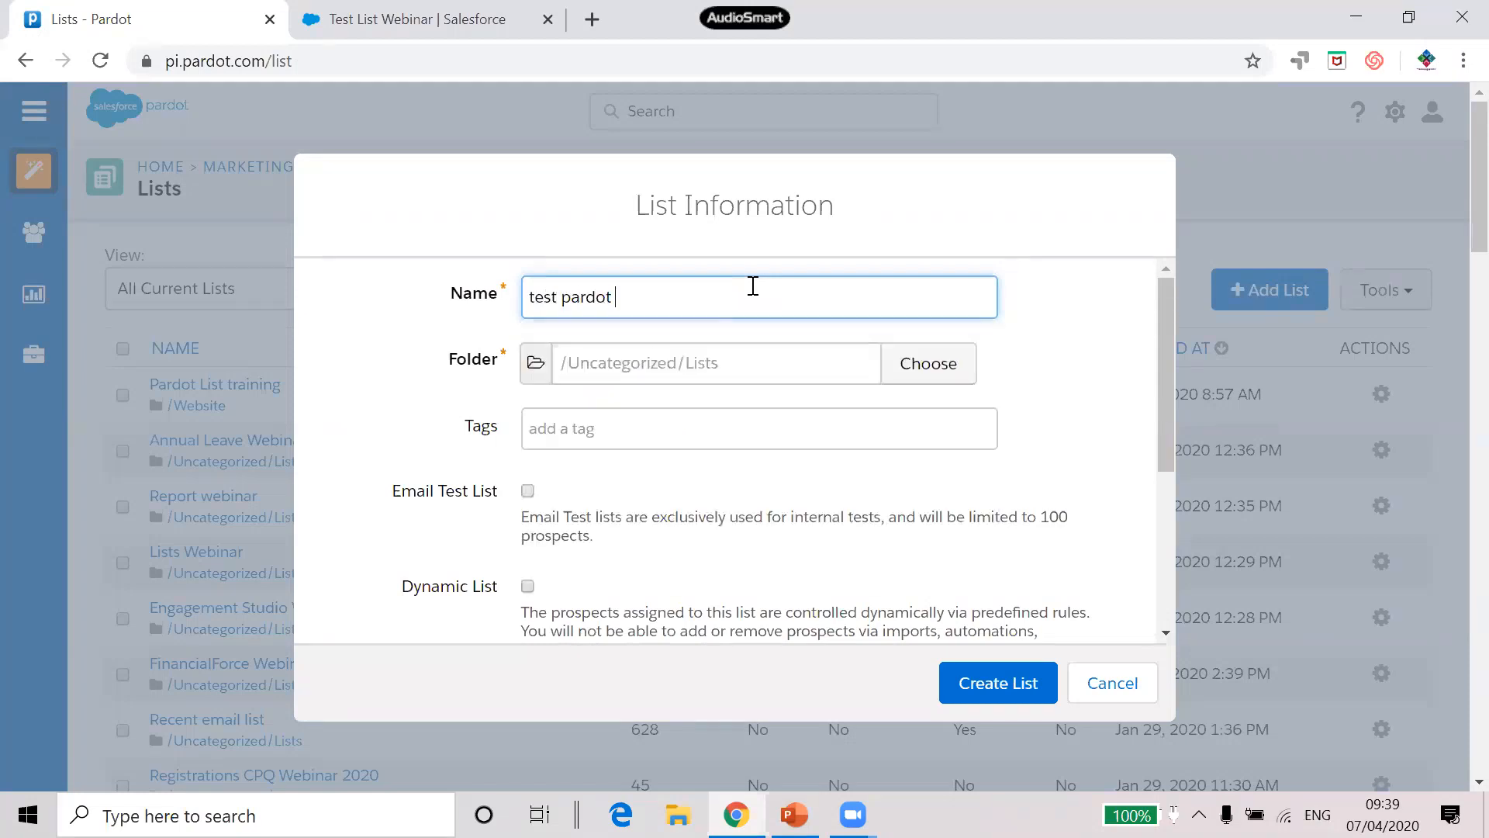
pyautogui.write('training')
pyautogui.click(528, 491)
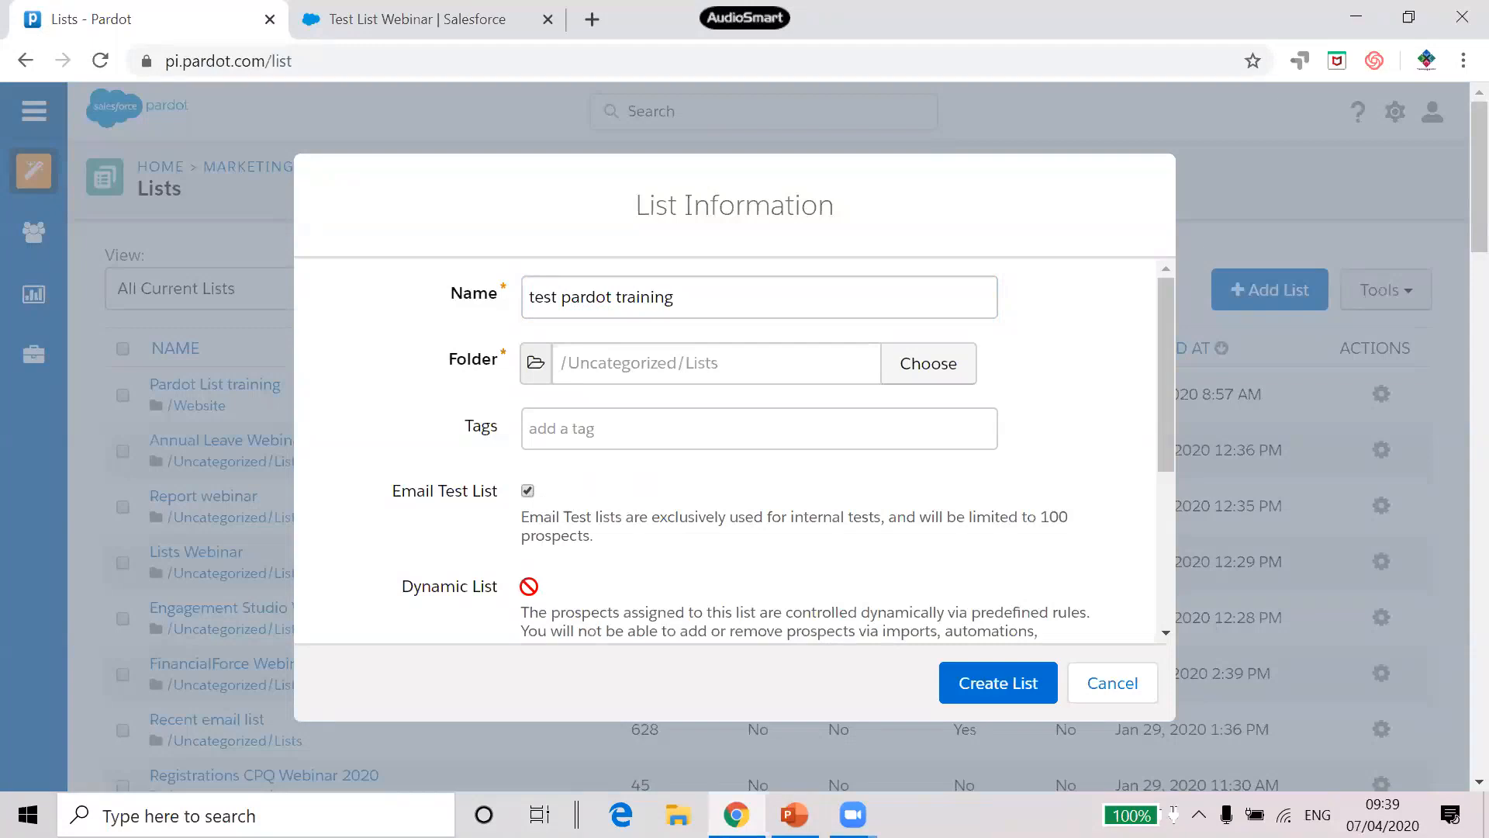
pyautogui.click(528, 494)
pyautogui.scroll(-3, 591, 496)
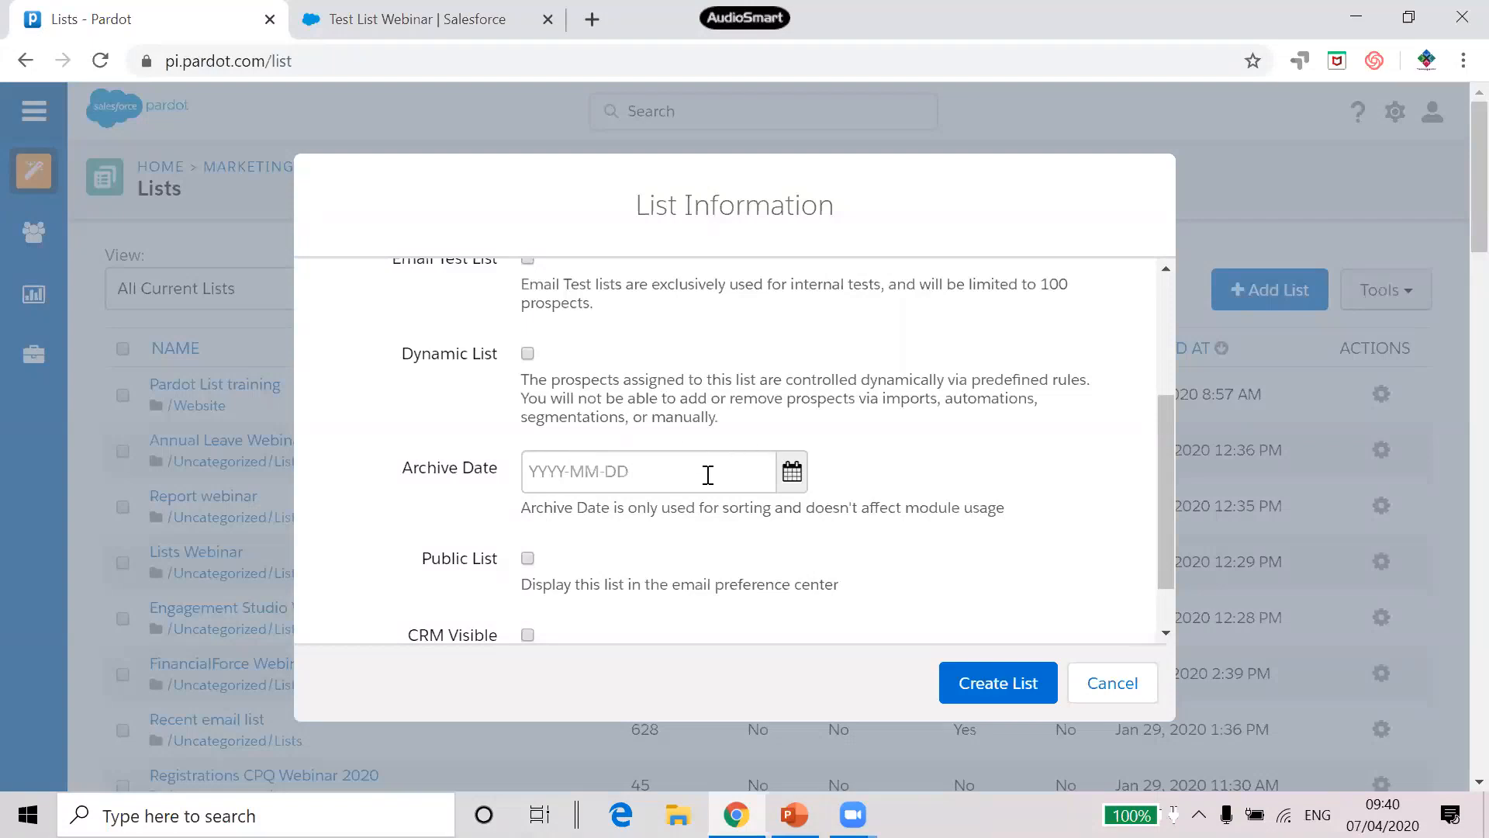
# Create the test pardot training list with Public List left off
pyautogui.scroll(-1, 710, 477)
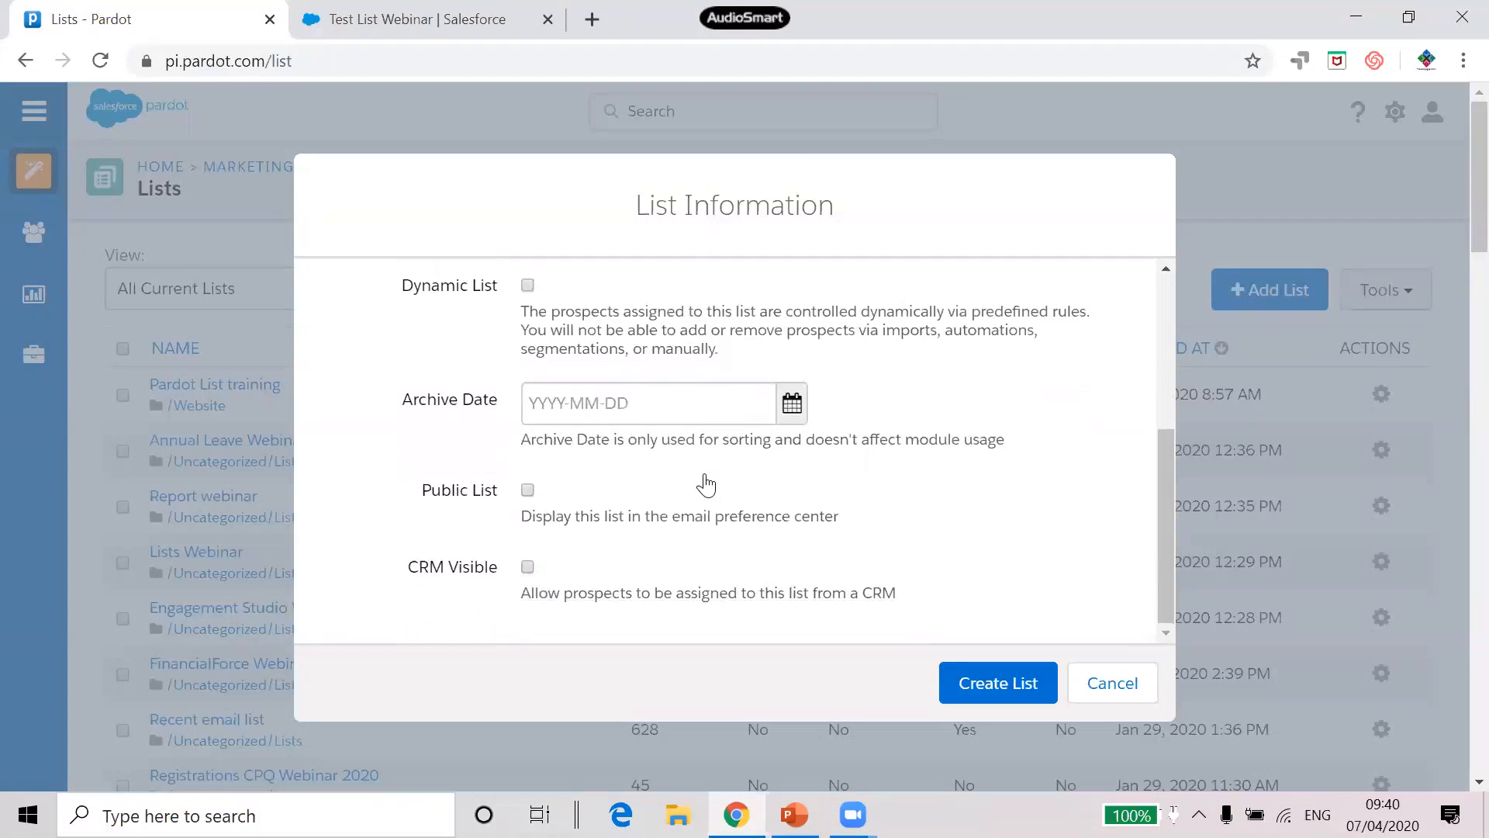
pyautogui.click(528, 491)
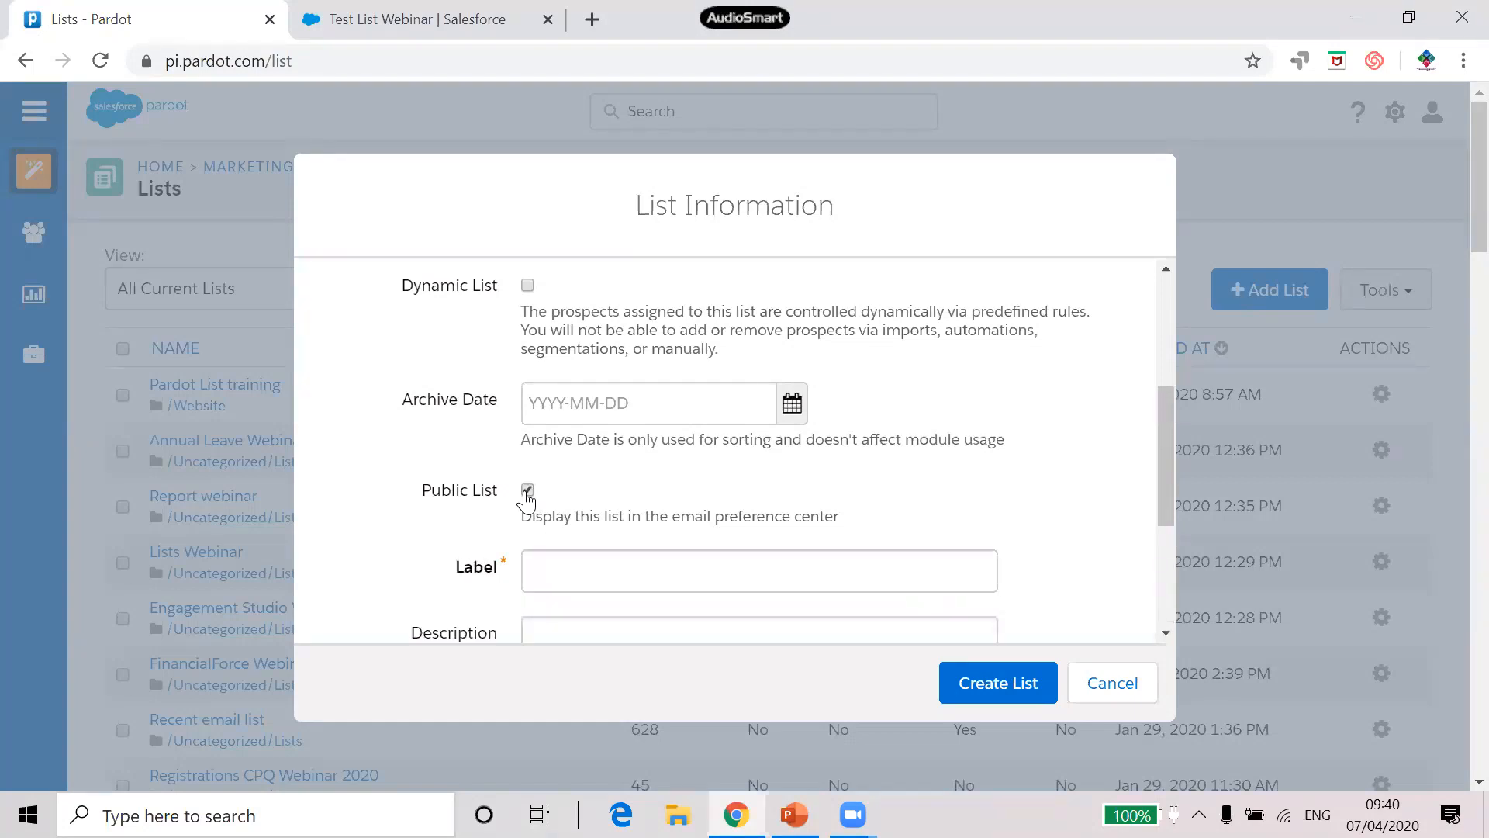
pyautogui.click(528, 492)
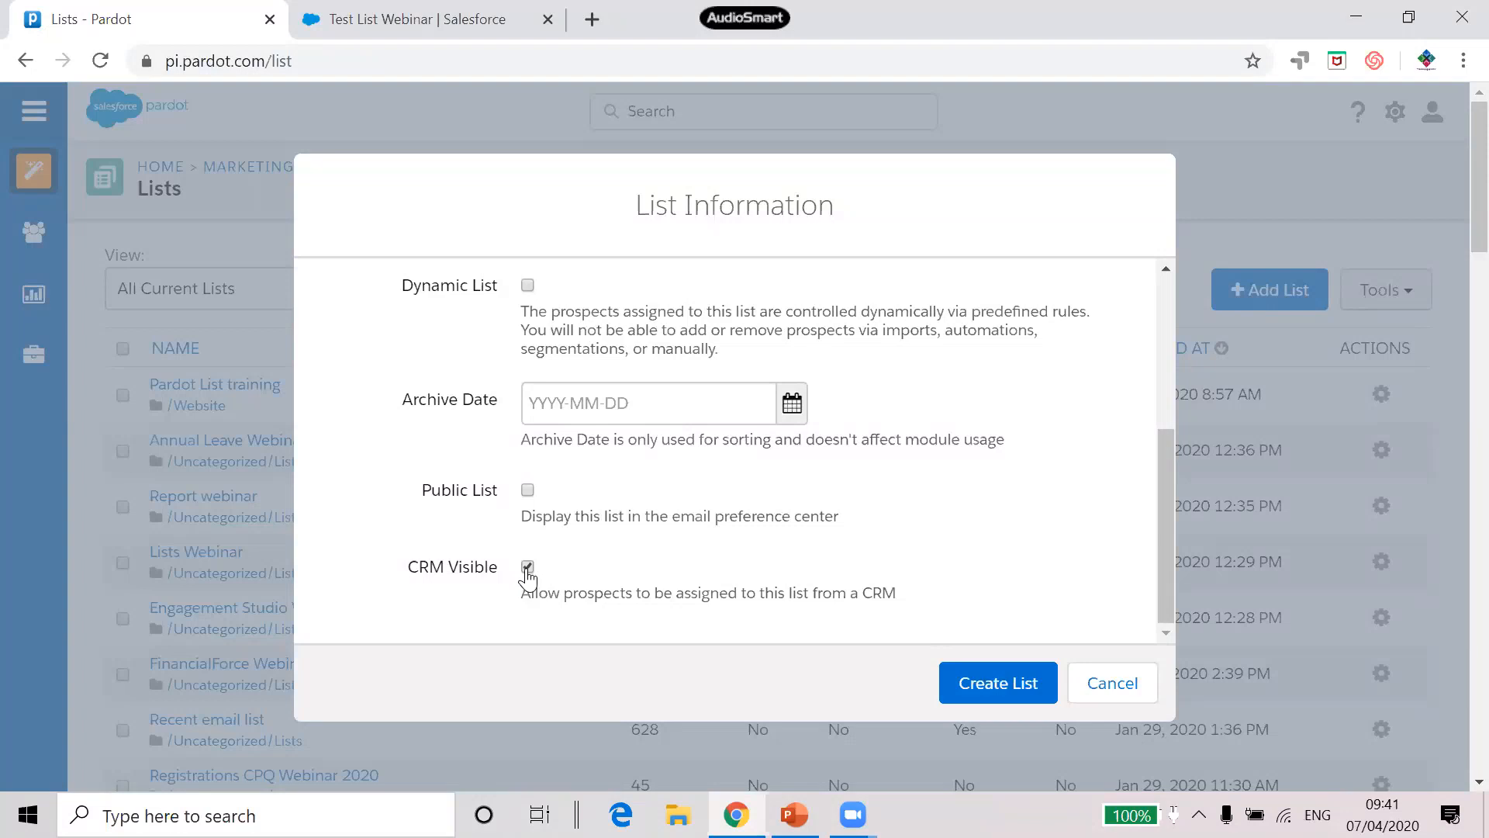
pyautogui.click(1001, 686)
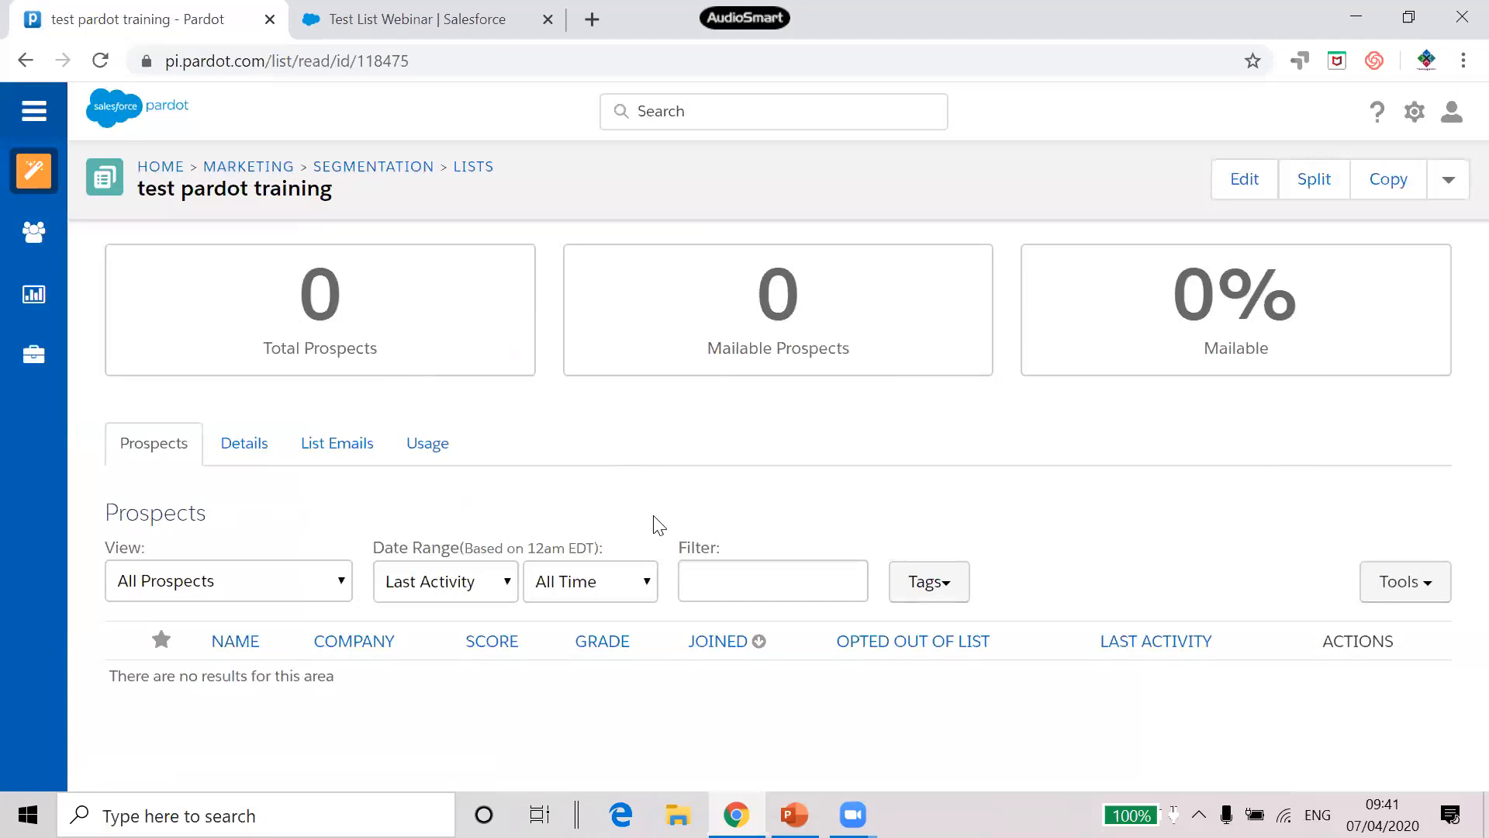
# Search for the prospect by name and open their record from the suggestions
pyautogui.click(733, 108)
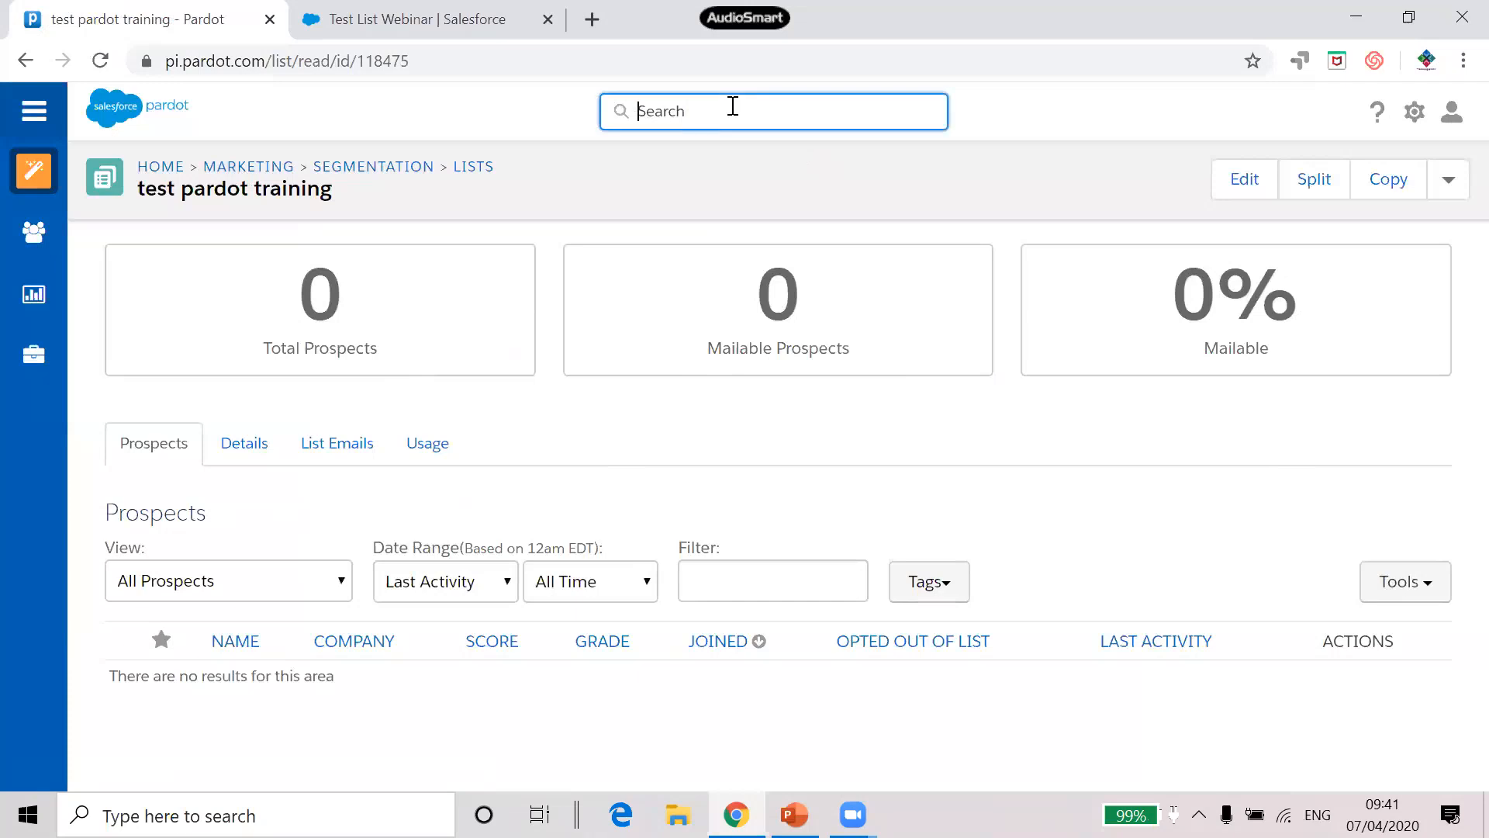
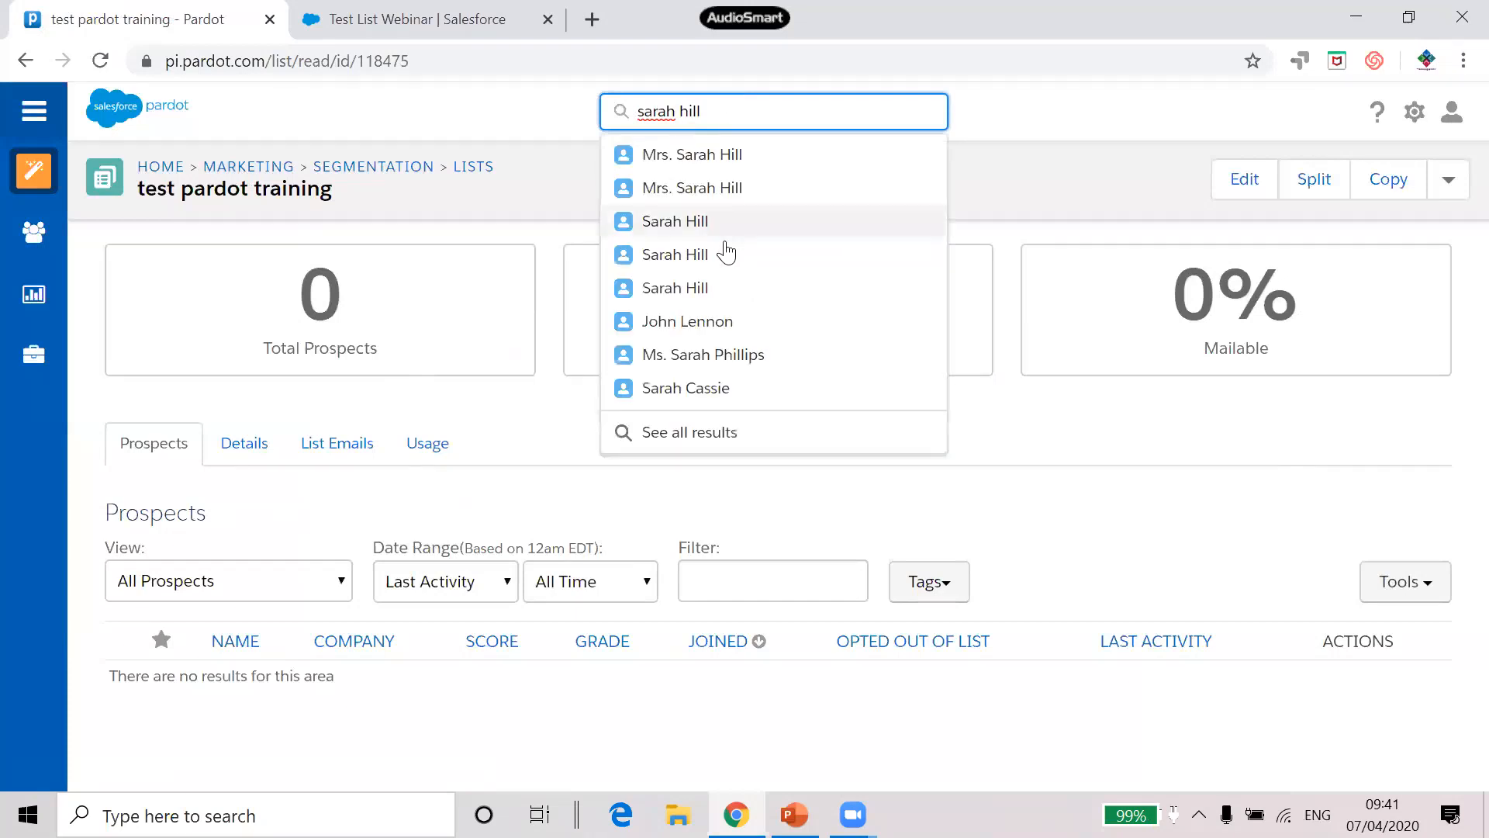
pyautogui.click(692, 224)
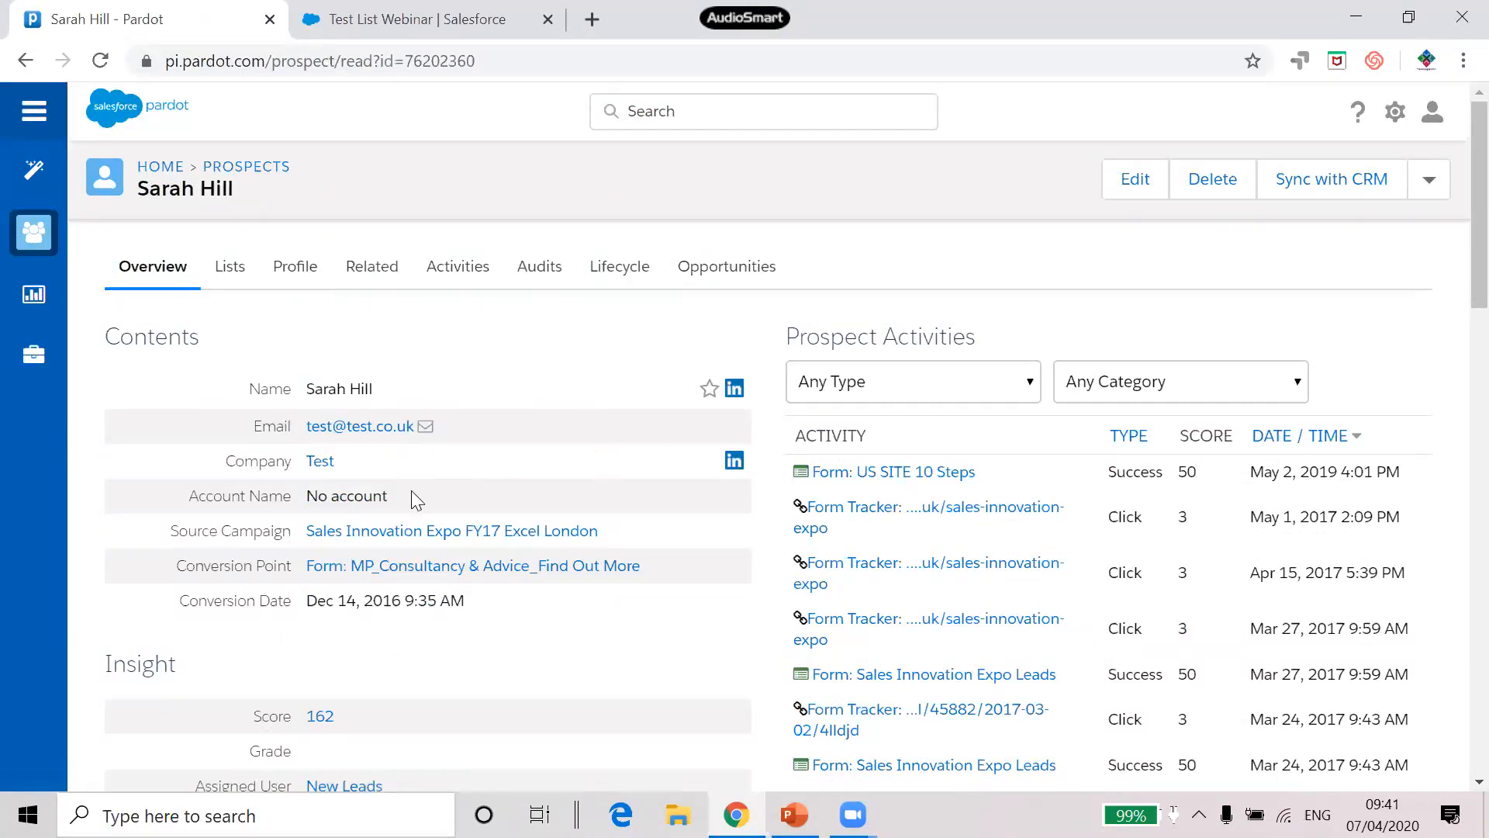
# Add the prospect to the test pardot training list from their Lists tab
pyautogui.click(232, 276)
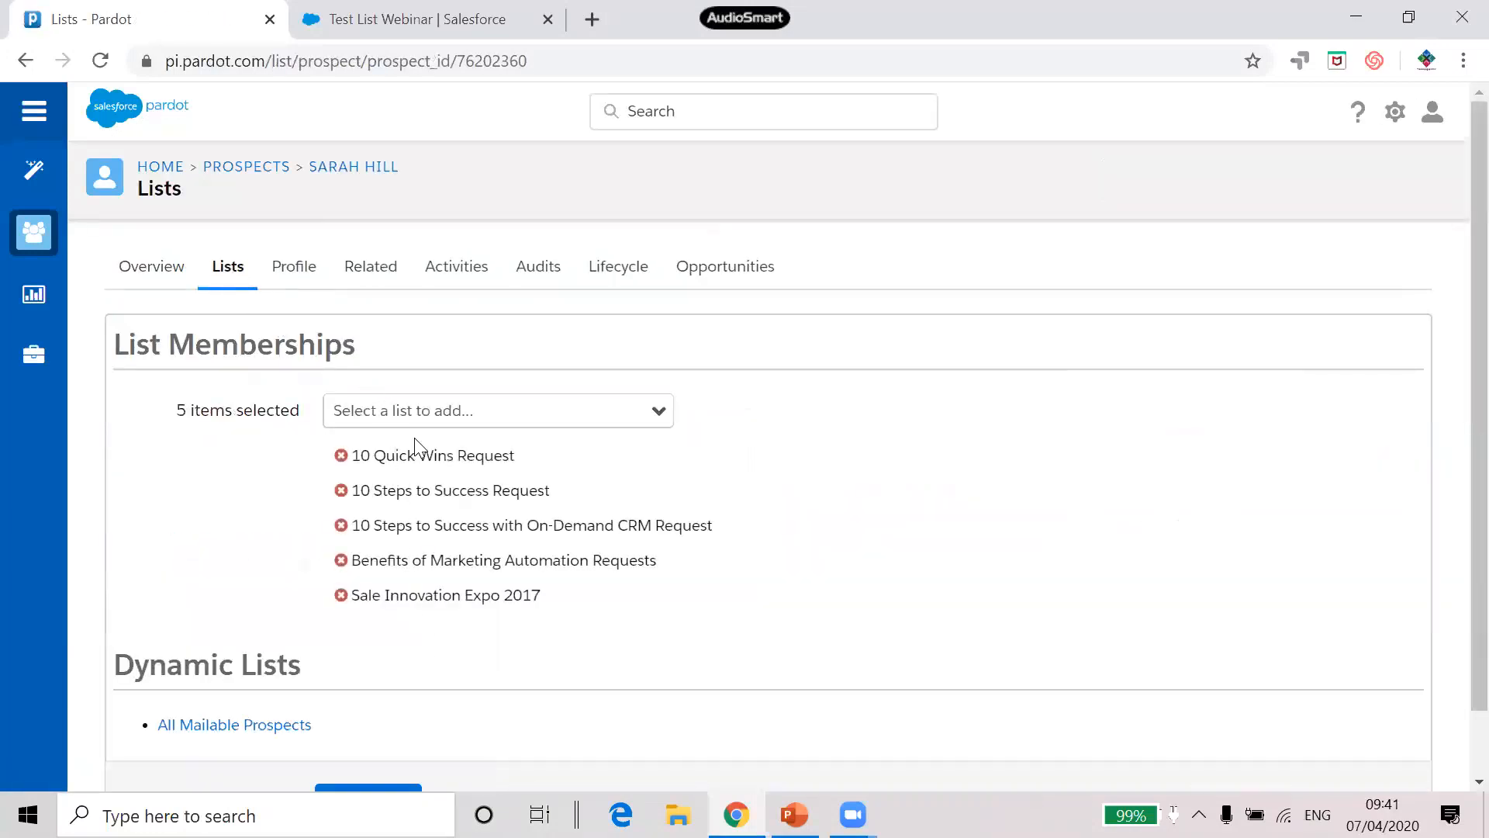
pyautogui.click(541, 416)
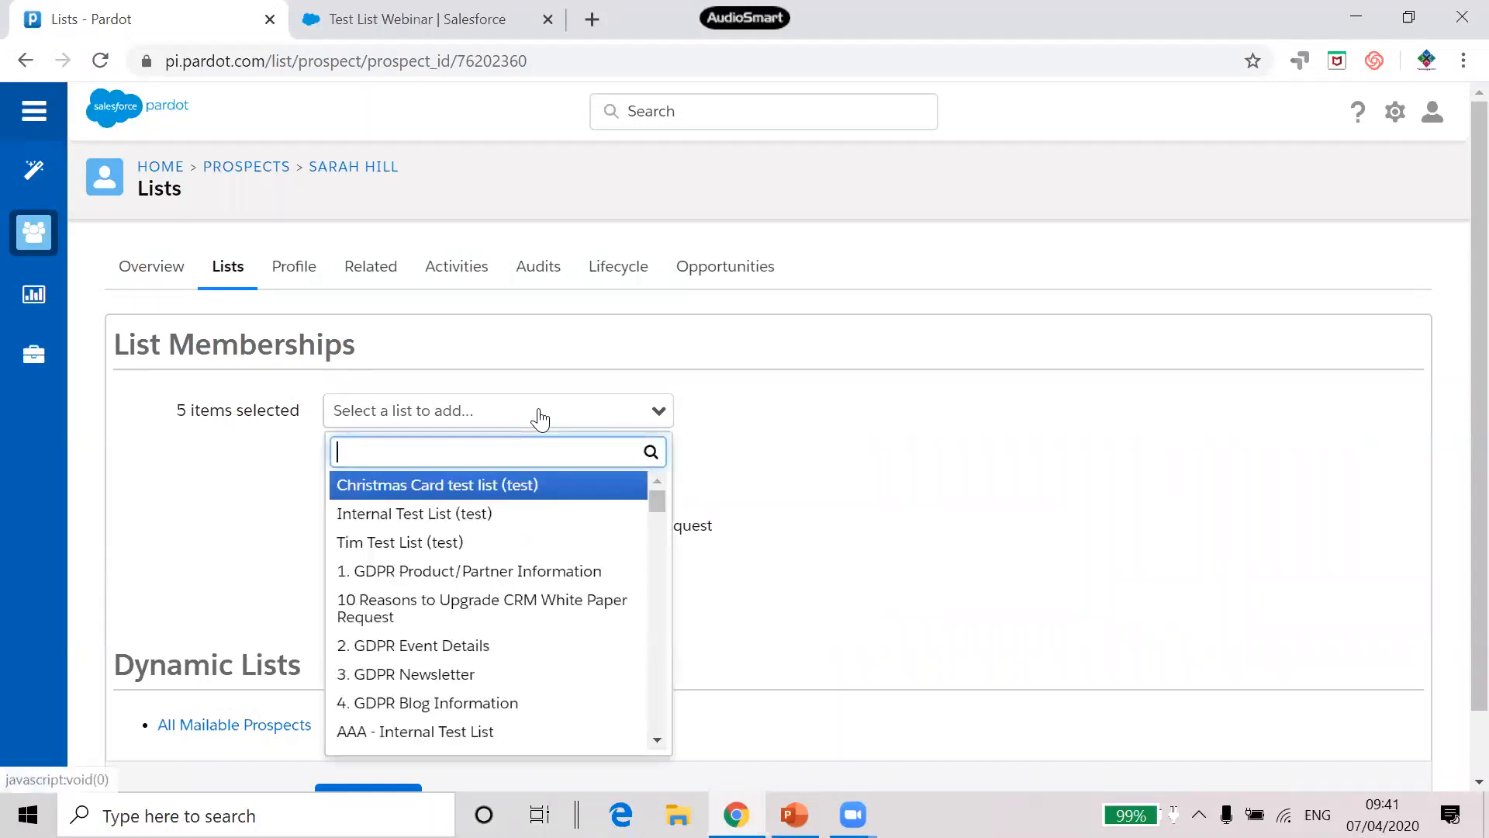
pyautogui.write('pardot')
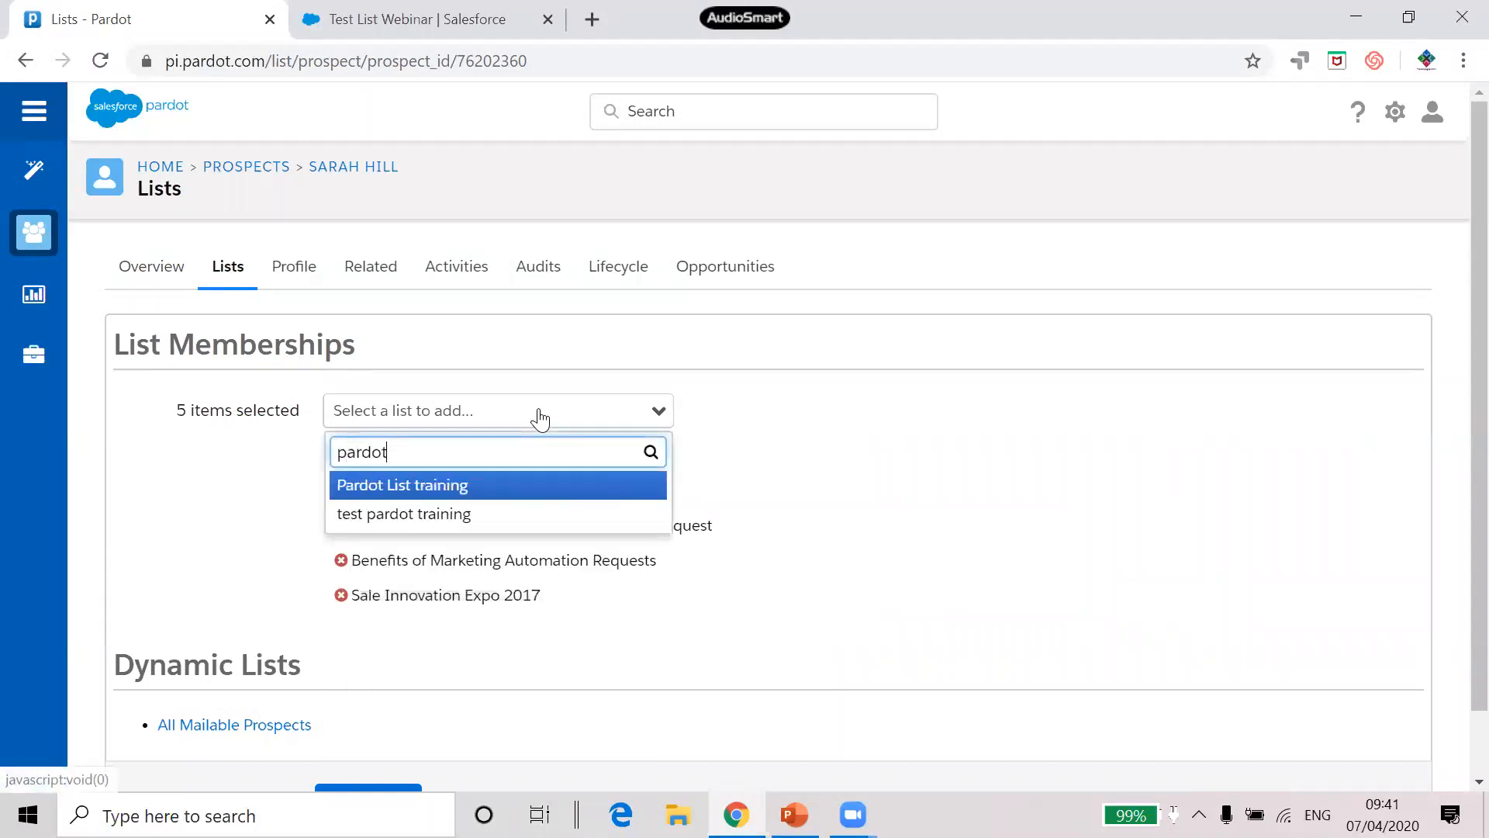
pyautogui.click(445, 515)
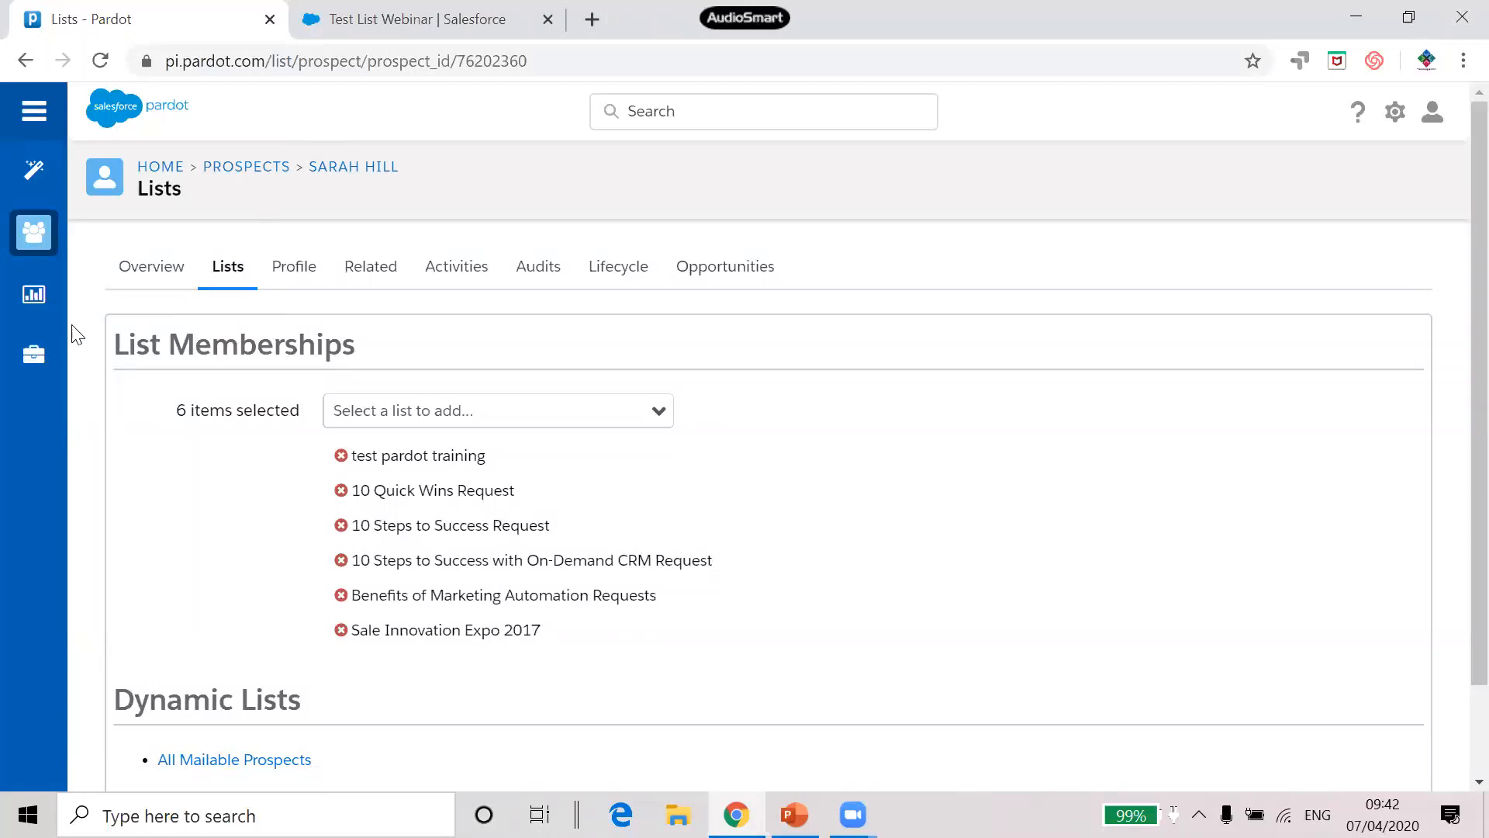
pyautogui.moveTo(39, 350)
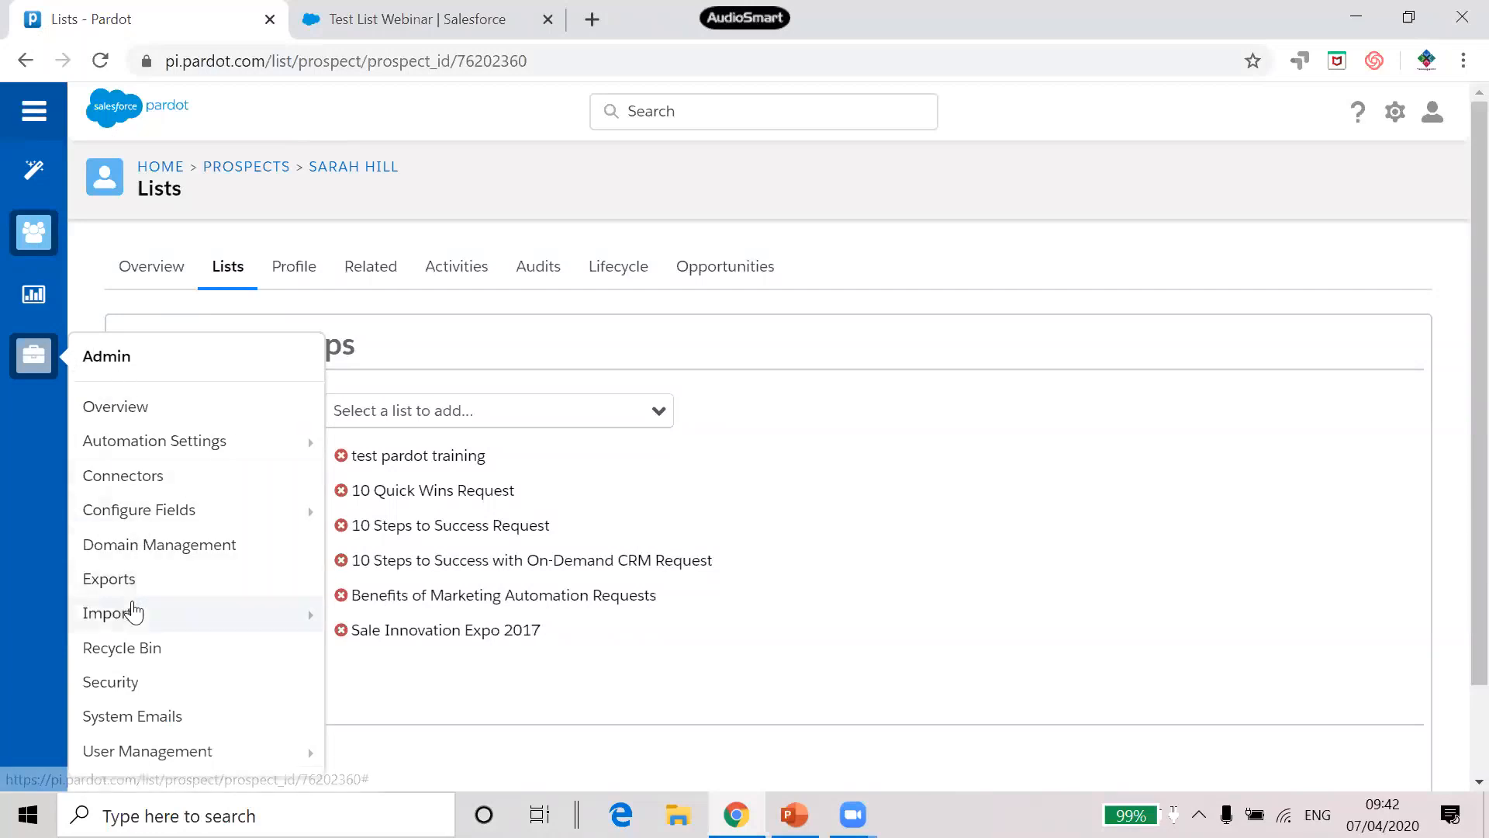
# Restart the prospect import wizard, discarding the saved import, and pick the Data for Training file
pyautogui.moveTo(150, 618)
pyautogui.click(382, 626)
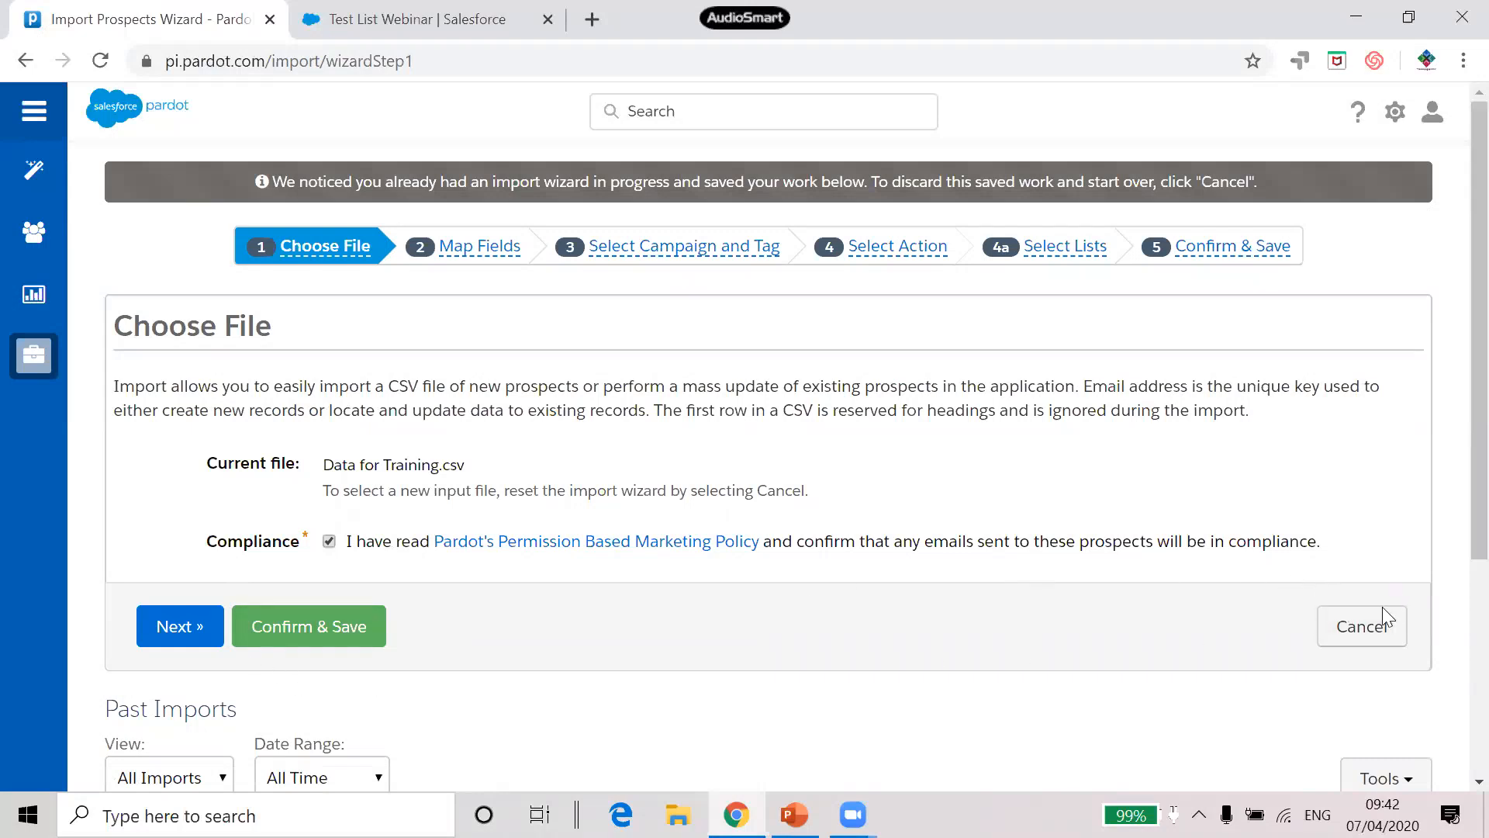
pyautogui.click(1373, 624)
pyautogui.click(859, 215)
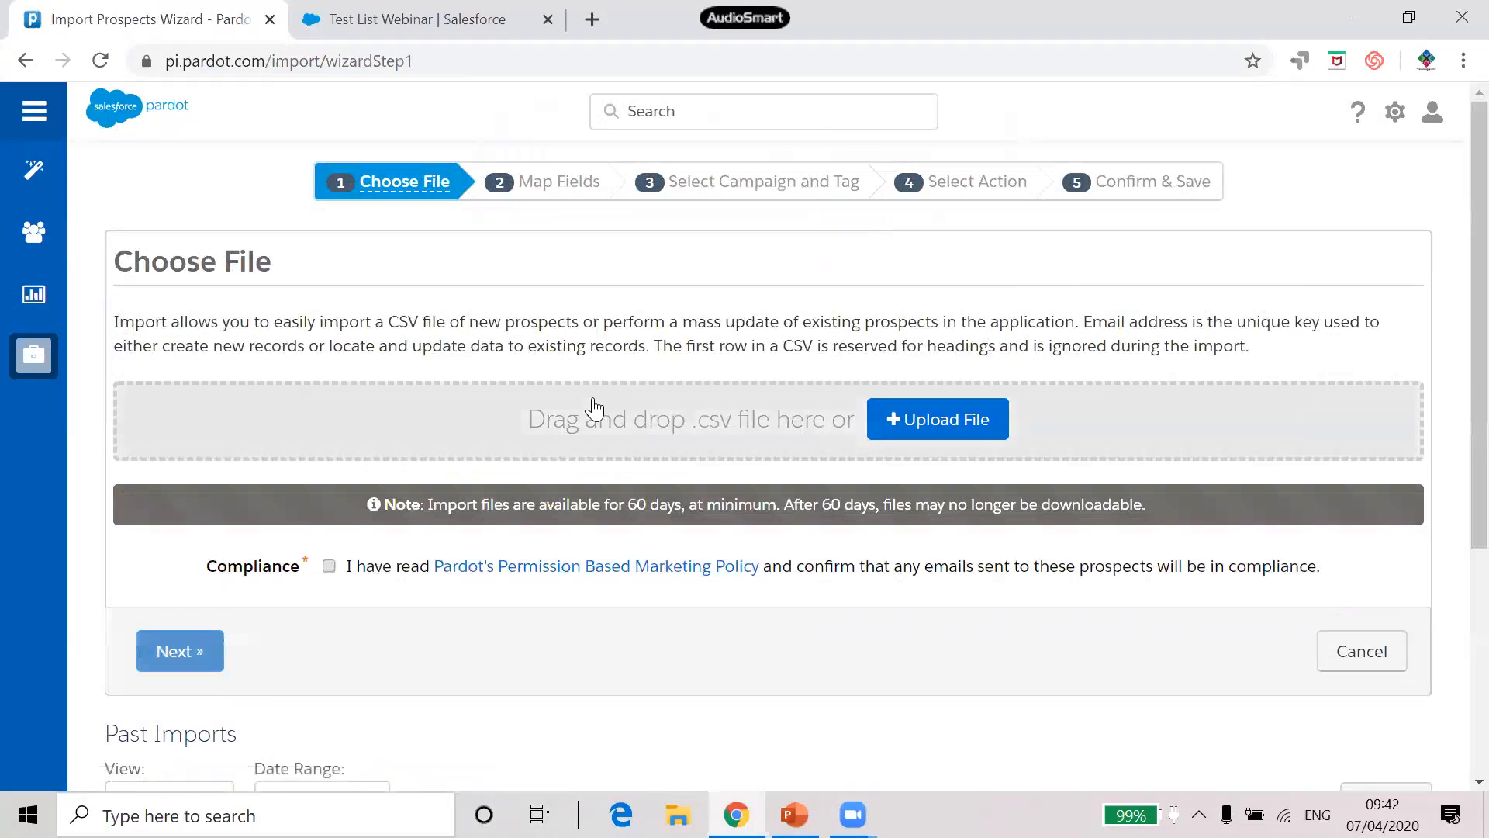
pyautogui.click(953, 428)
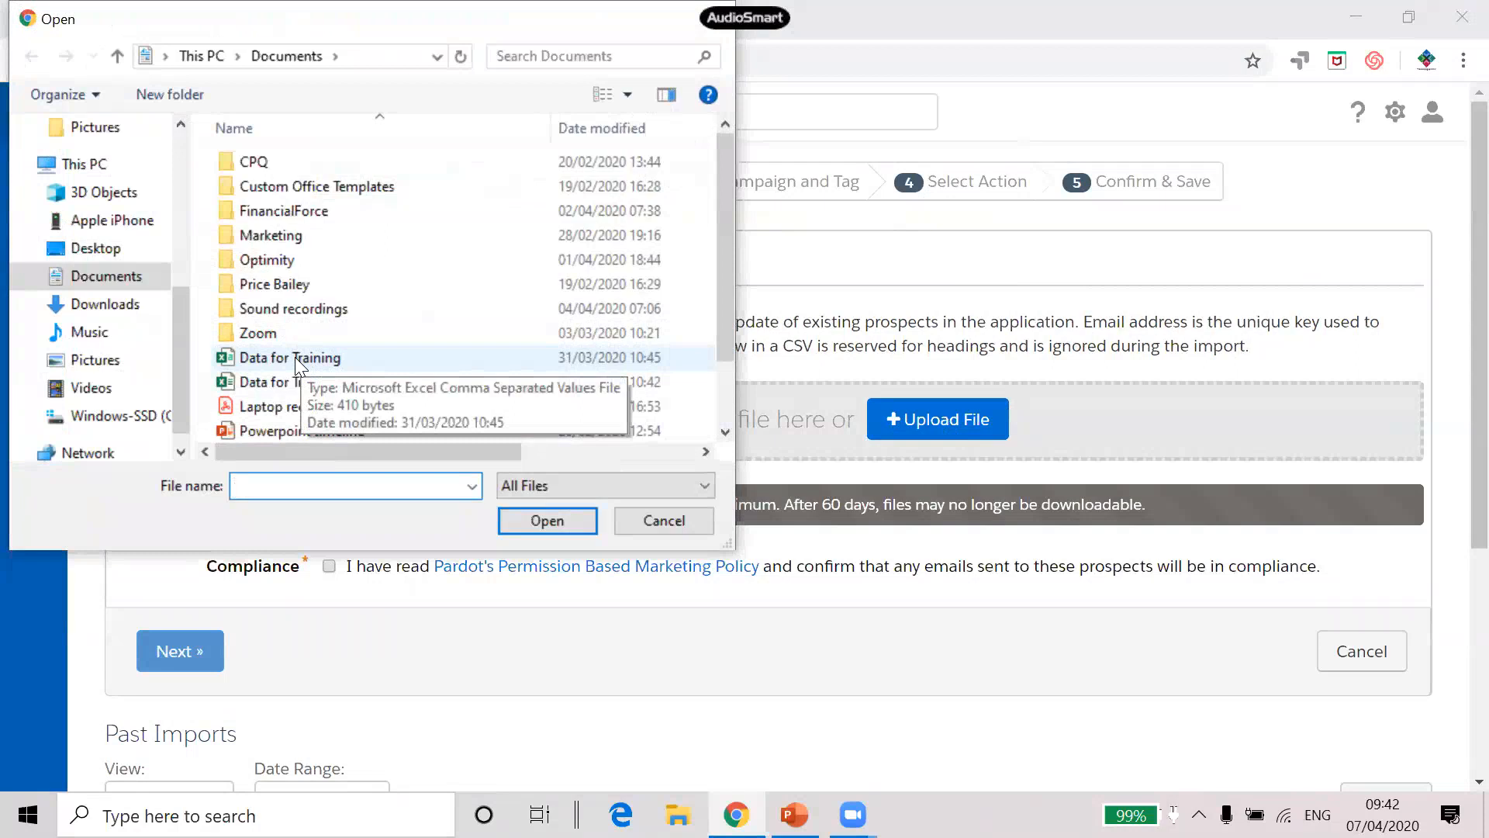
pyautogui.click(295, 356)
# Load Data for Training.csv, accept the compliance policy, and continue to Map Fields
pyautogui.click(560, 517)
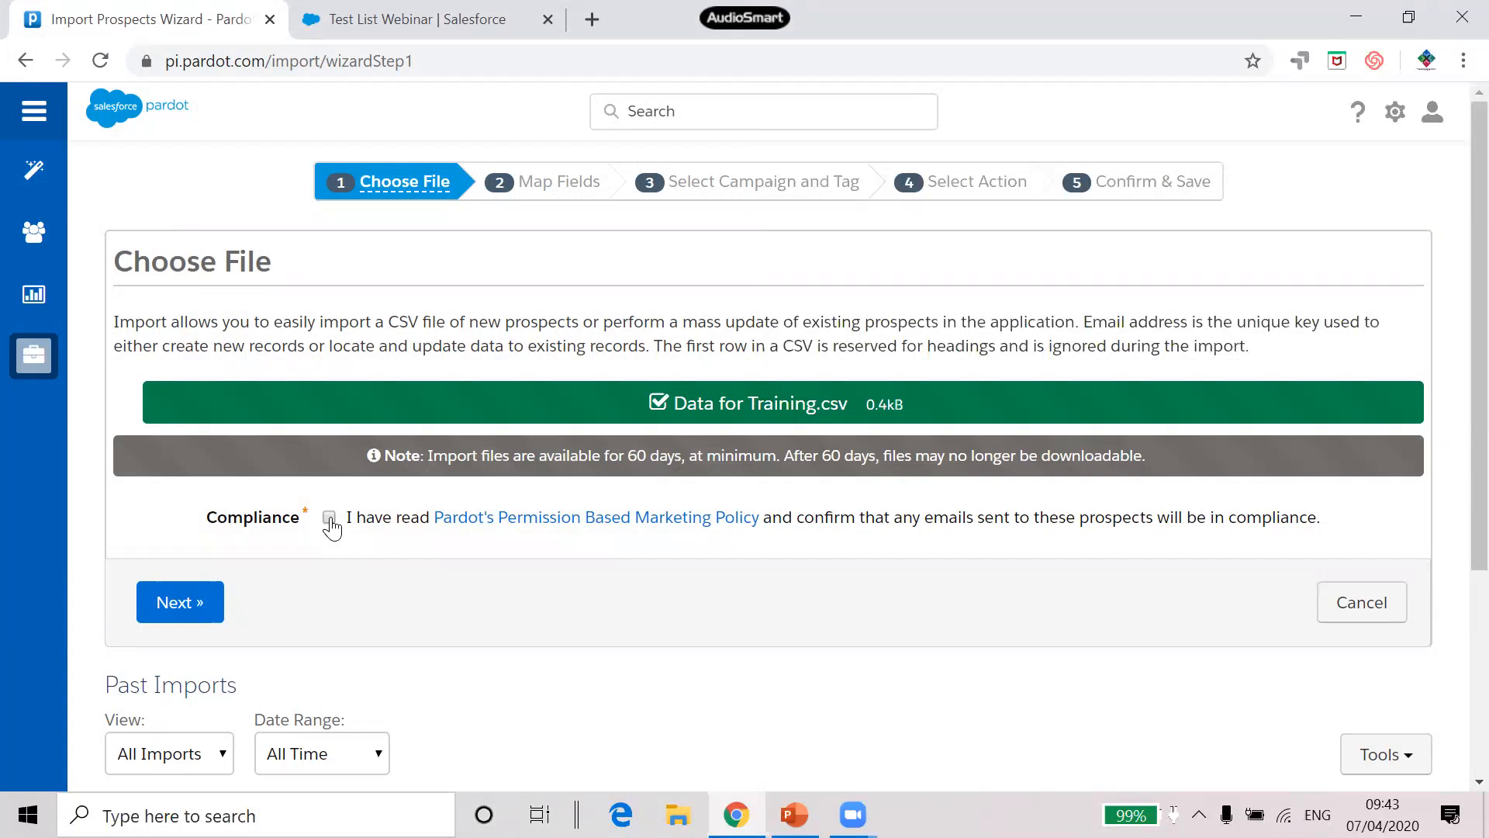
pyautogui.click(329, 519)
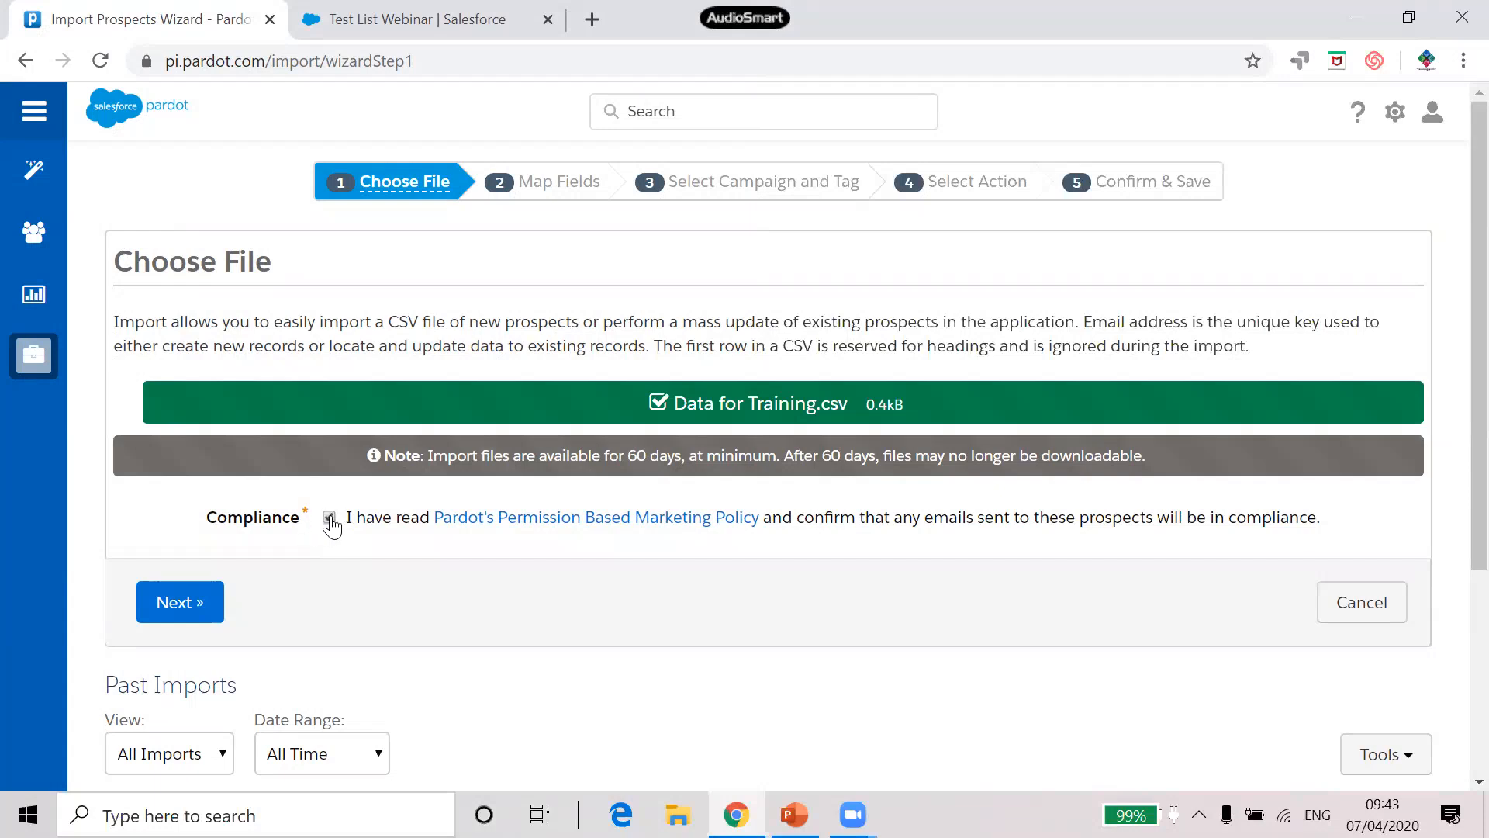
pyautogui.click(180, 604)
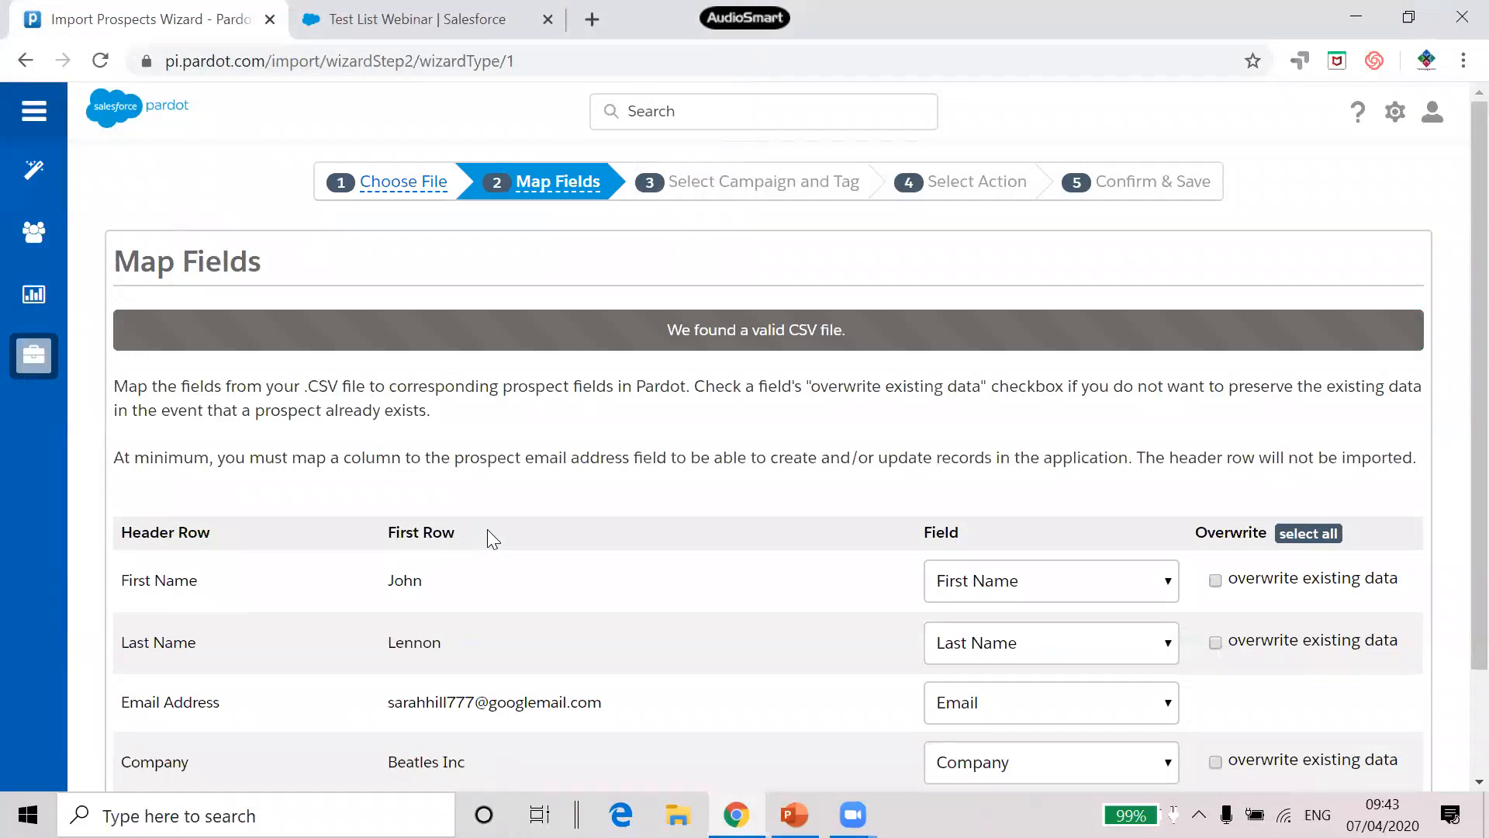
# Keep the First Name column mapped to First Name after trying Phone, then continue to Select Campaign and Tag
pyautogui.scroll(-2, 504, 525)
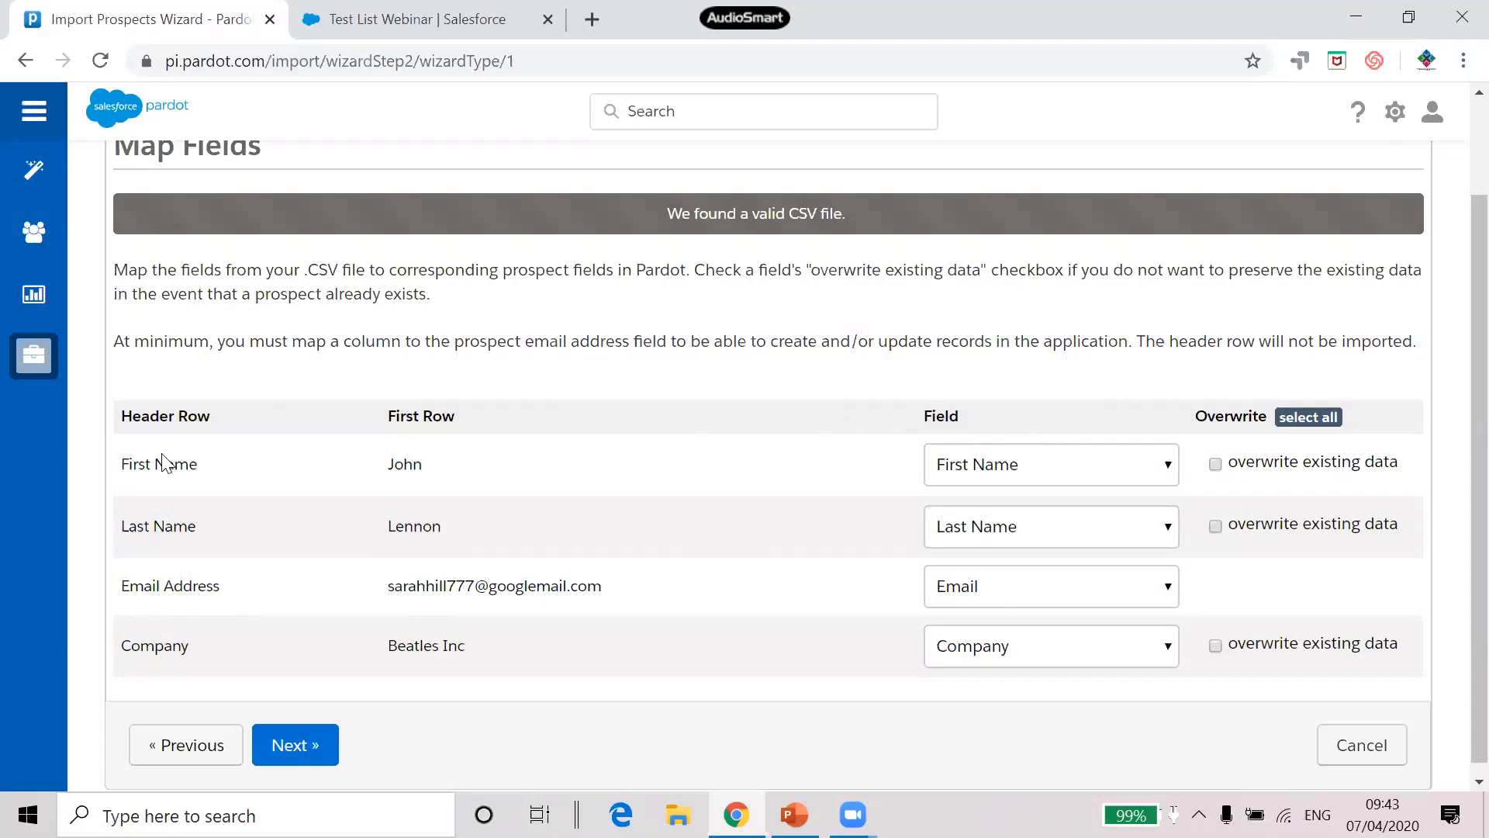
pyautogui.click(1045, 471)
pyautogui.scroll(-1, 1047, 279)
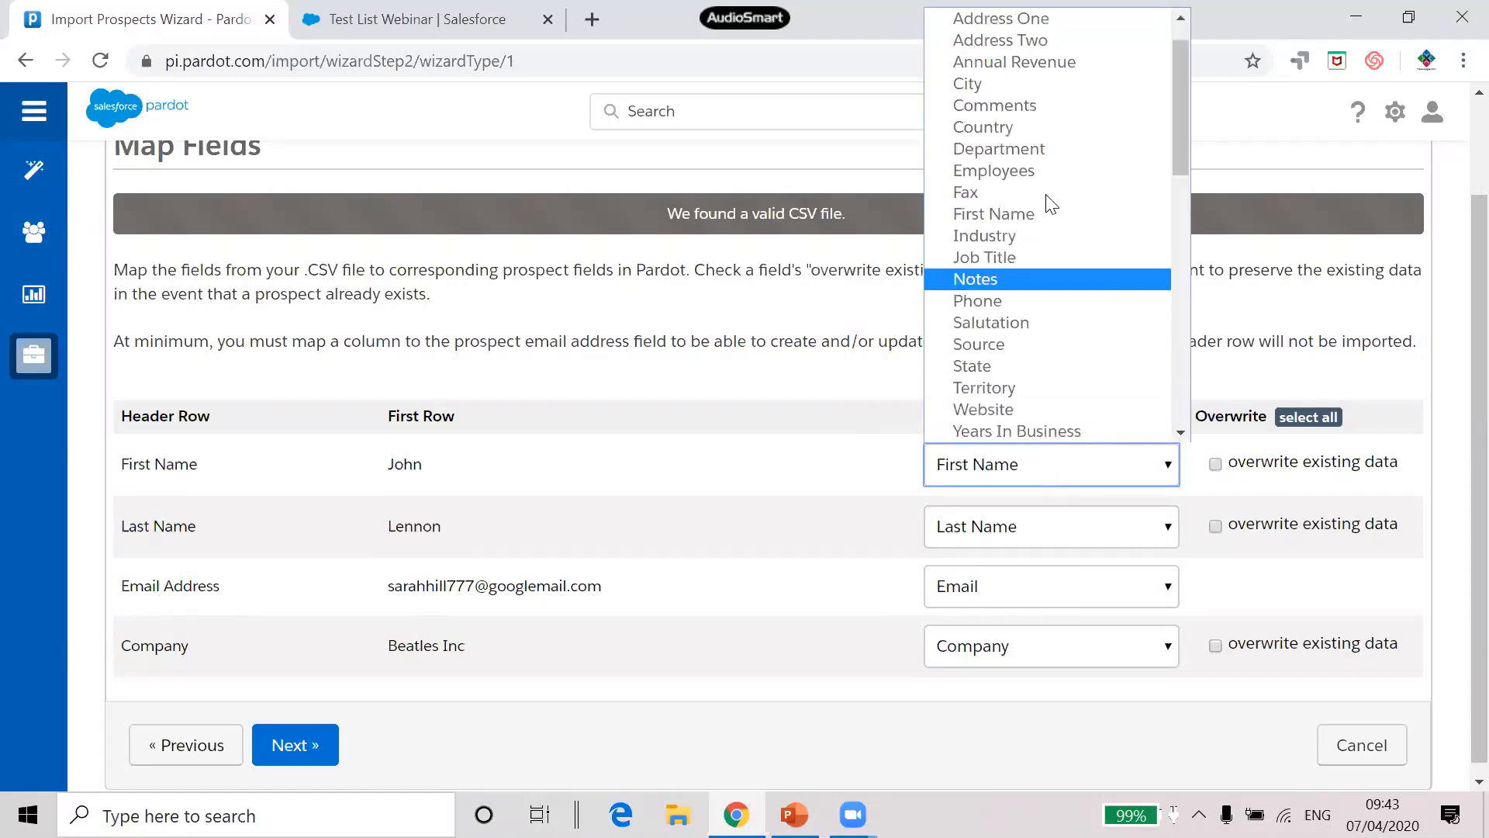
pyautogui.click(1041, 300)
pyautogui.click(1014, 465)
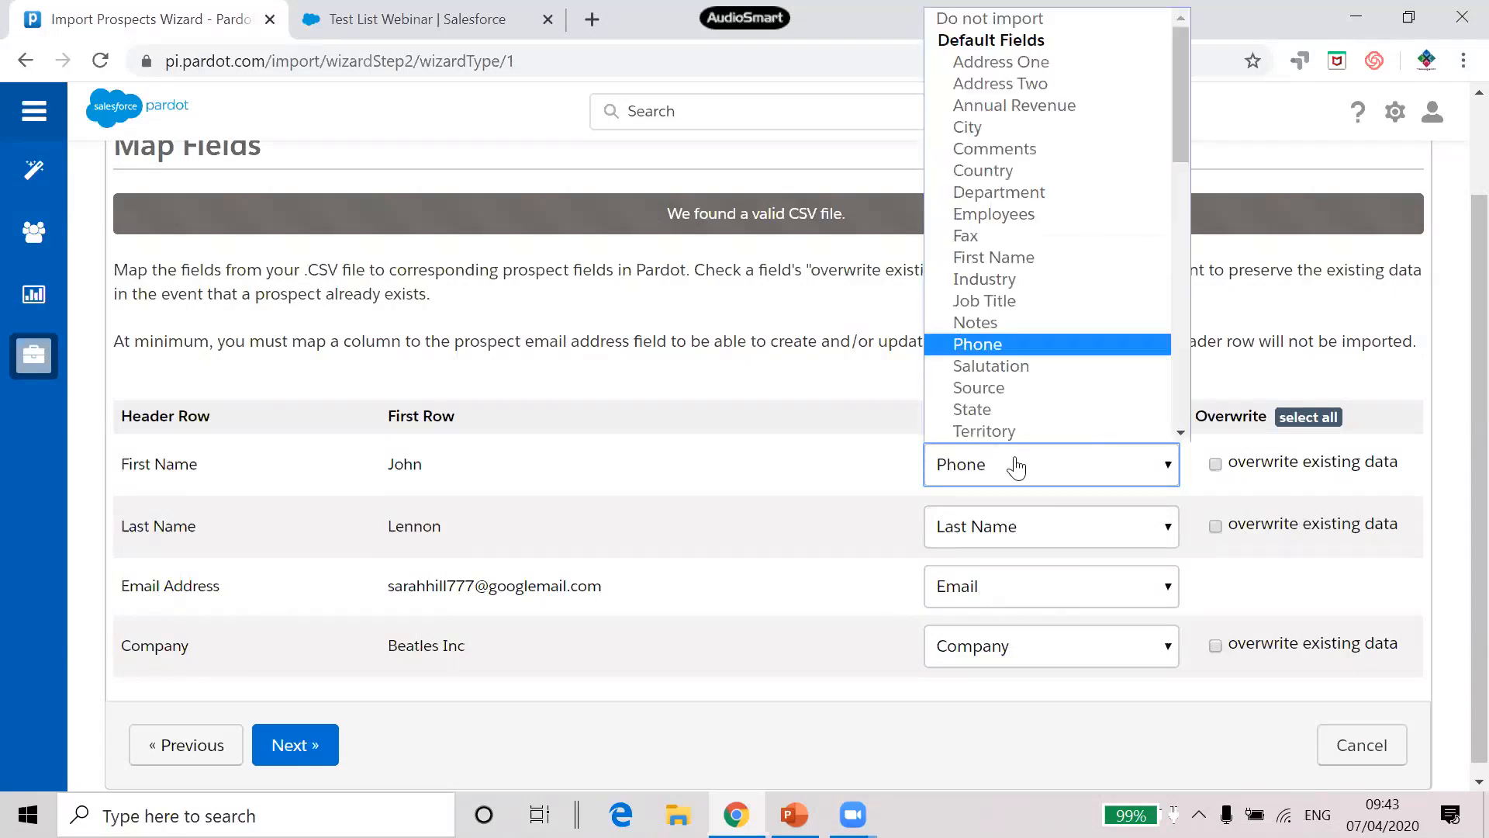
pyautogui.click(1031, 259)
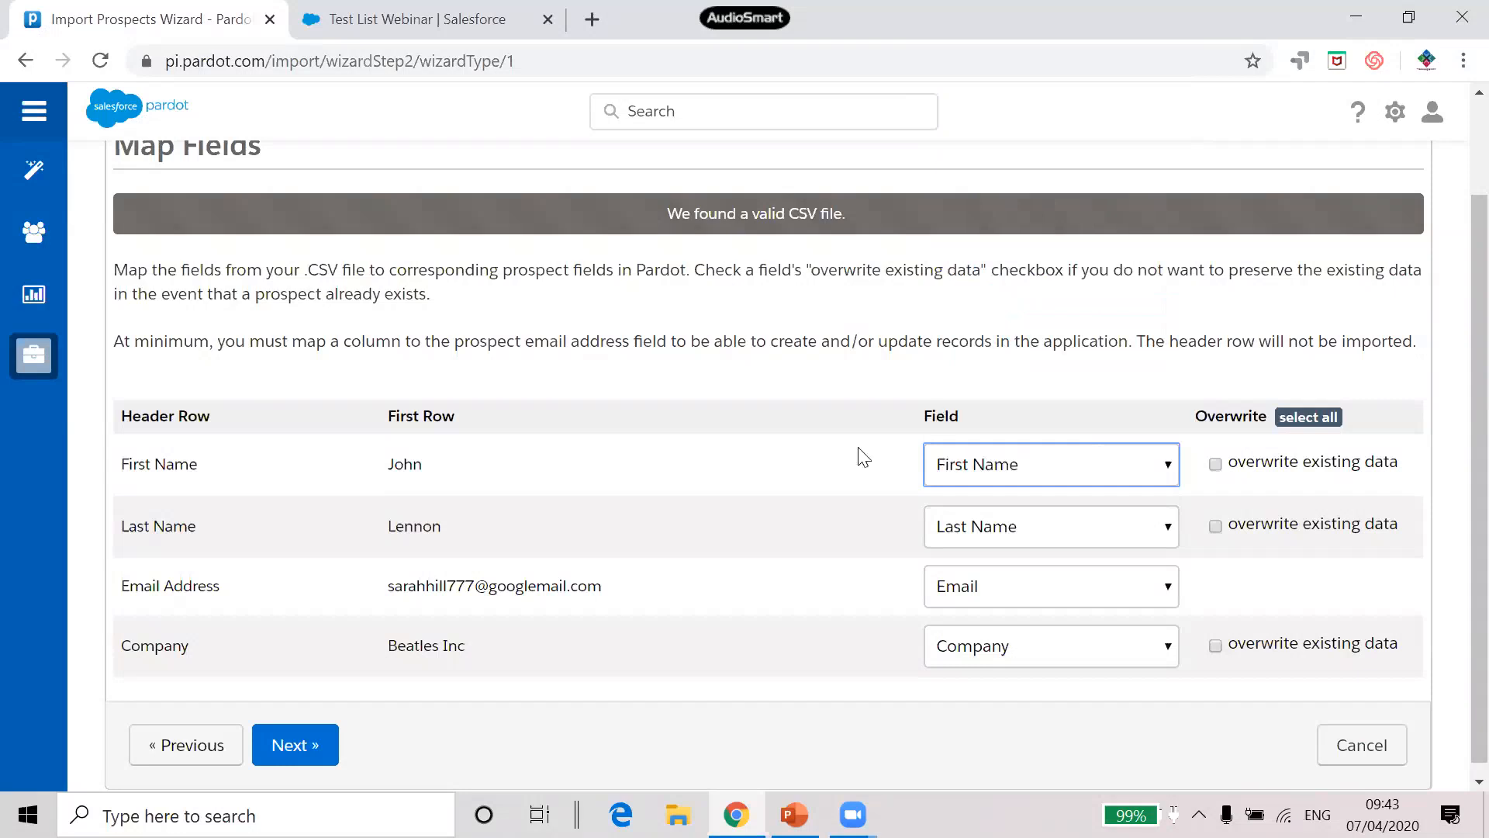
pyautogui.scroll(-1, 688, 503)
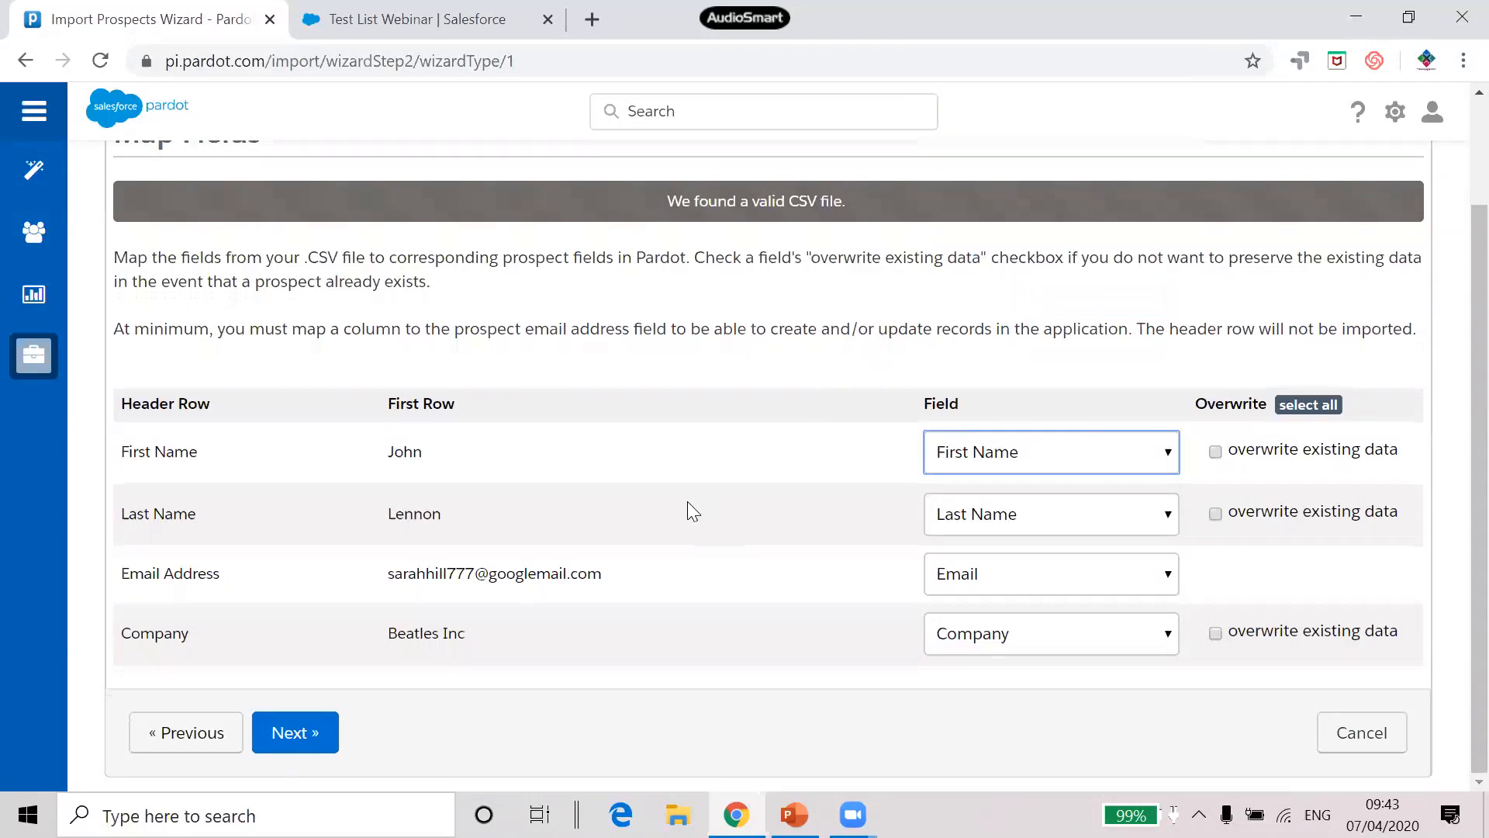
pyautogui.click(292, 734)
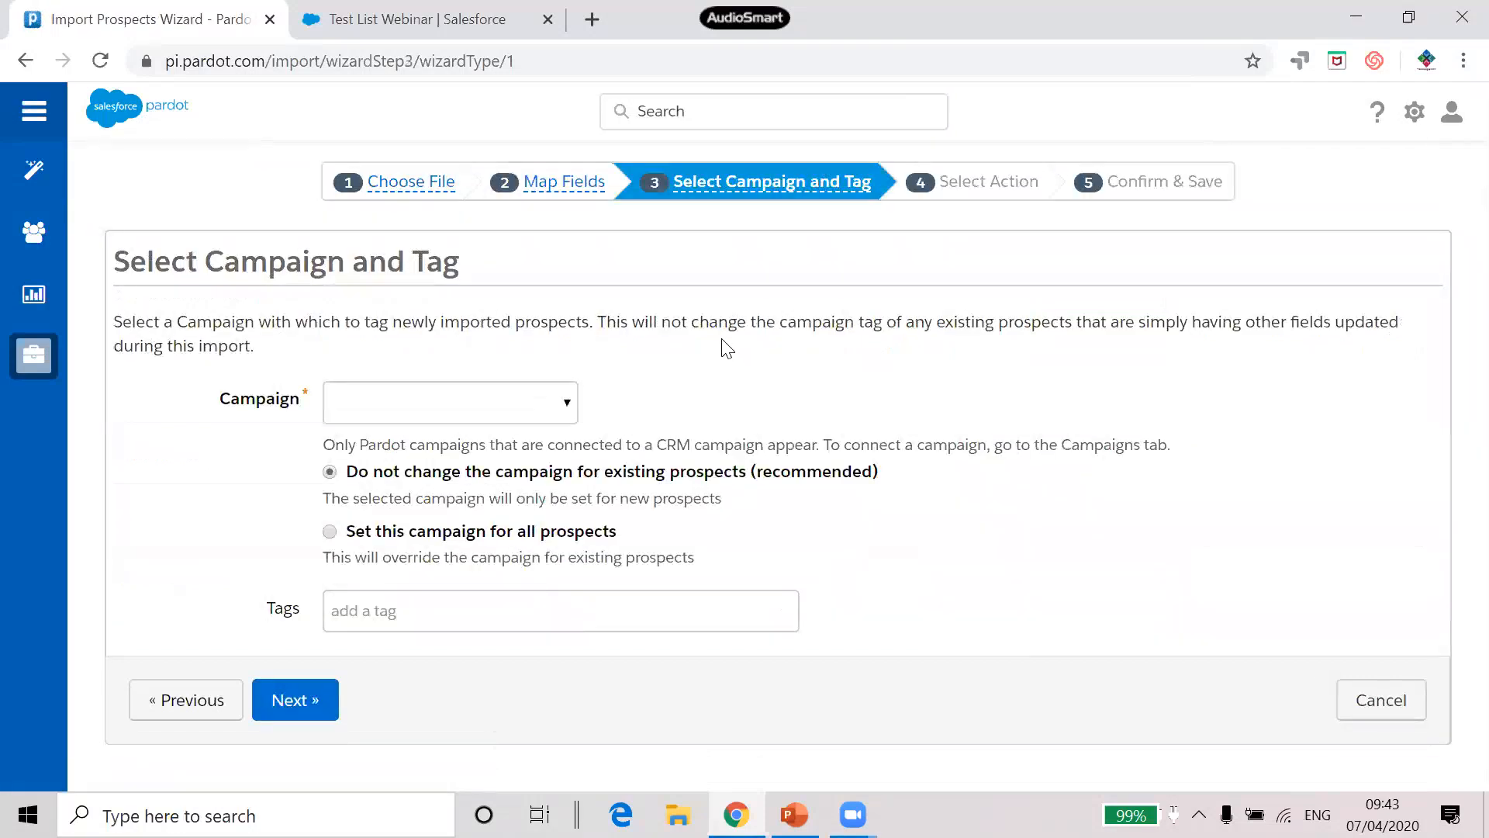
pyautogui.click(501, 413)
# Tag the import with the FinancialForce campaign and keep 'Import prospects and add to list(s)' as the action
pyautogui.scroll(-1, 528, 295)
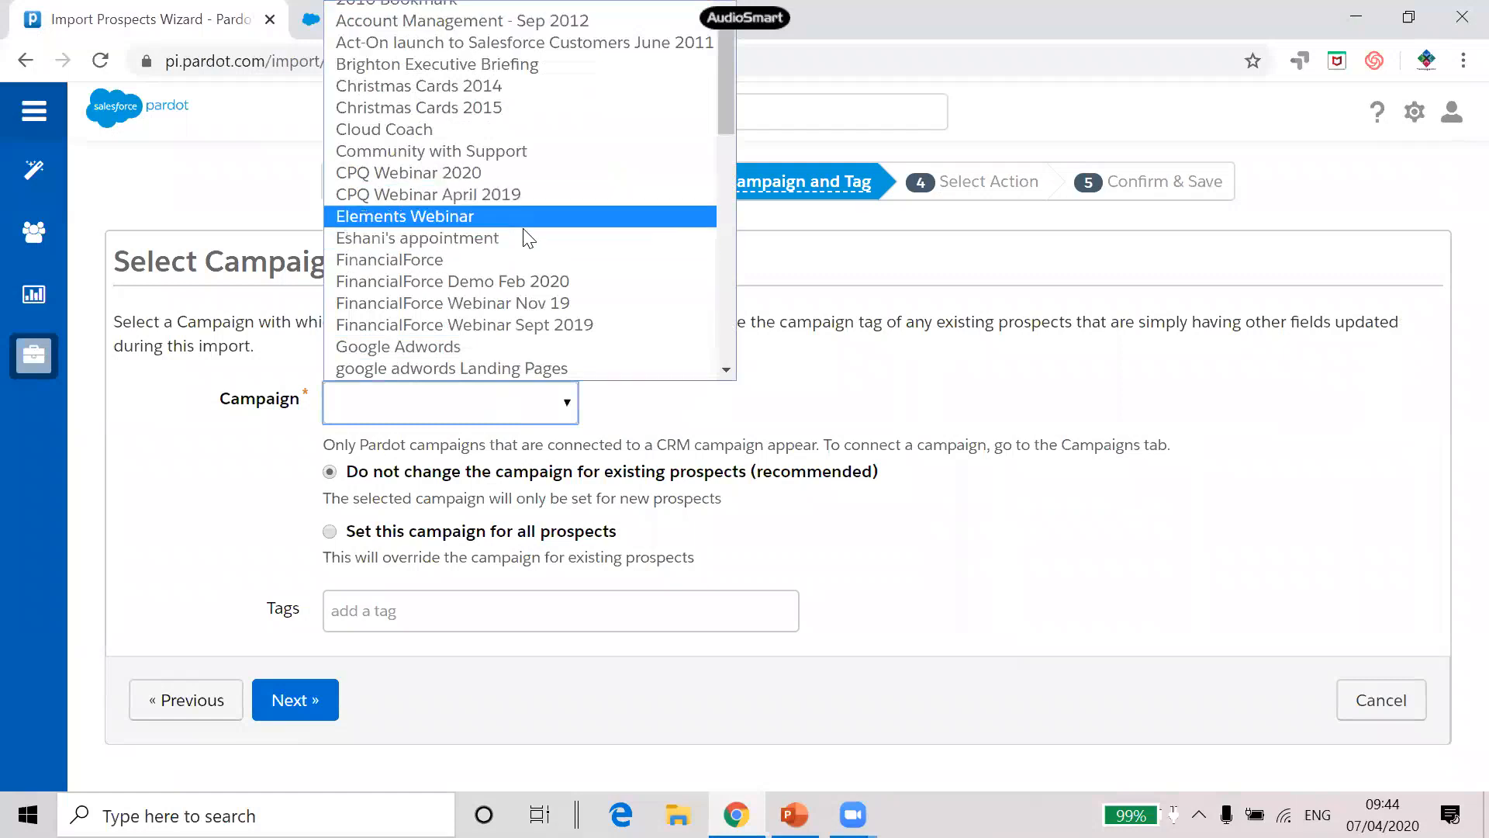
pyautogui.click(525, 260)
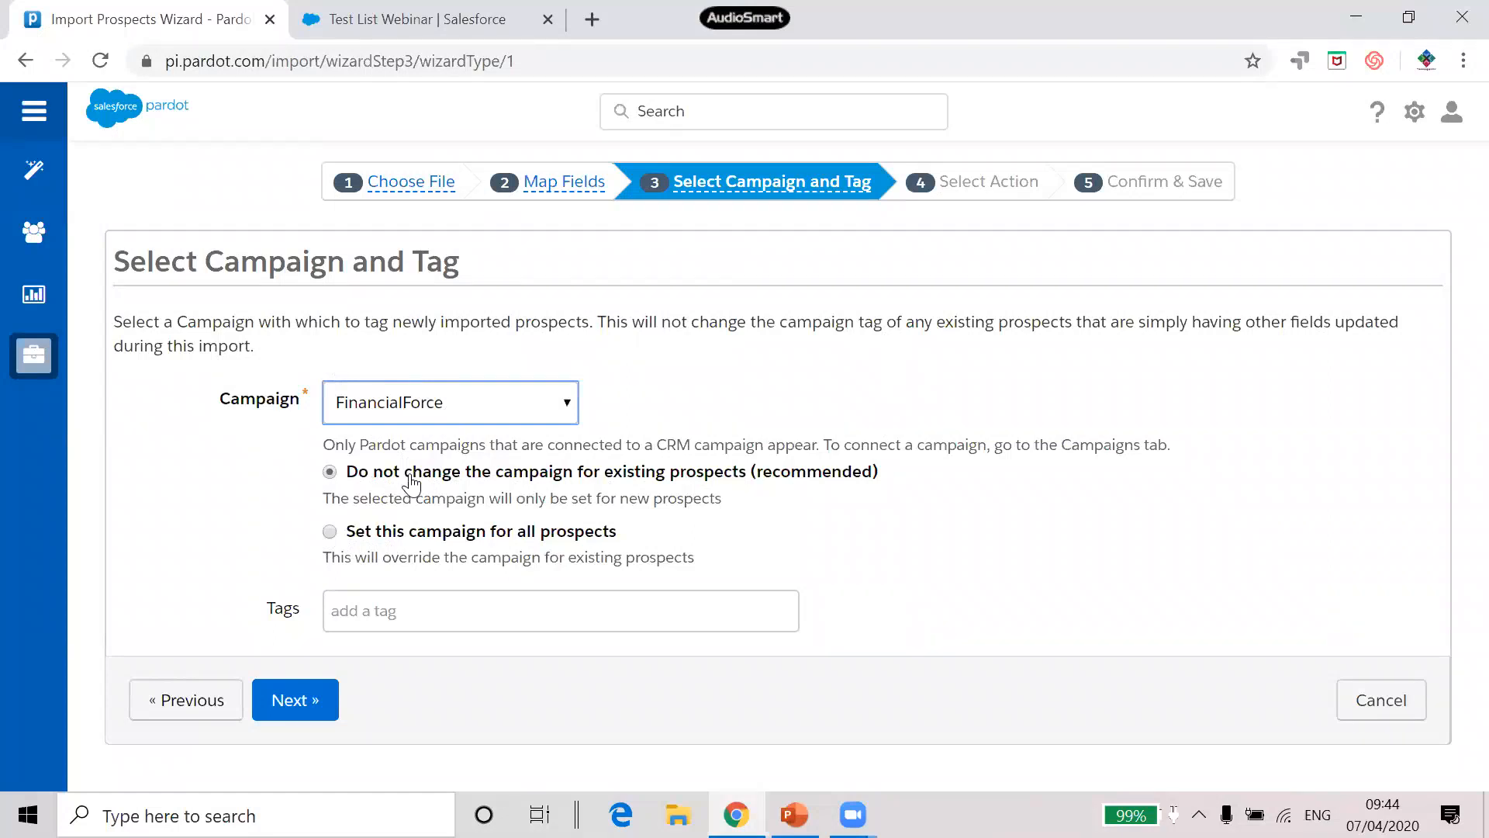
pyautogui.click(306, 708)
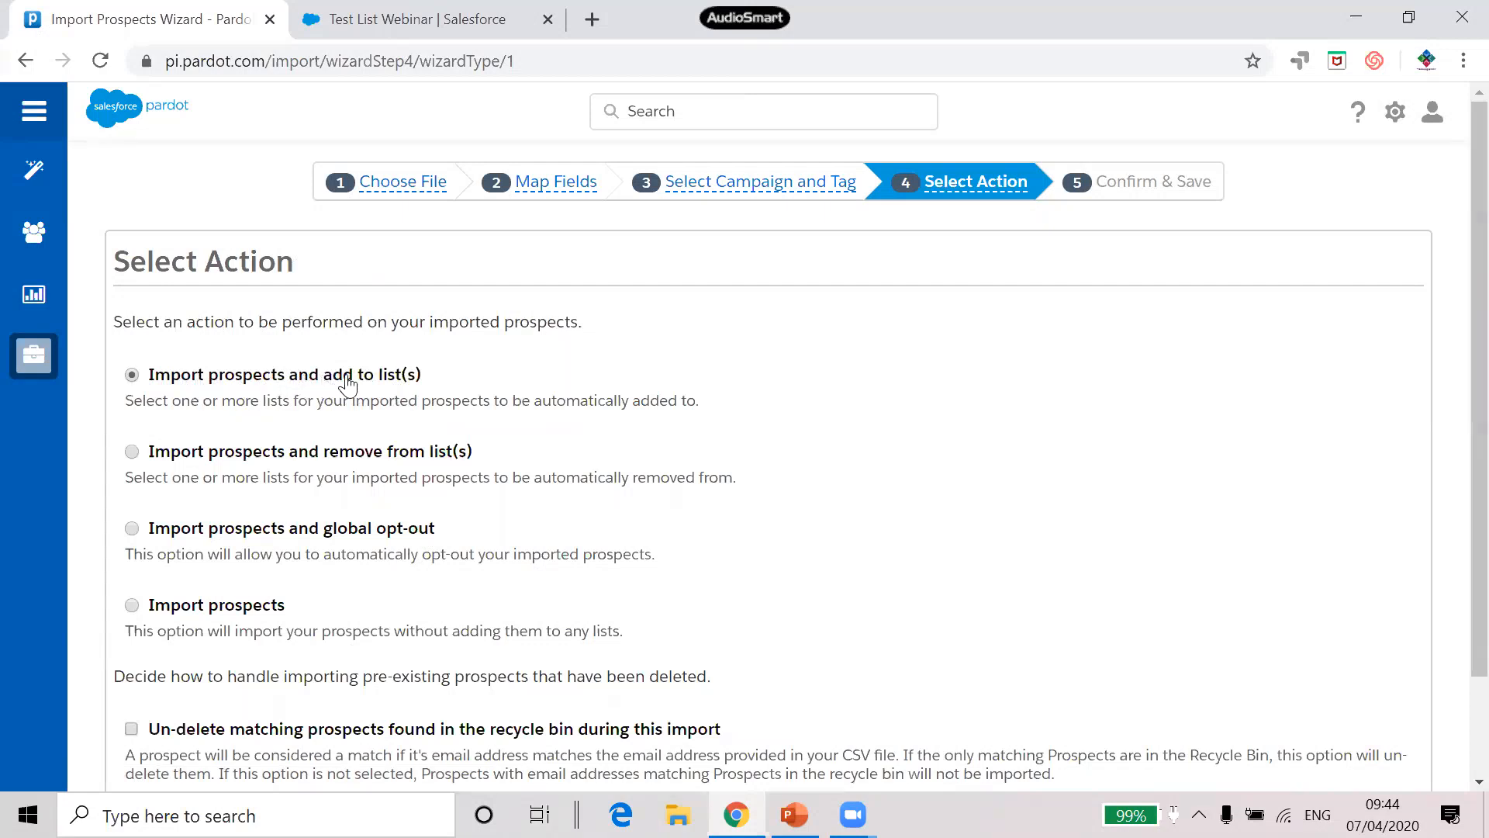
pyautogui.scroll(-2, 560, 378)
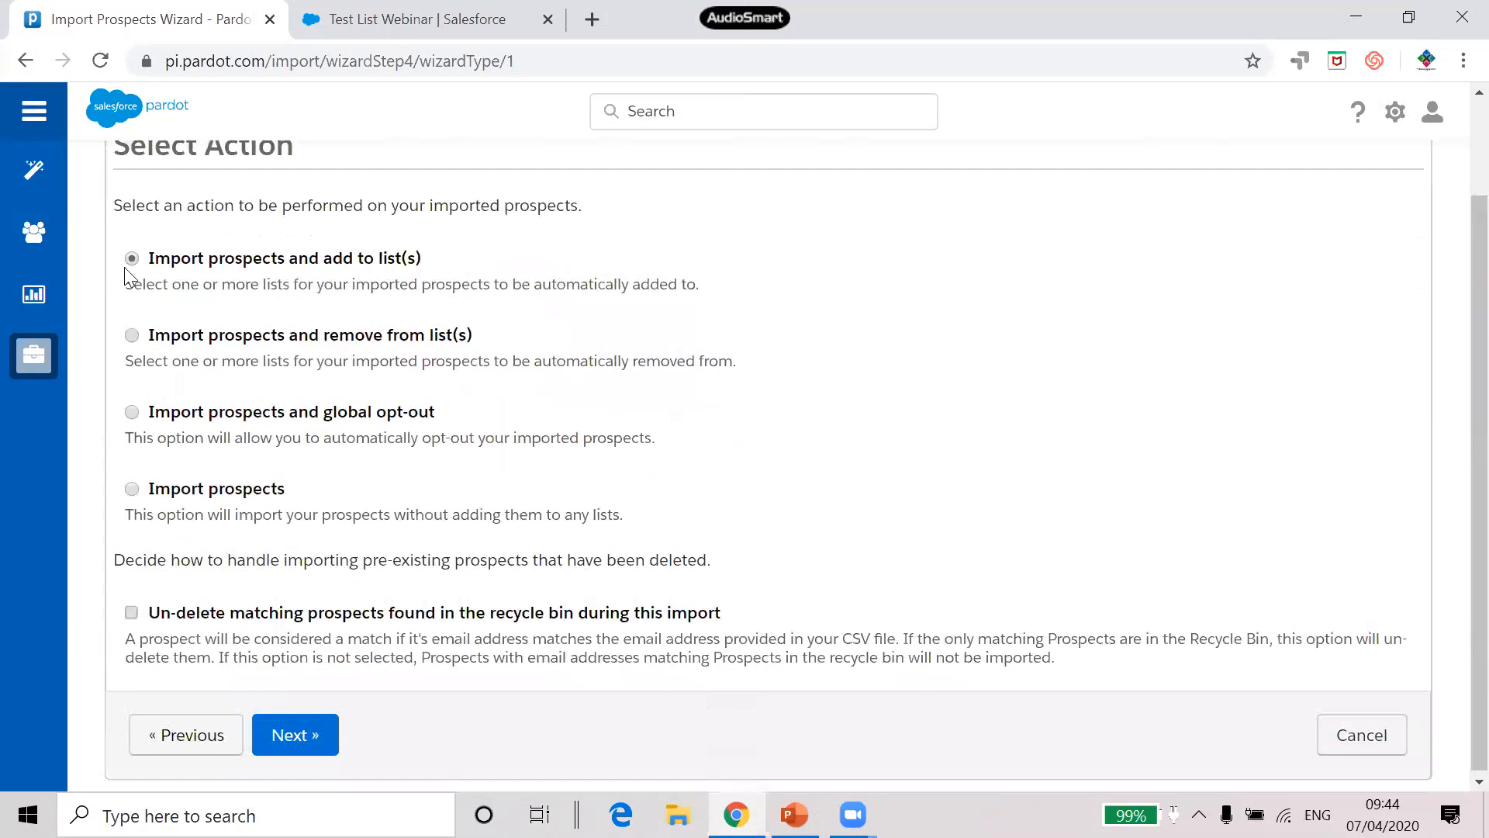
pyautogui.click(301, 739)
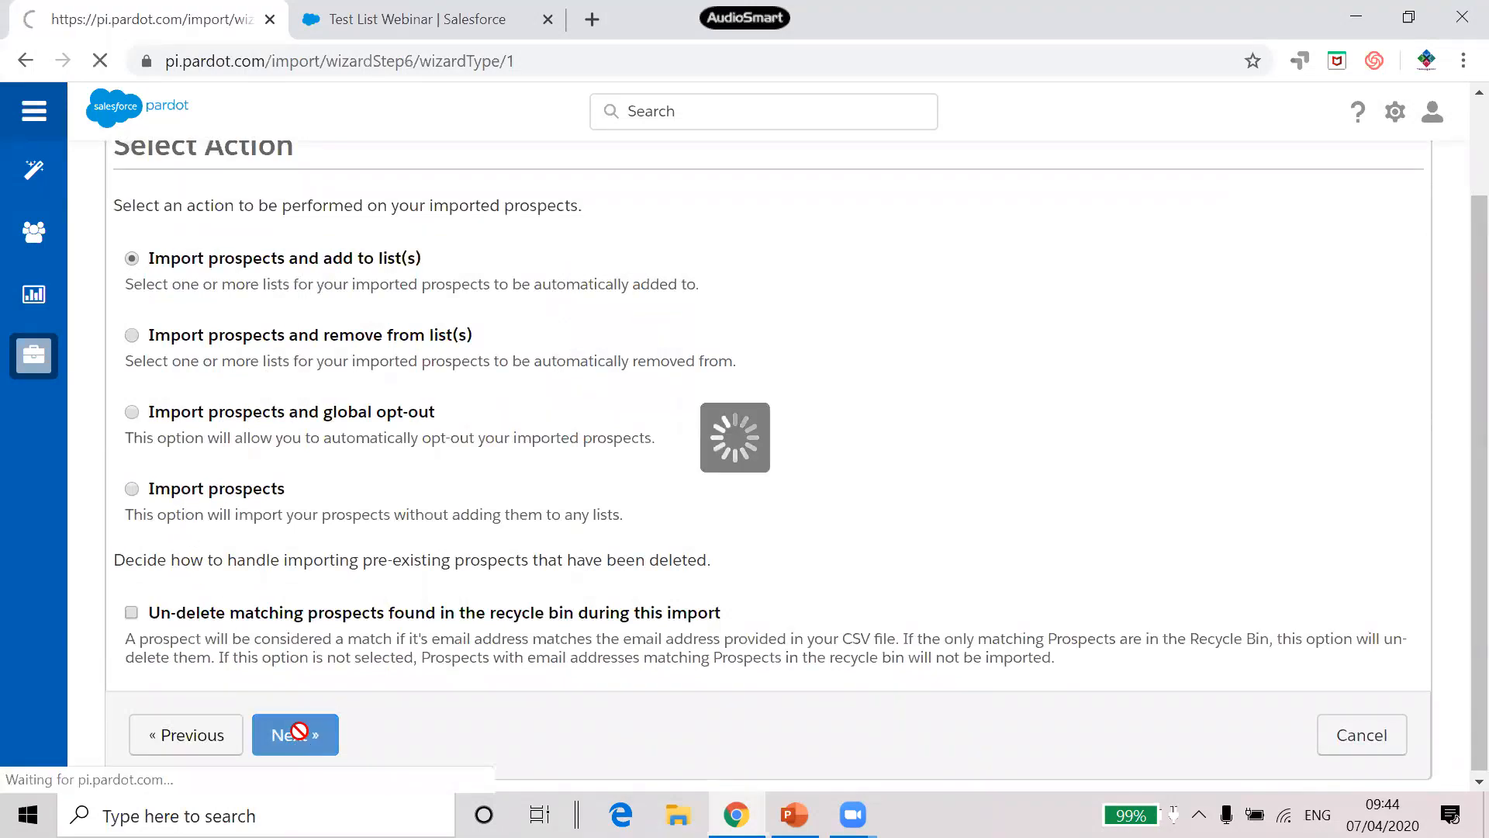
# Add Pardot List training as a list the imported prospects will join
pyautogui.click(728, 455)
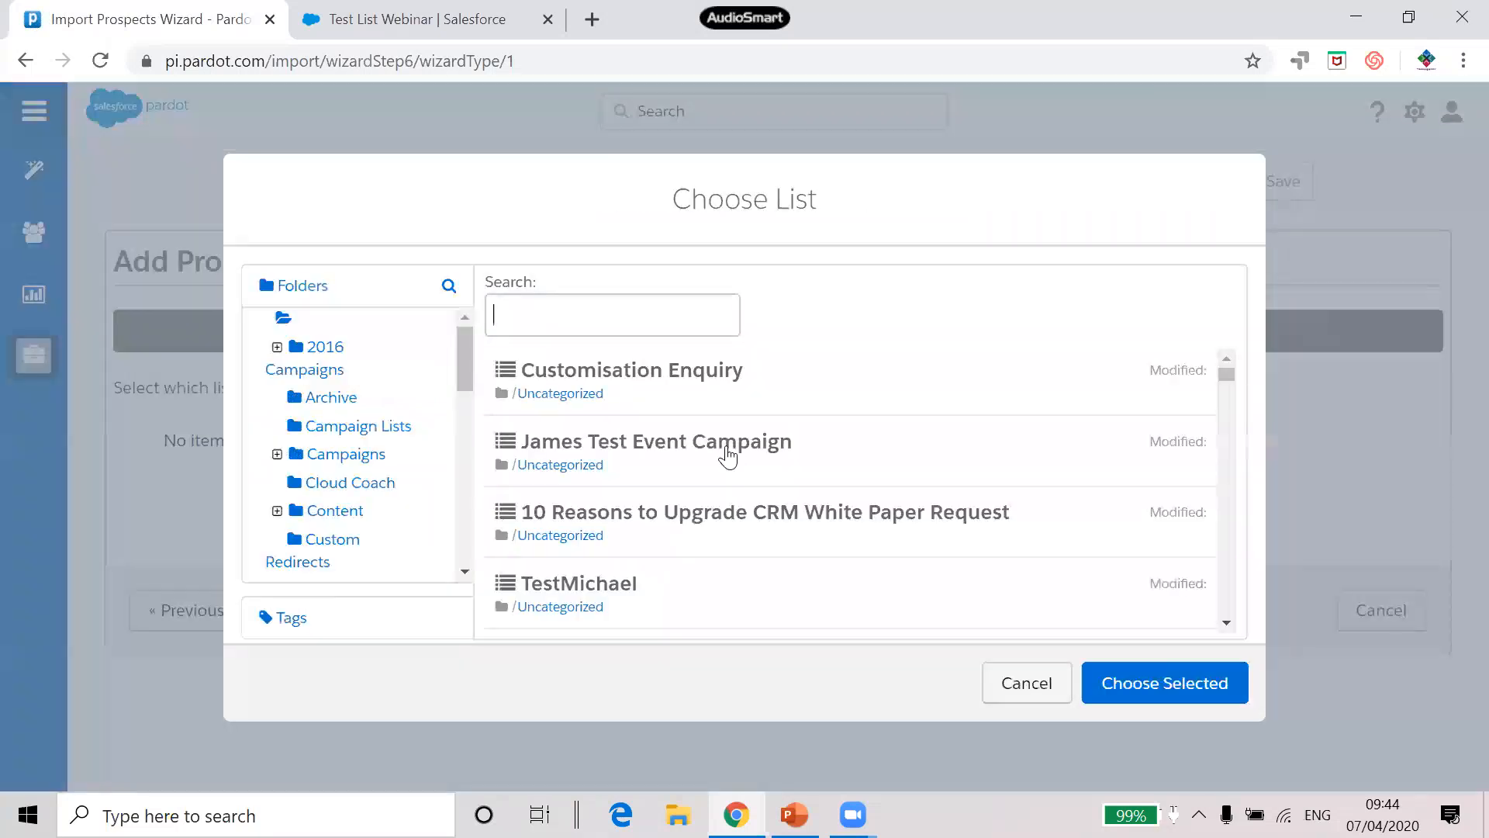
pyautogui.write('par')
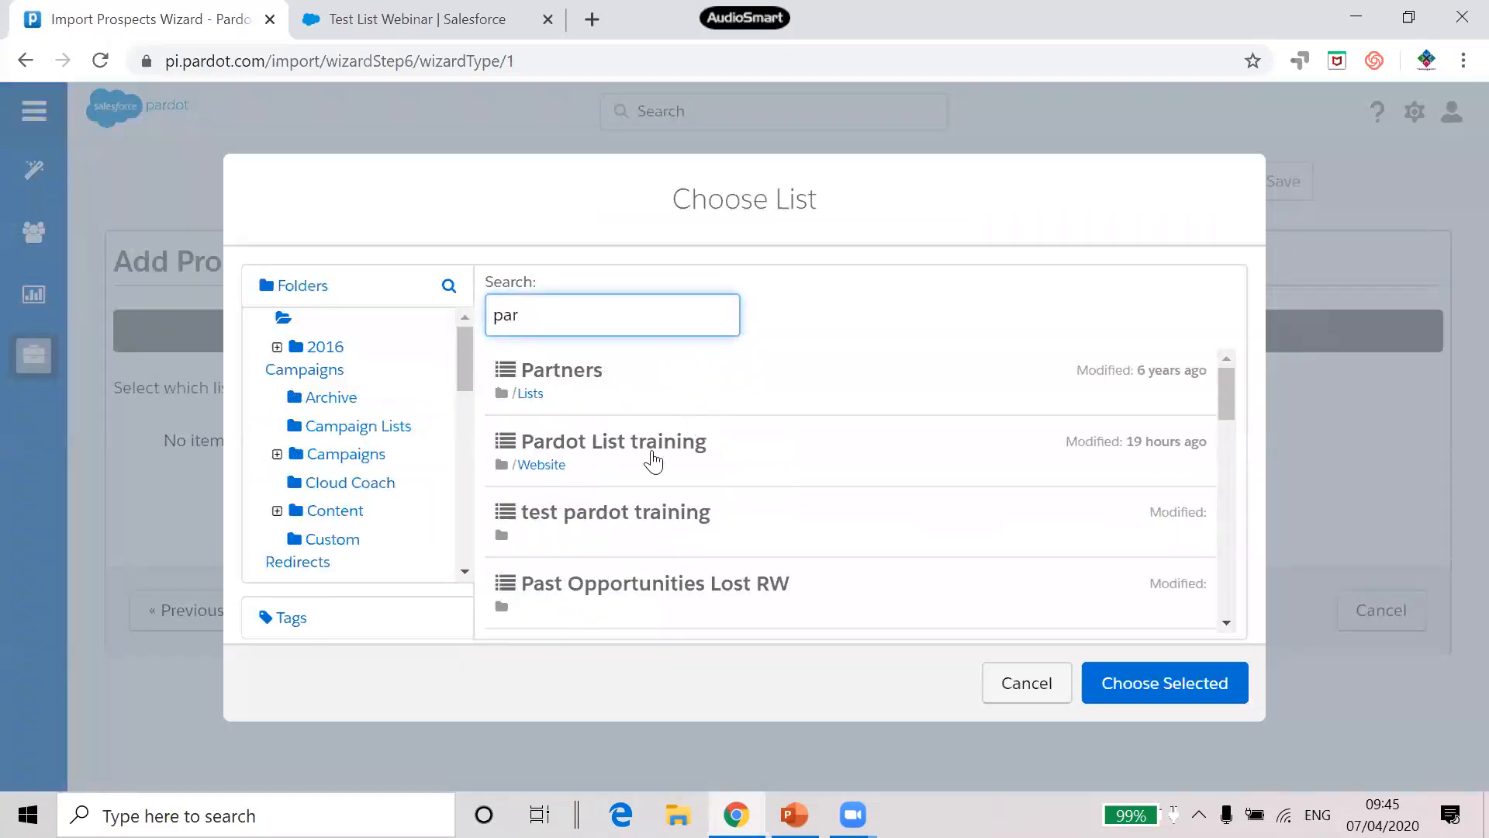
pyautogui.click(656, 458)
pyautogui.click(1181, 673)
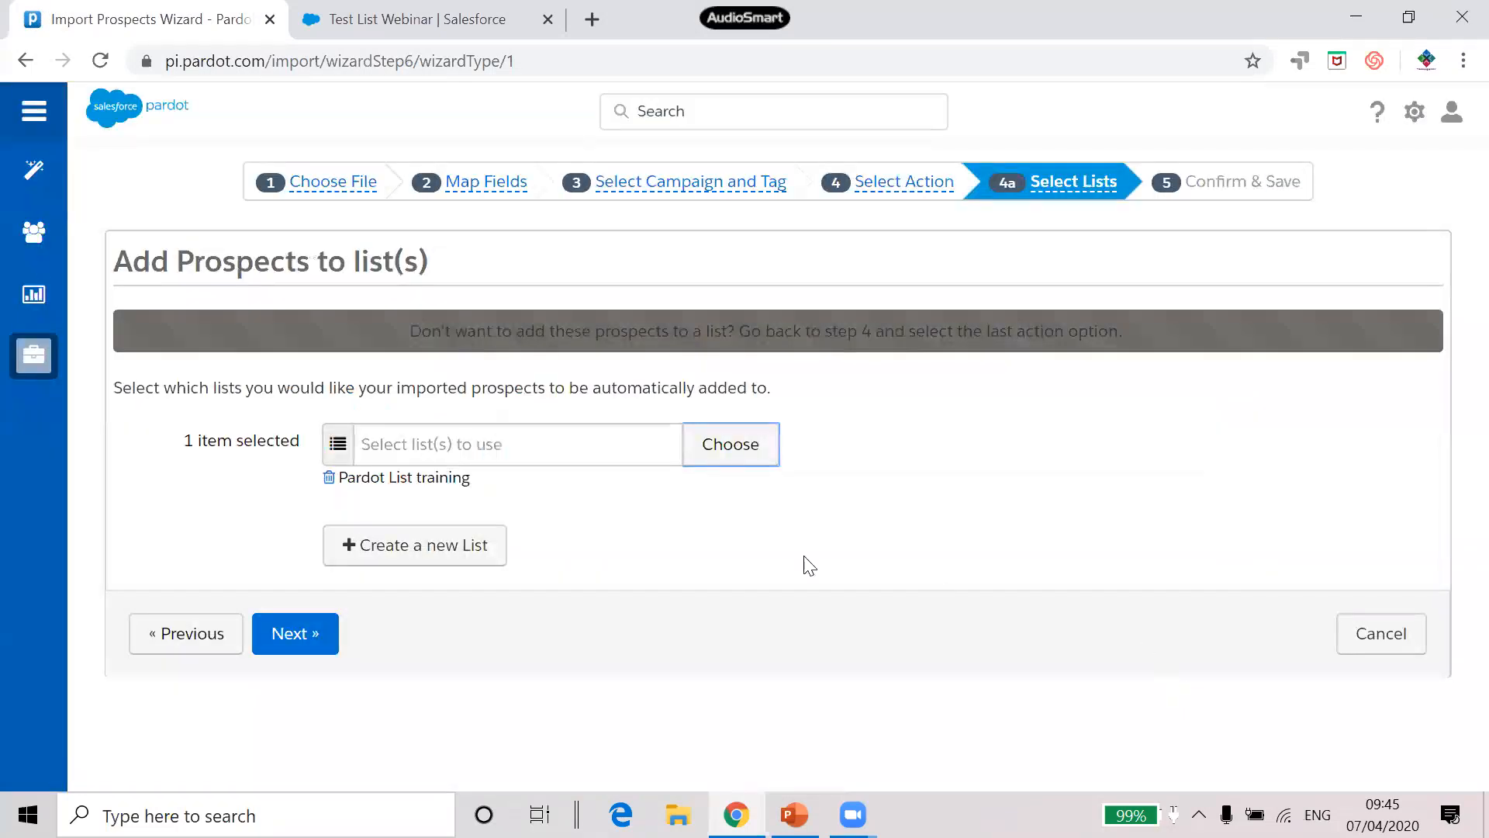
# Add test pardot training as a second import list and continue to Confirm & Save
pyautogui.click(725, 456)
pyautogui.write('par')
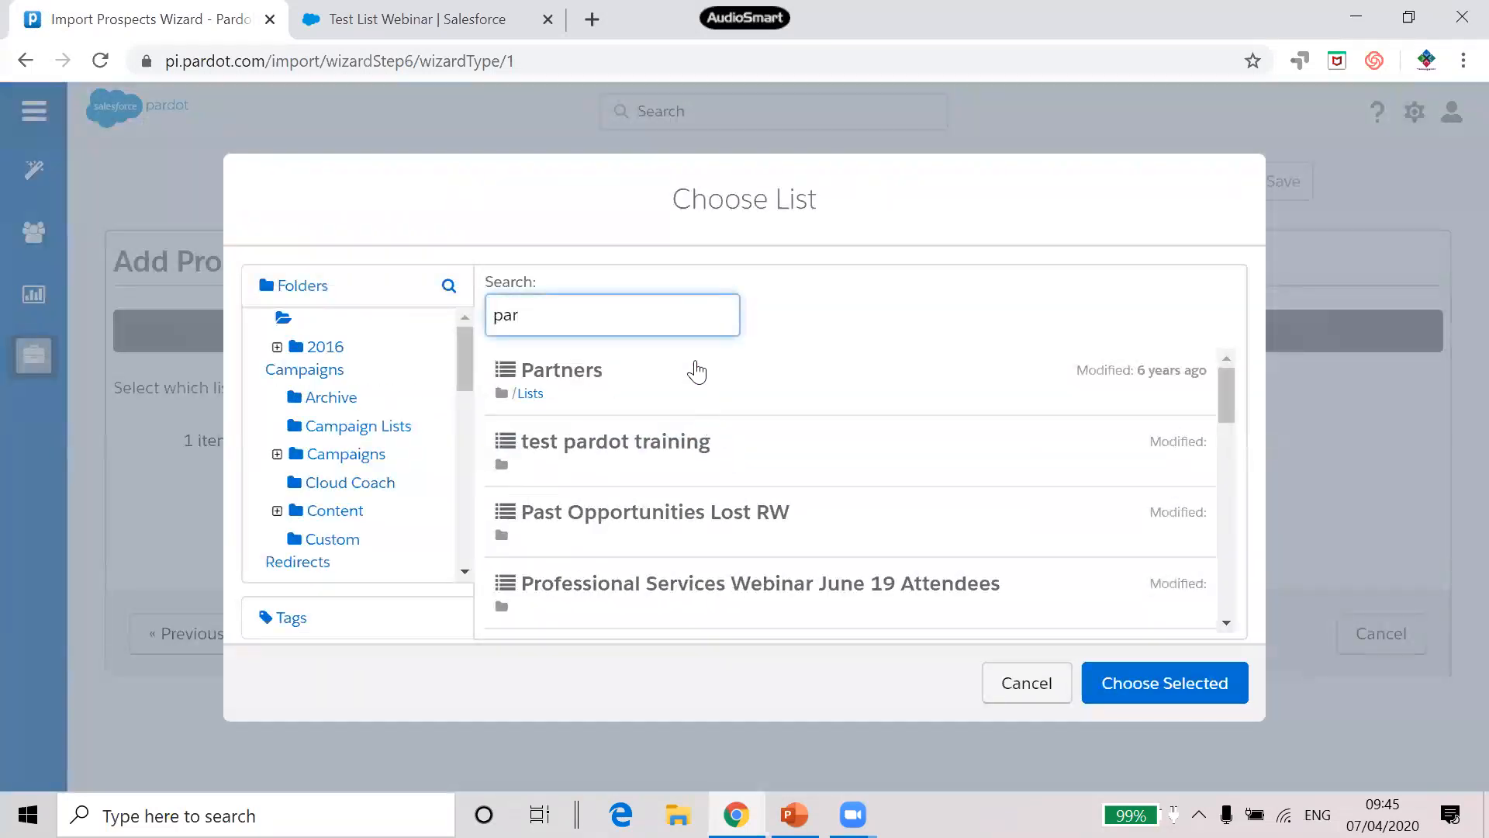
pyautogui.write('par')
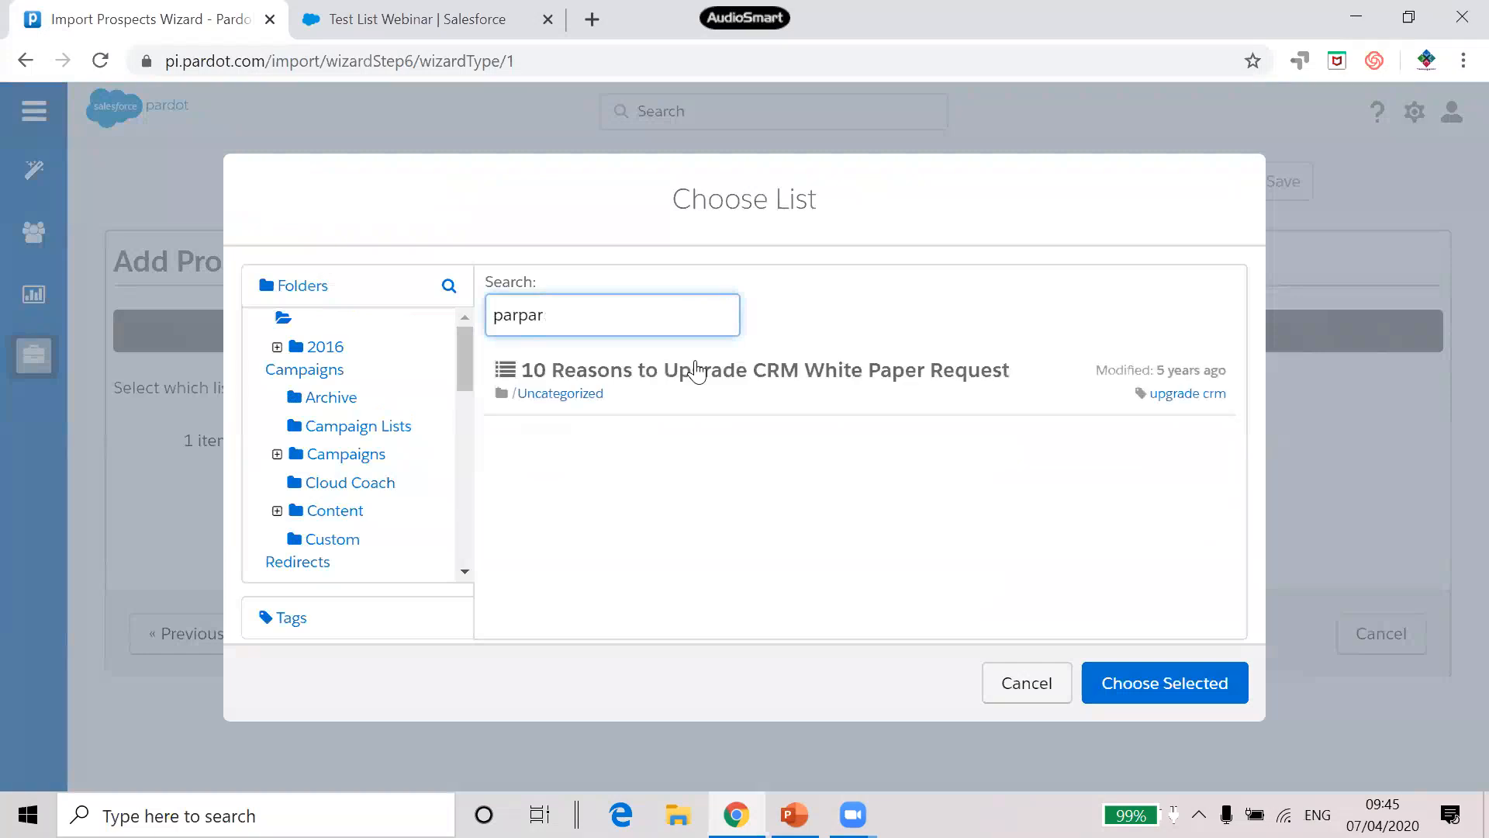
pyautogui.press('BackSpace')
pyautogui.press('BackSpace')
pyautogui.press('BackSpace')
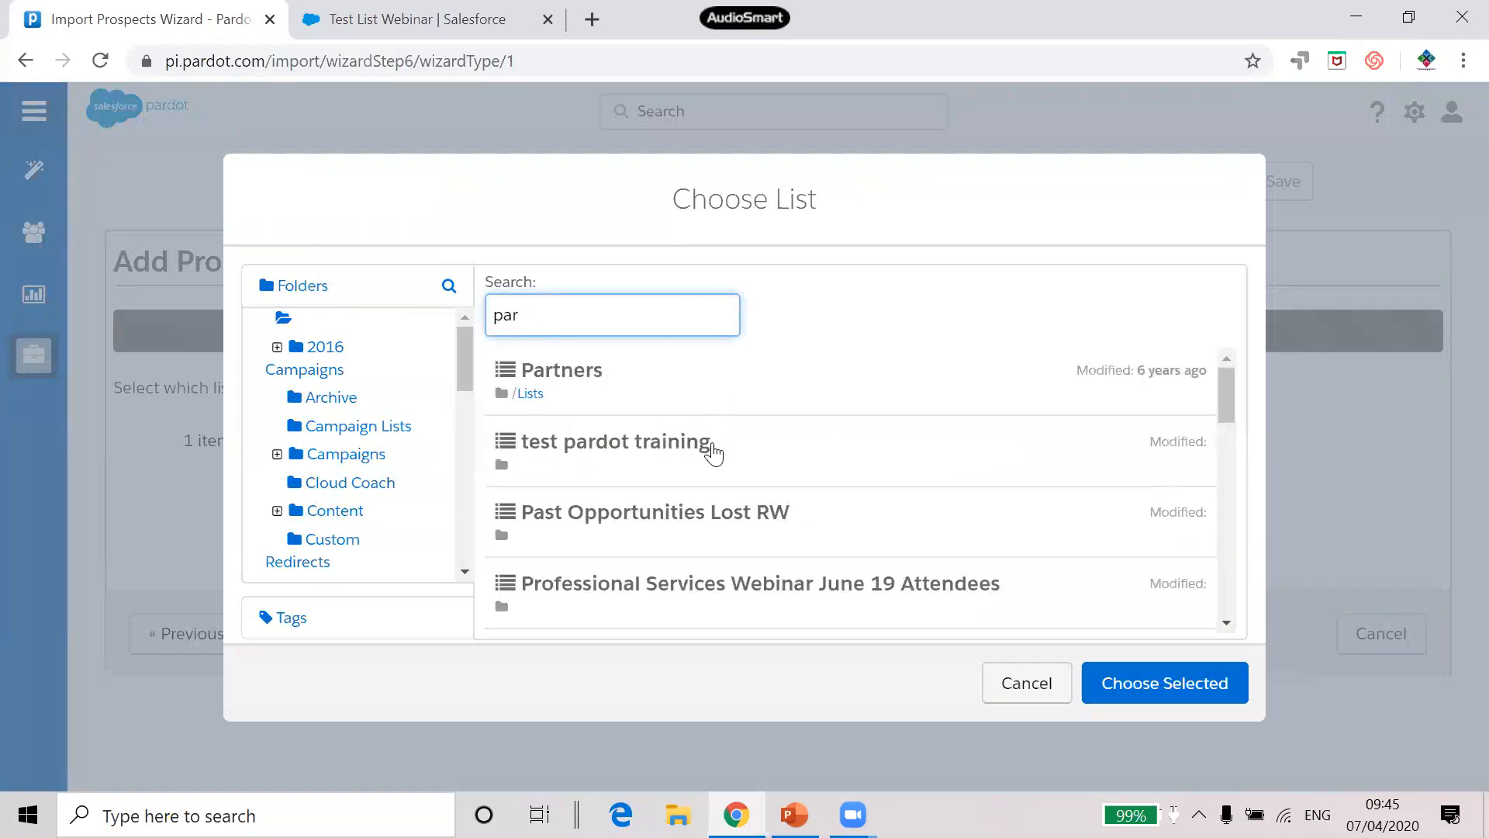
pyautogui.click(713, 454)
pyautogui.click(1140, 682)
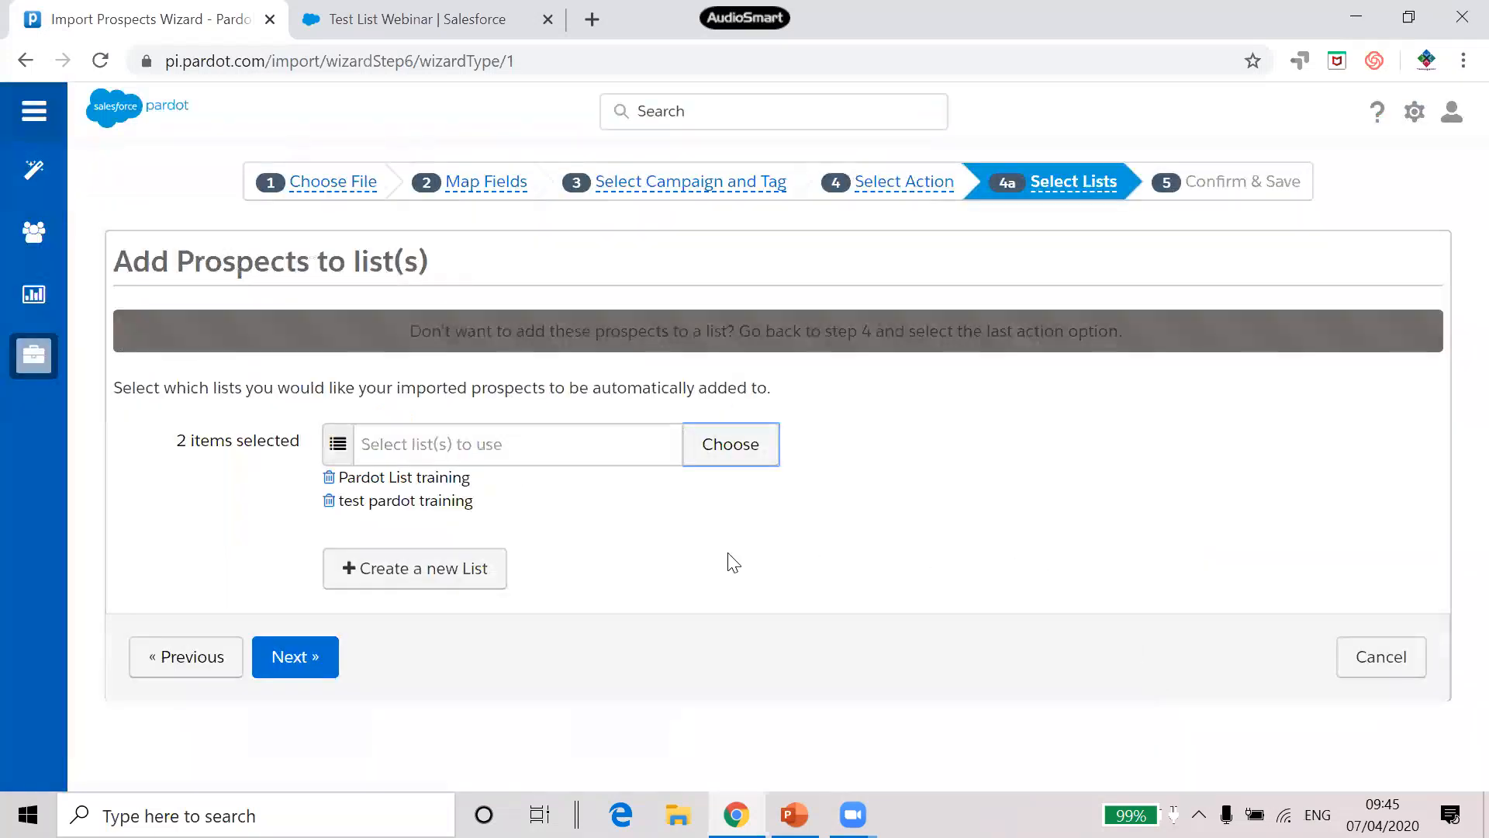
pyautogui.click(302, 665)
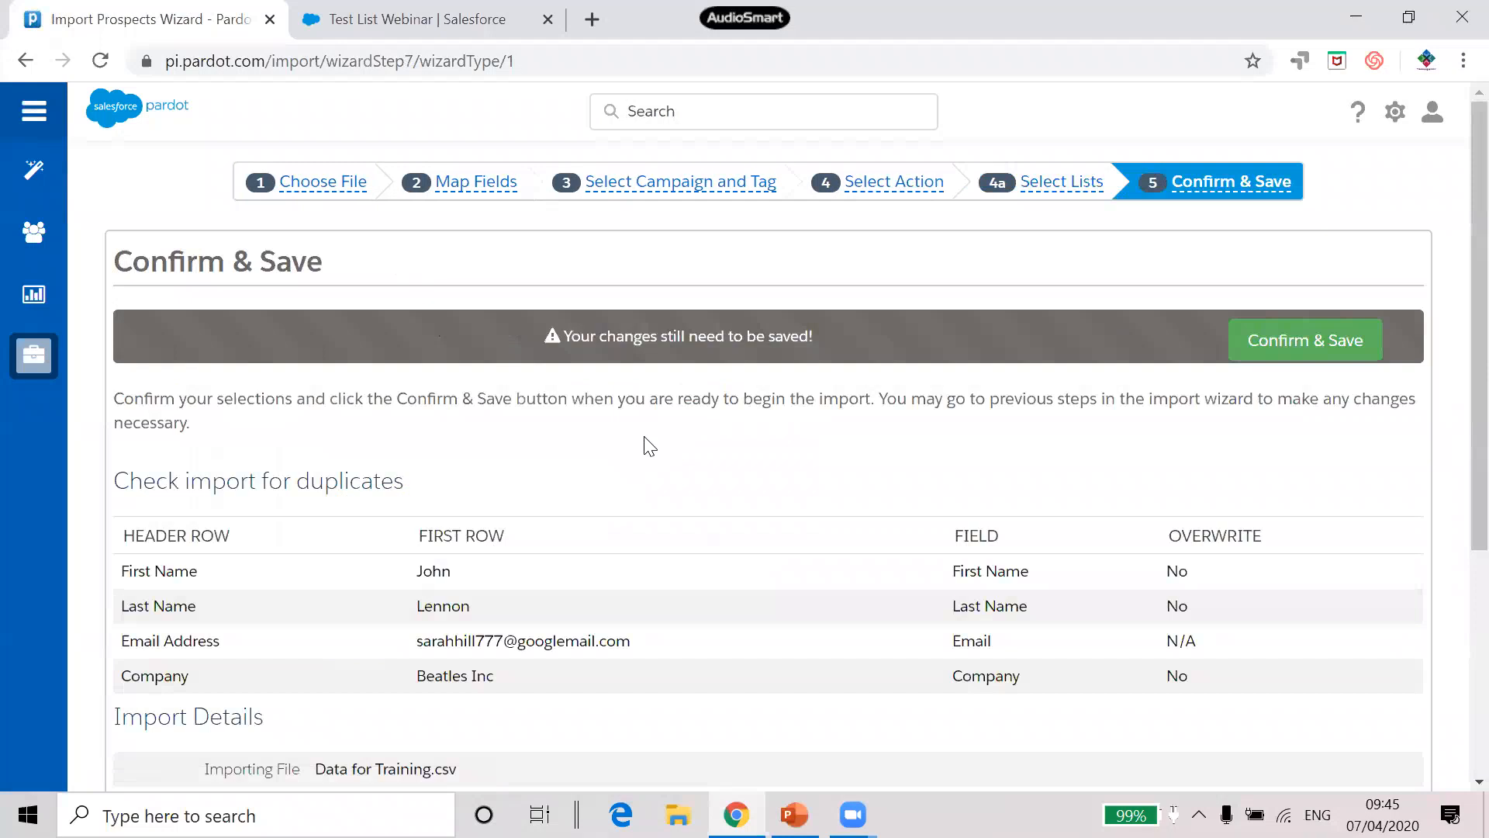
# Review the import details and submit the prospect import with Confirm & Save
pyautogui.scroll(-1, 663, 439)
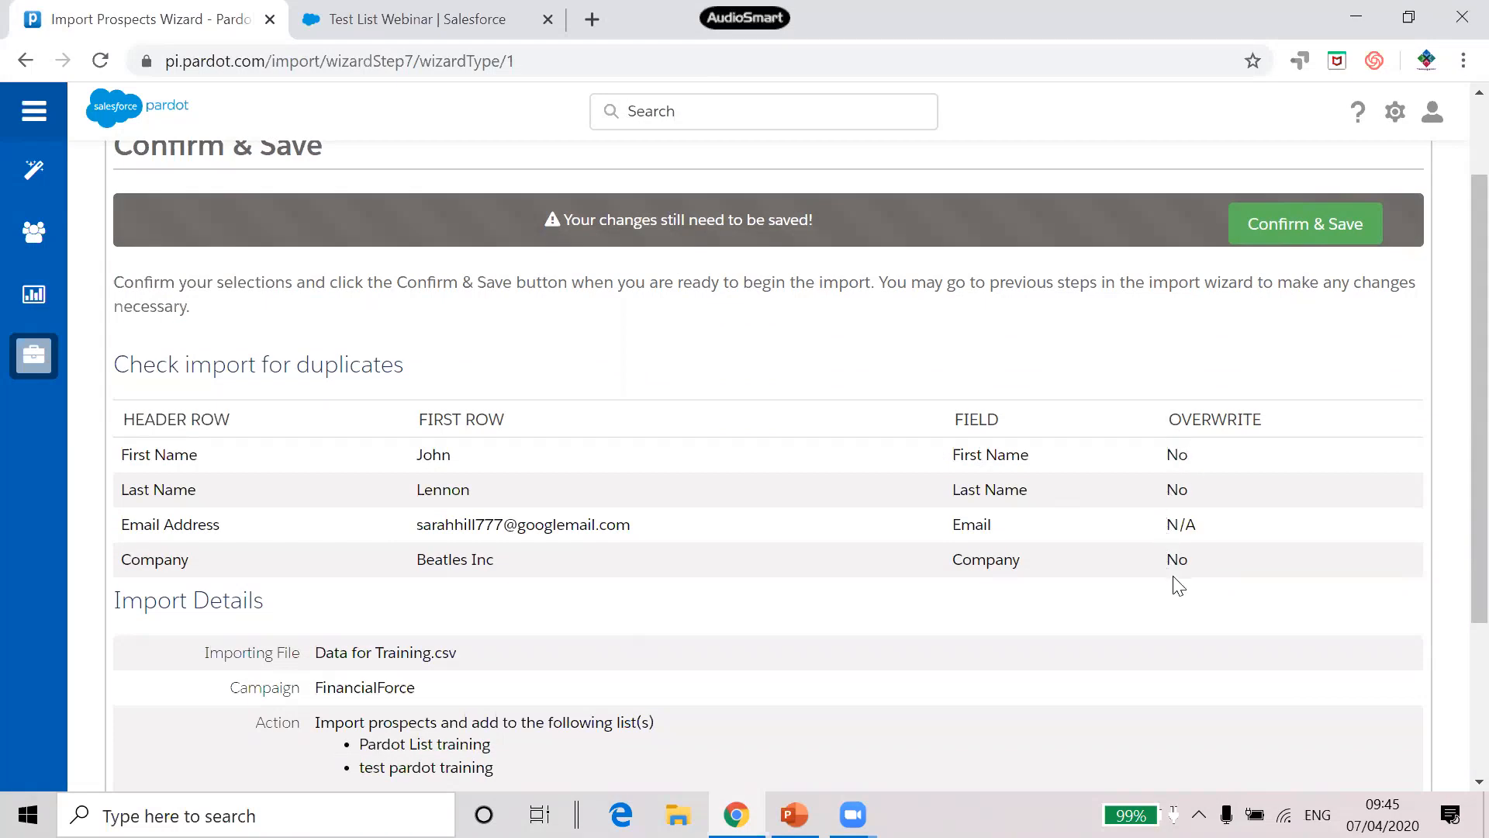
pyautogui.scroll(-2, 807, 642)
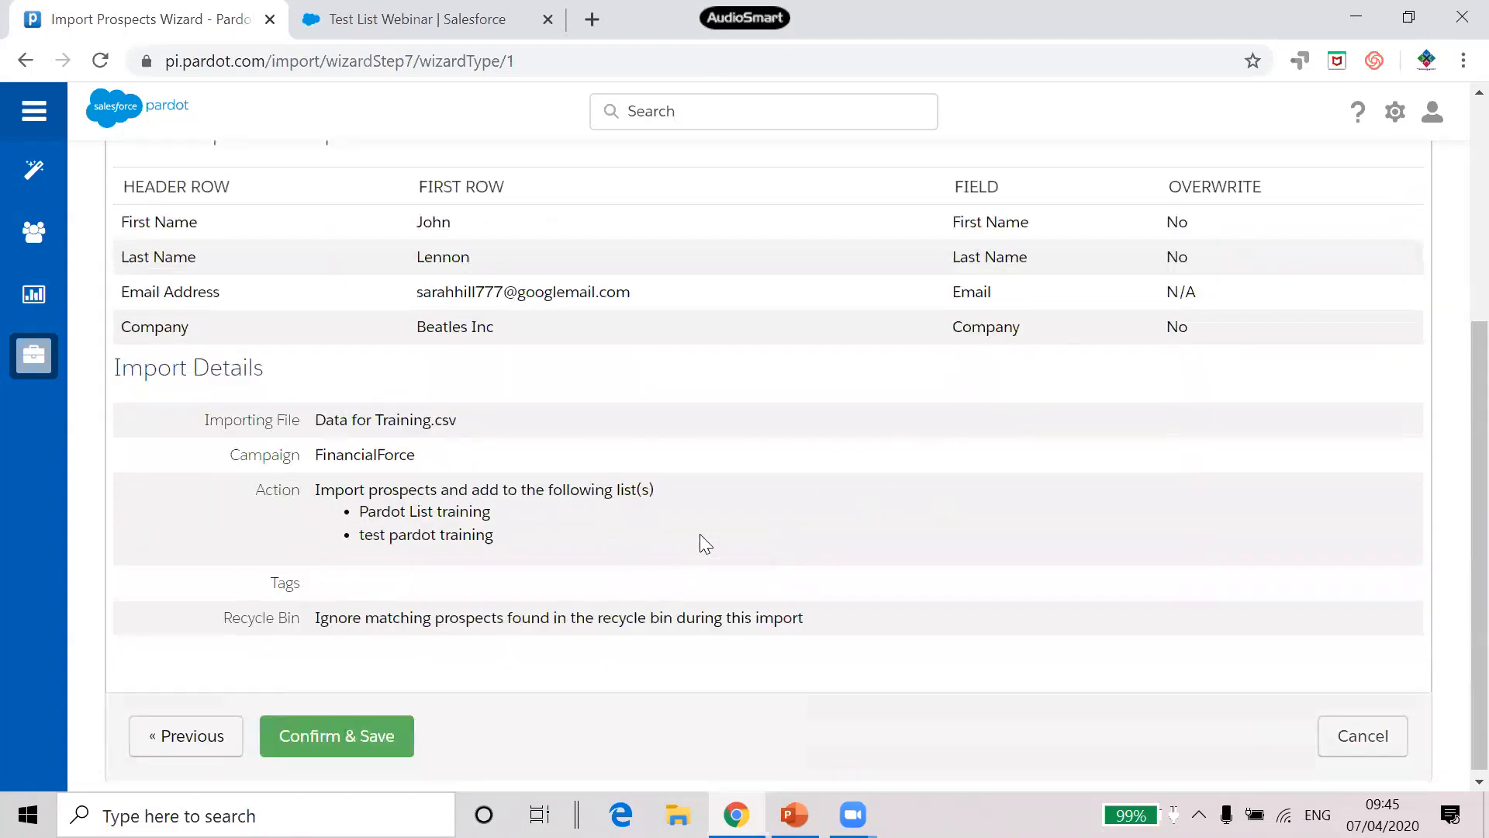
pyautogui.click(338, 746)
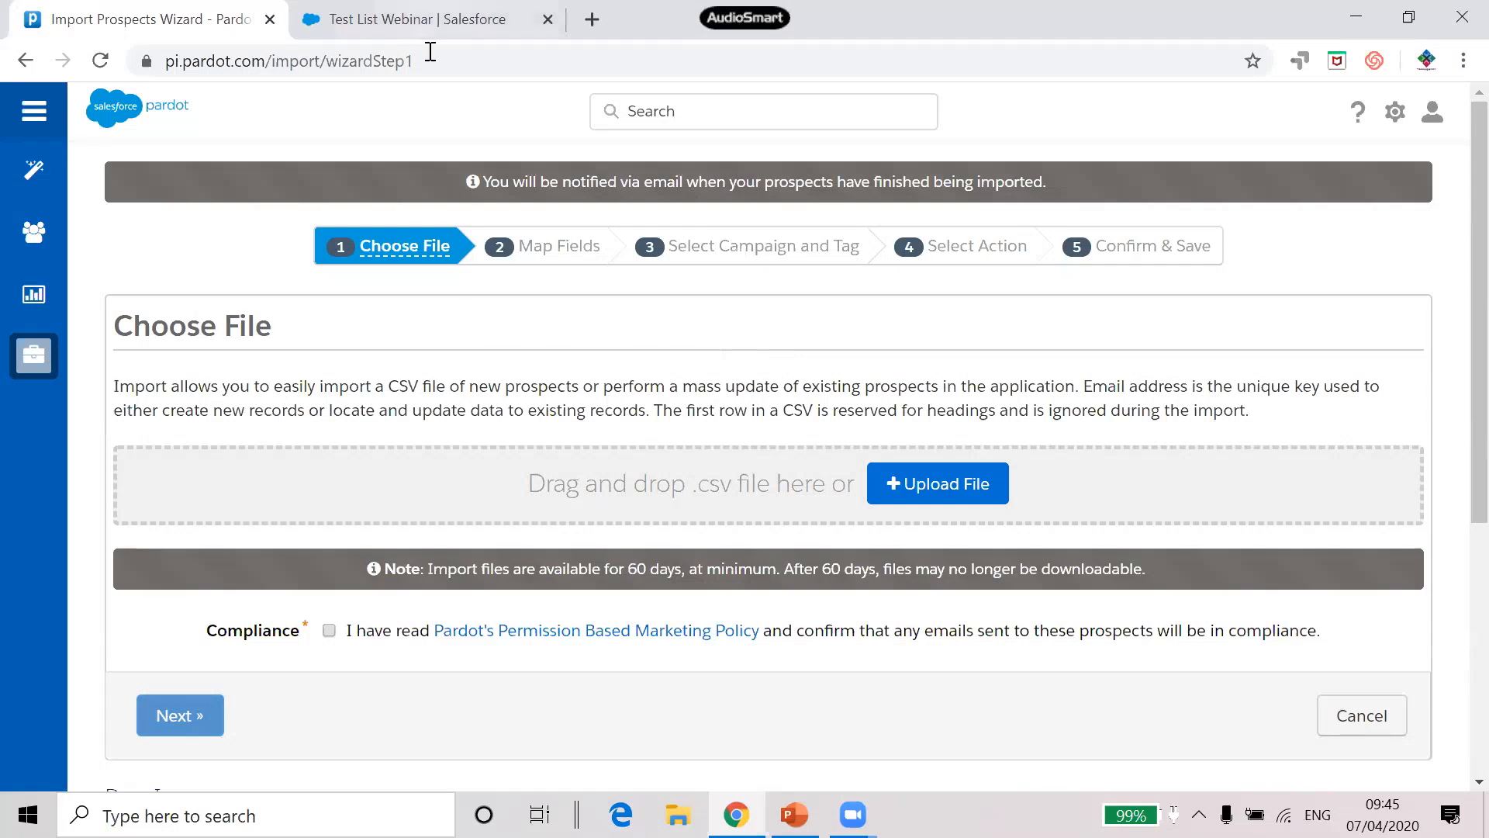
pyautogui.click(419, 19)
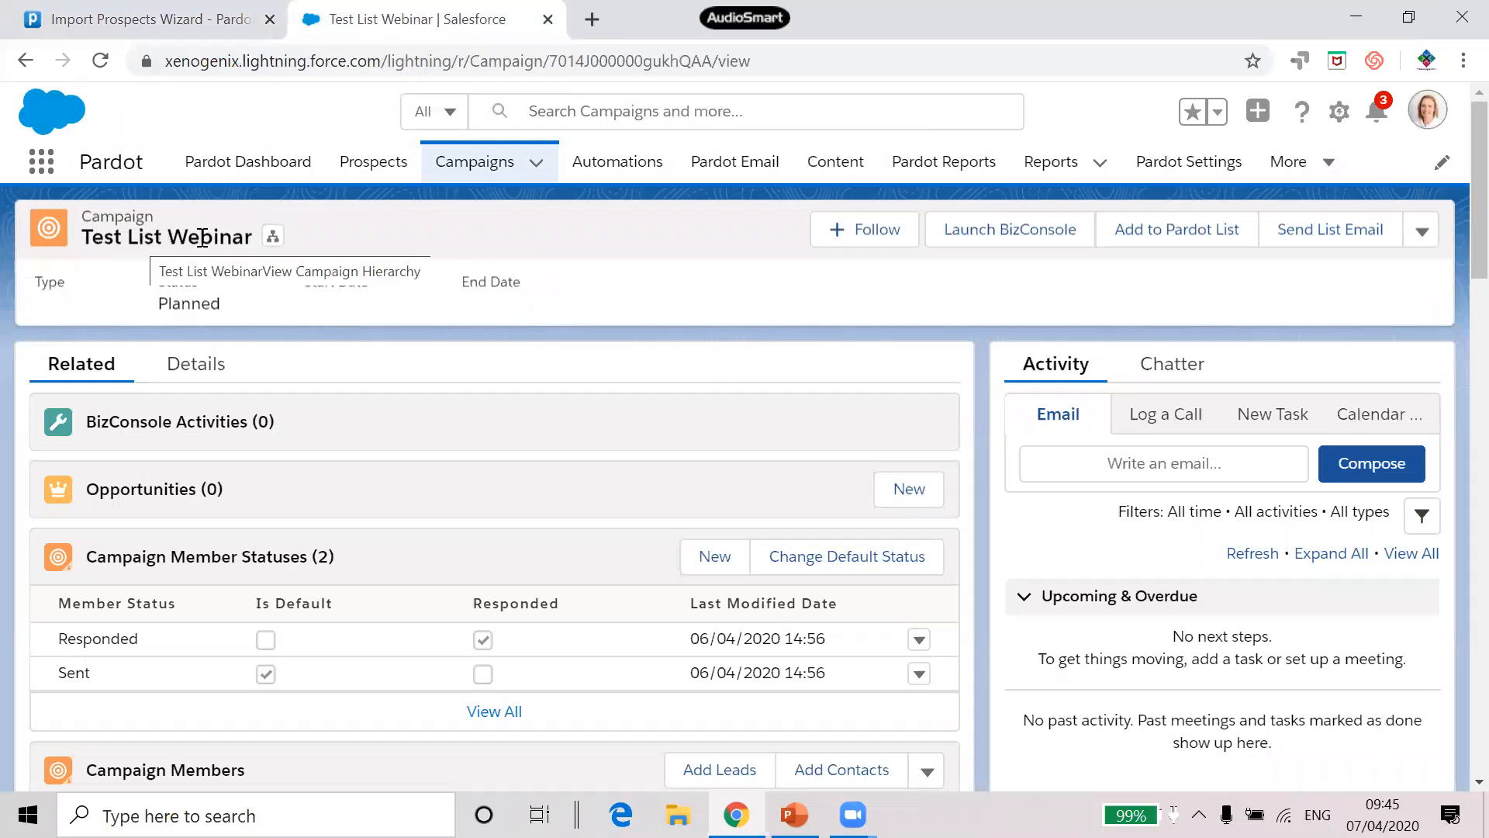
# Scroll the Test List Webinar campaign to check its single campaign member and statuses
pyautogui.scroll(-3, 579, 281)
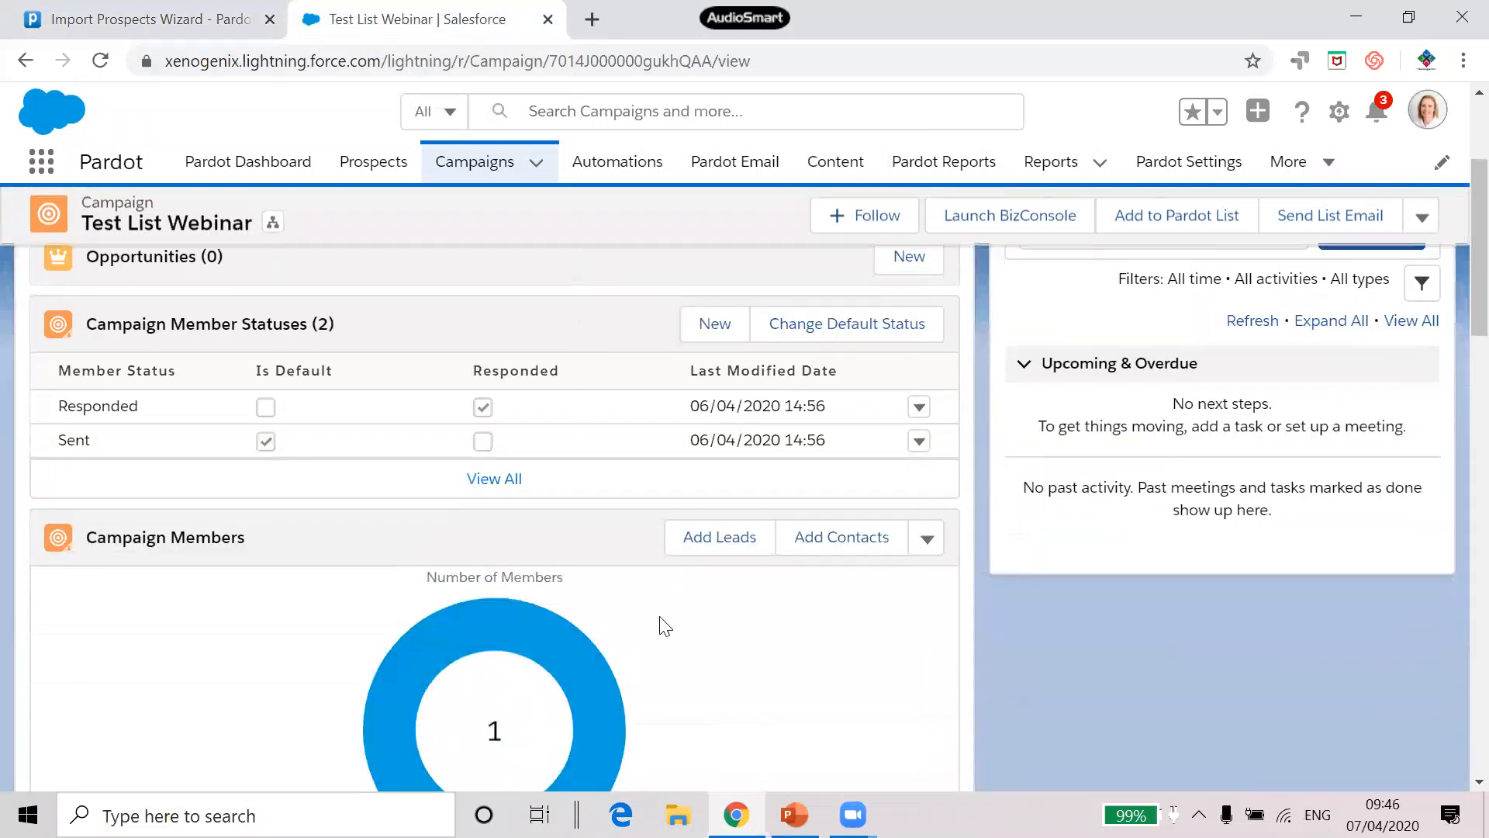
pyautogui.scroll(3, 661, 625)
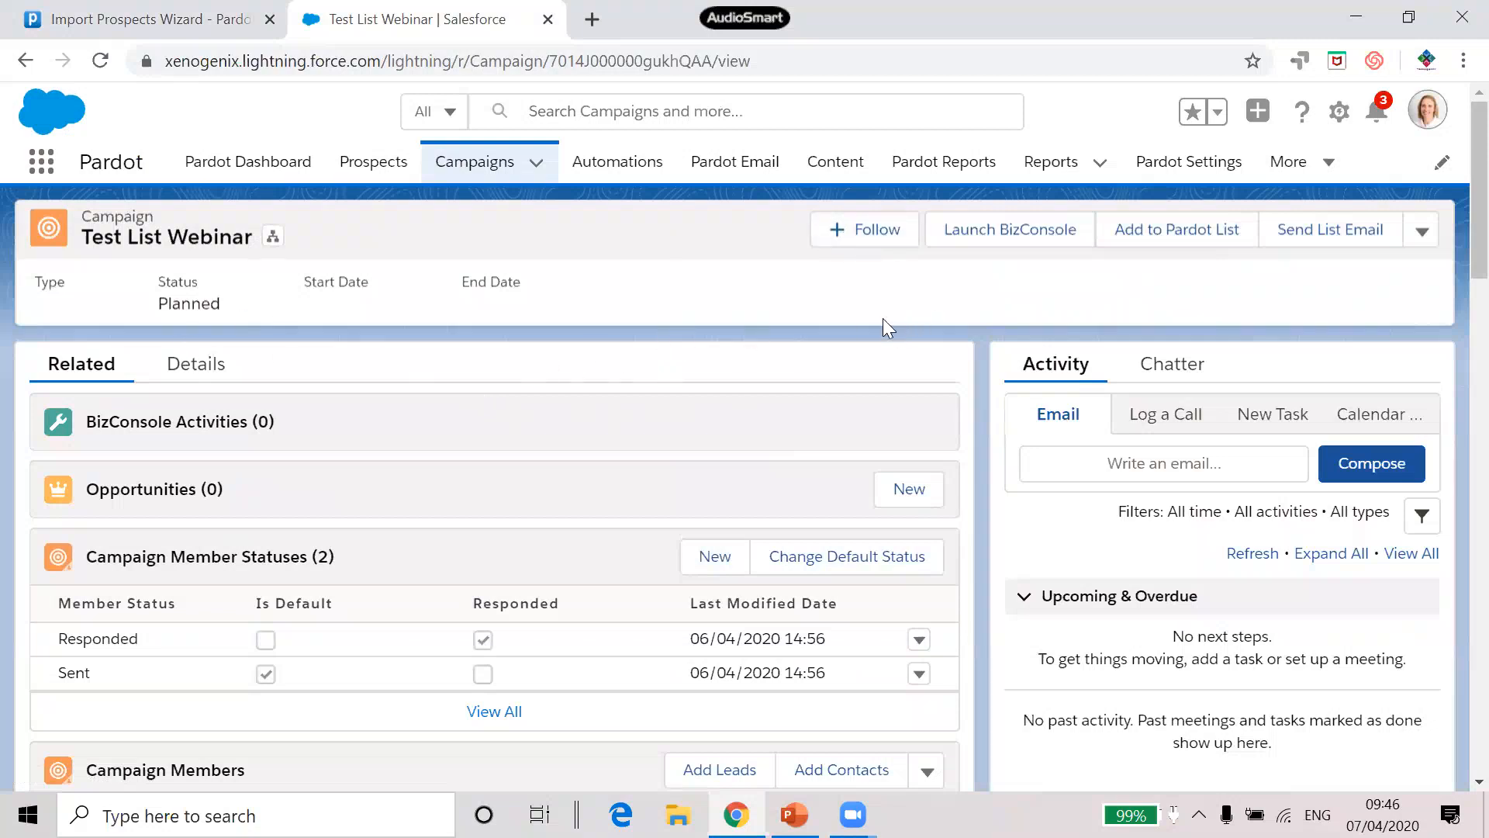
# Add Test List Webinar's campaign members to the existing Implementation list under the Pardot Events campaign
pyautogui.click(1170, 231)
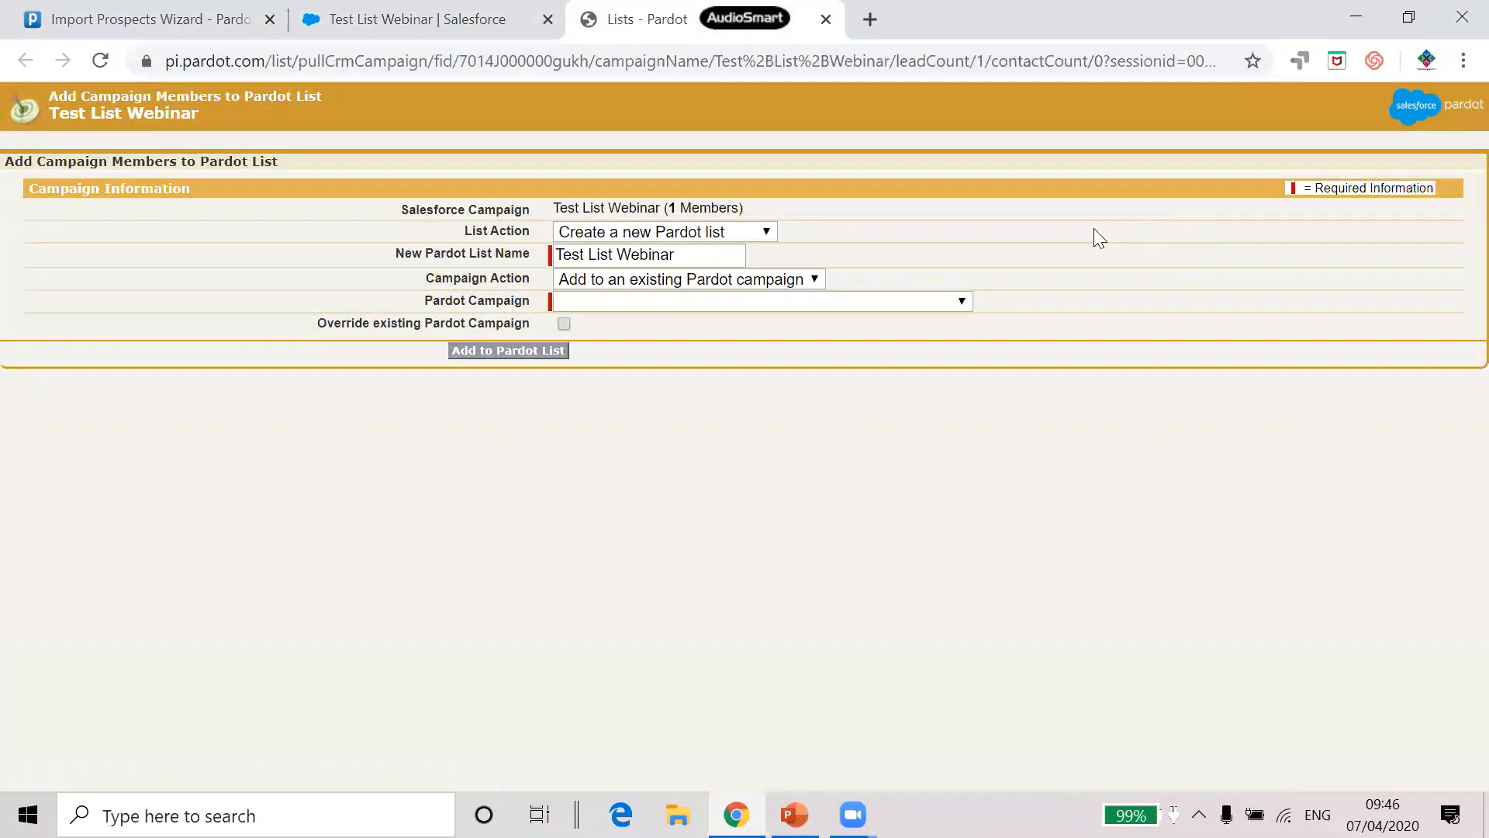
pyautogui.click(703, 231)
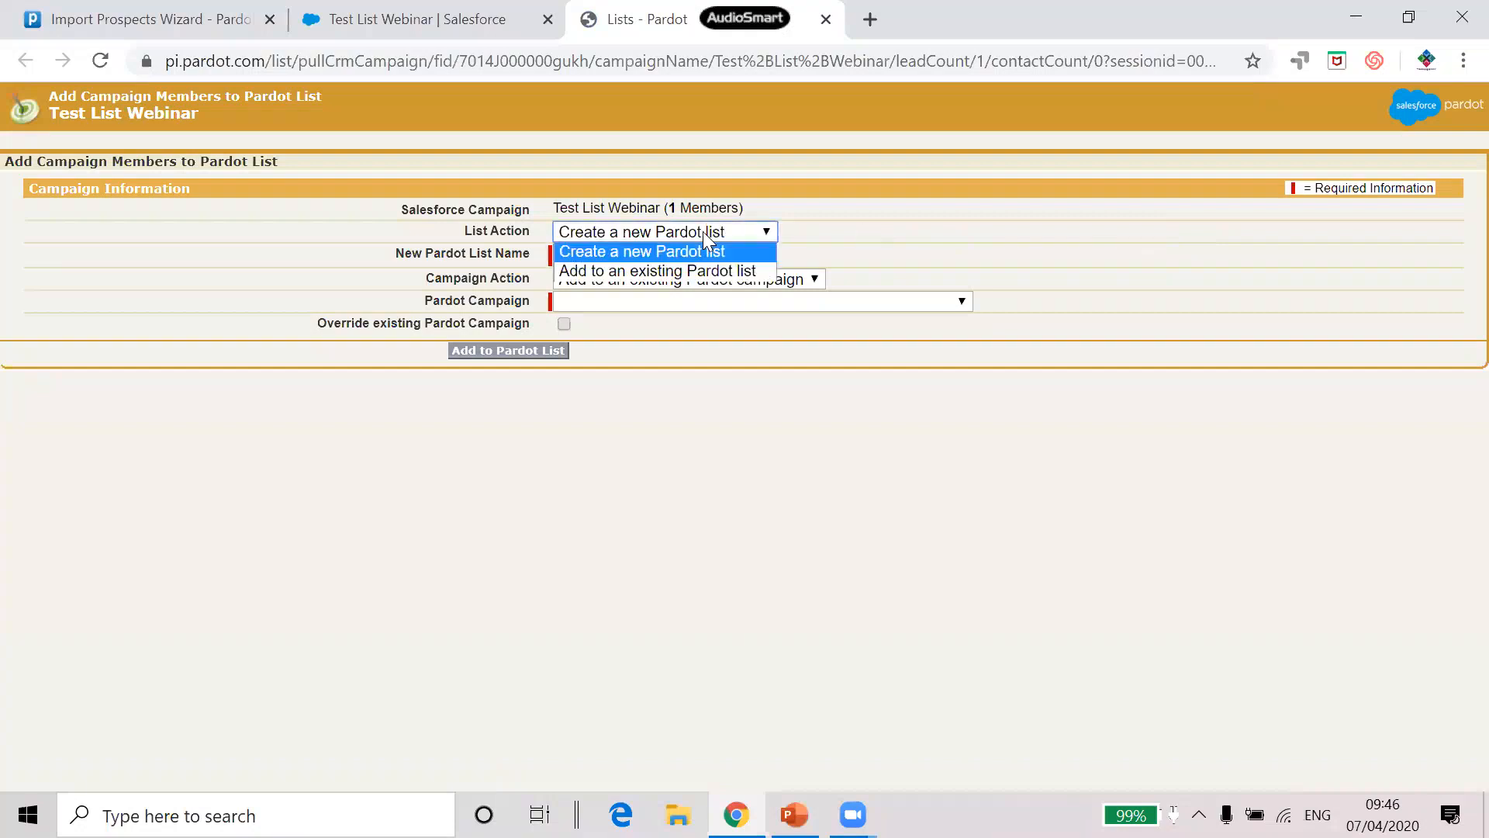
pyautogui.click(696, 271)
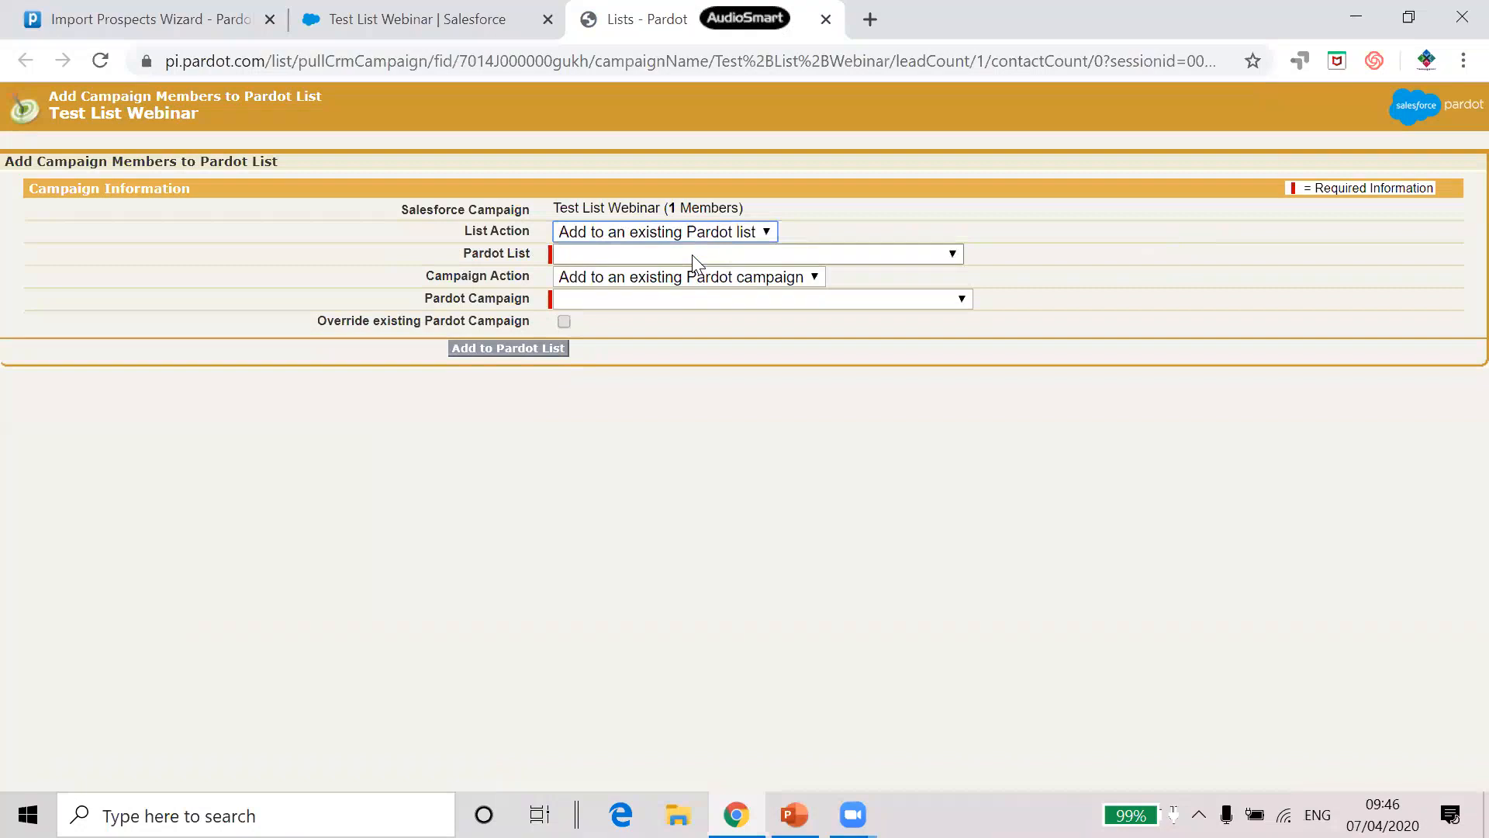
pyautogui.click(692, 254)
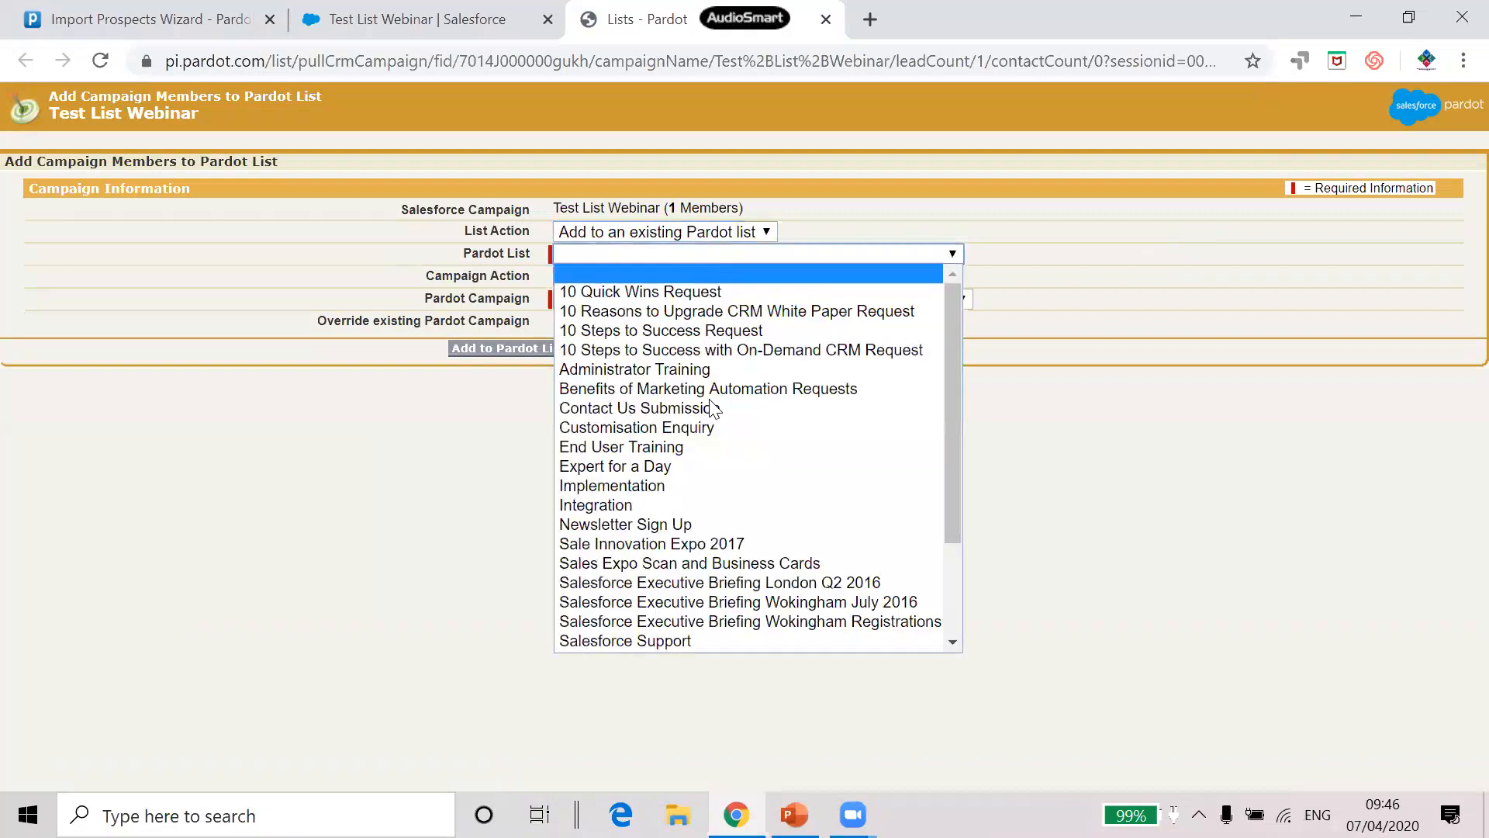
pyautogui.click(717, 487)
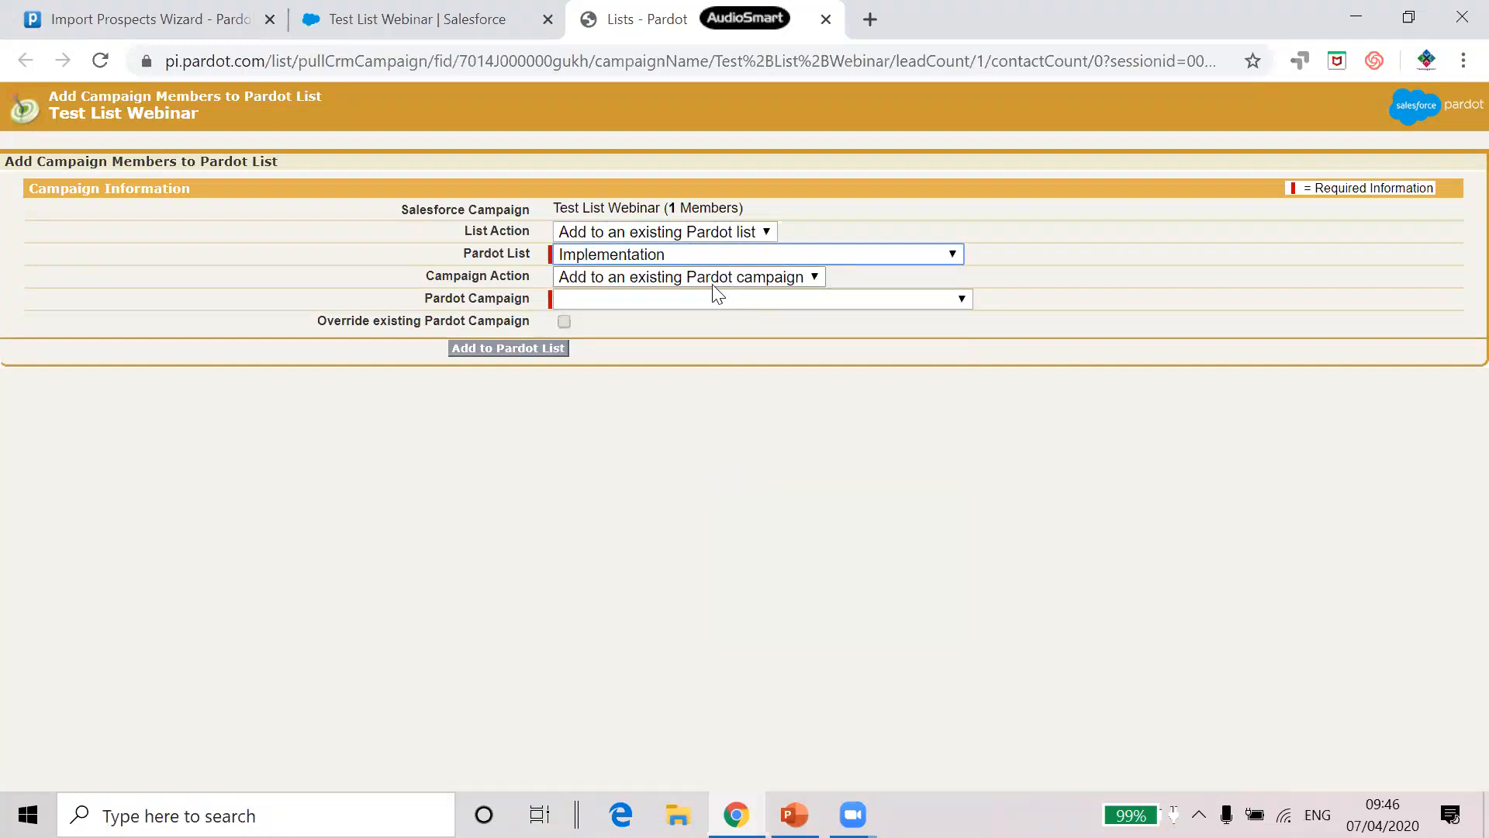
pyautogui.click(710, 298)
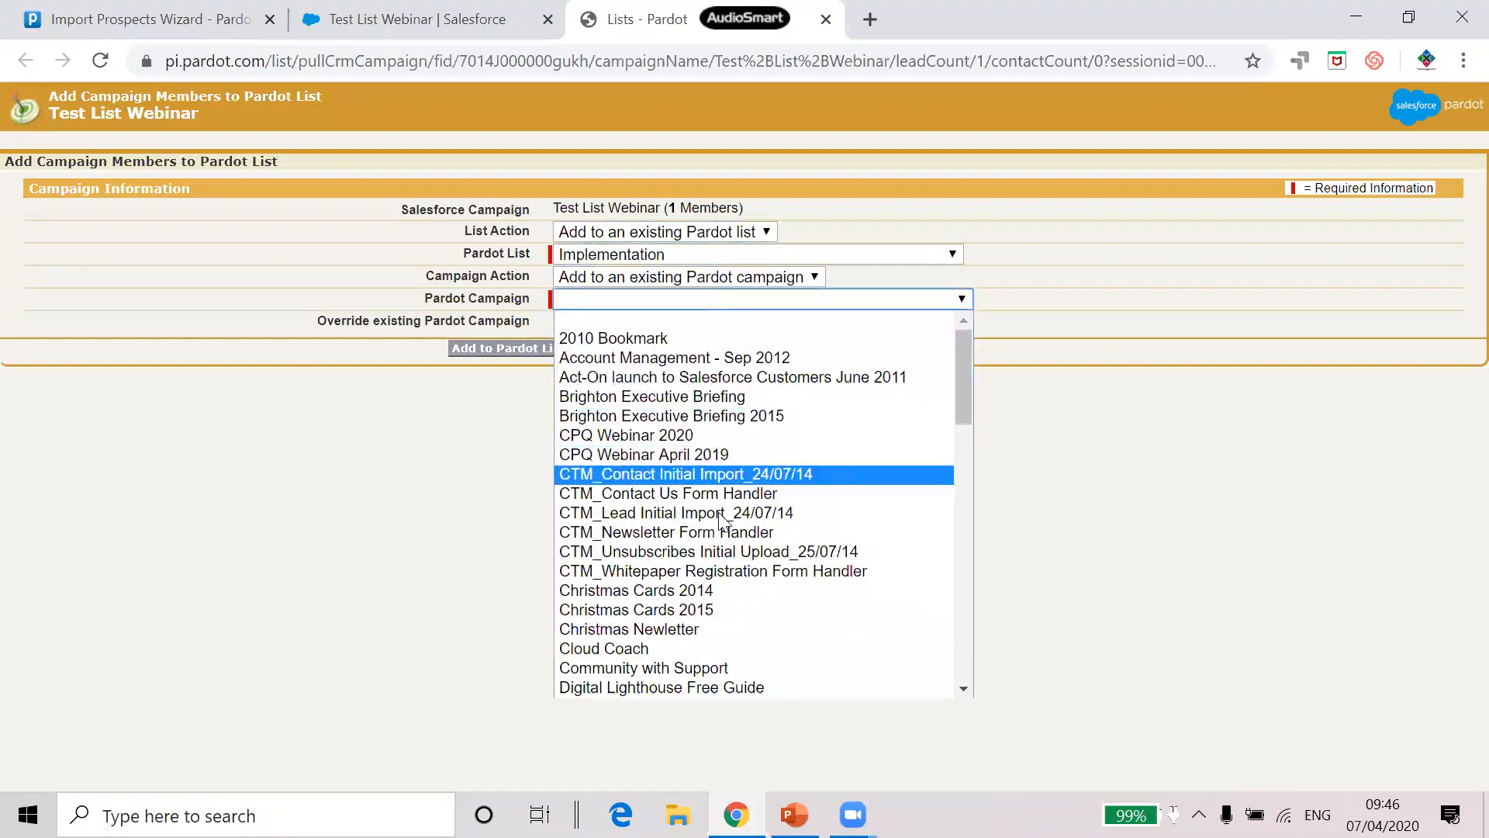
pyautogui.scroll(-10, 728, 535)
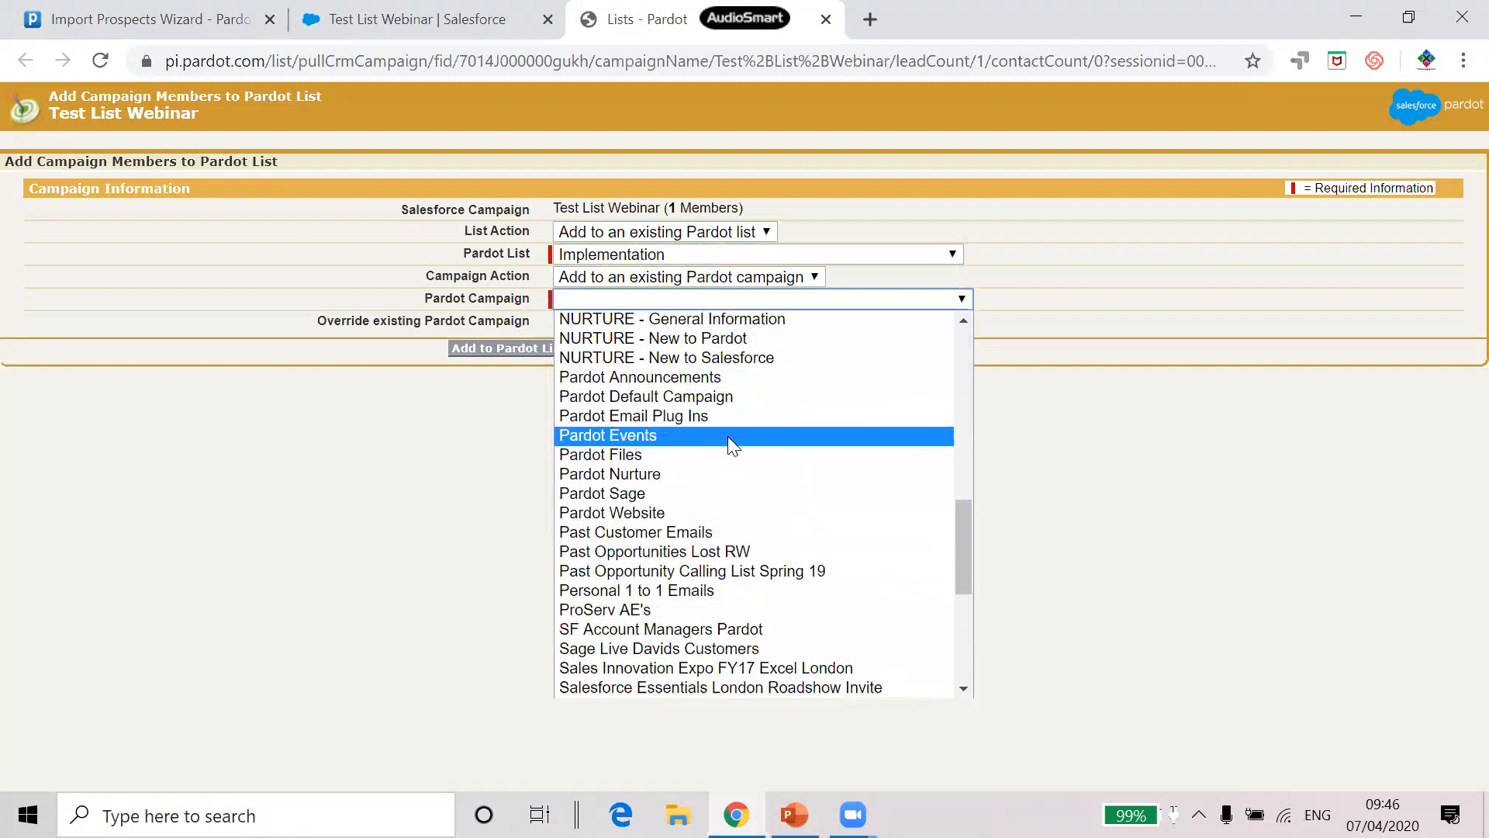
pyautogui.click(727, 435)
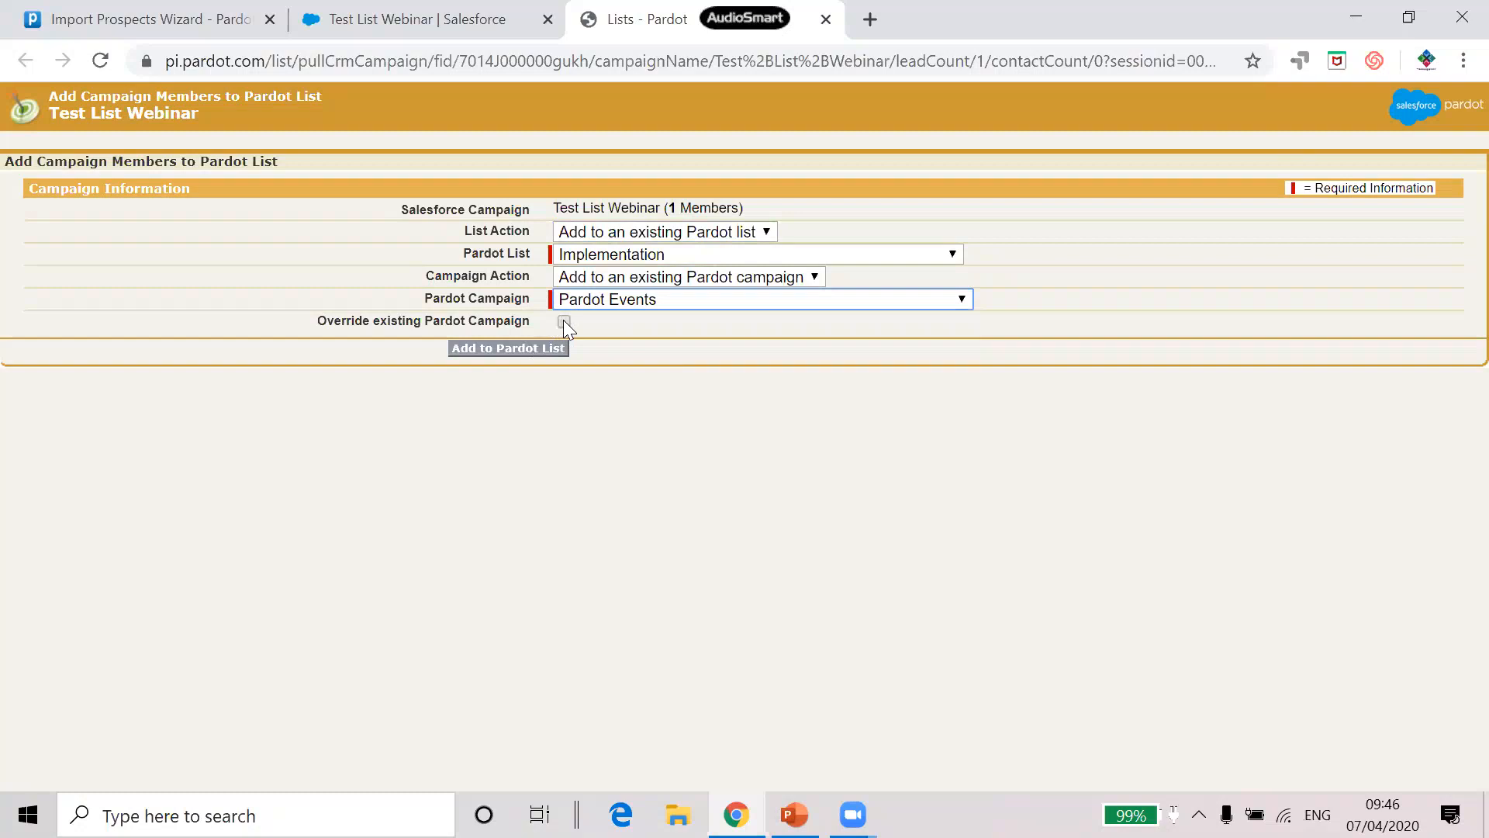
pyautogui.click(527, 355)
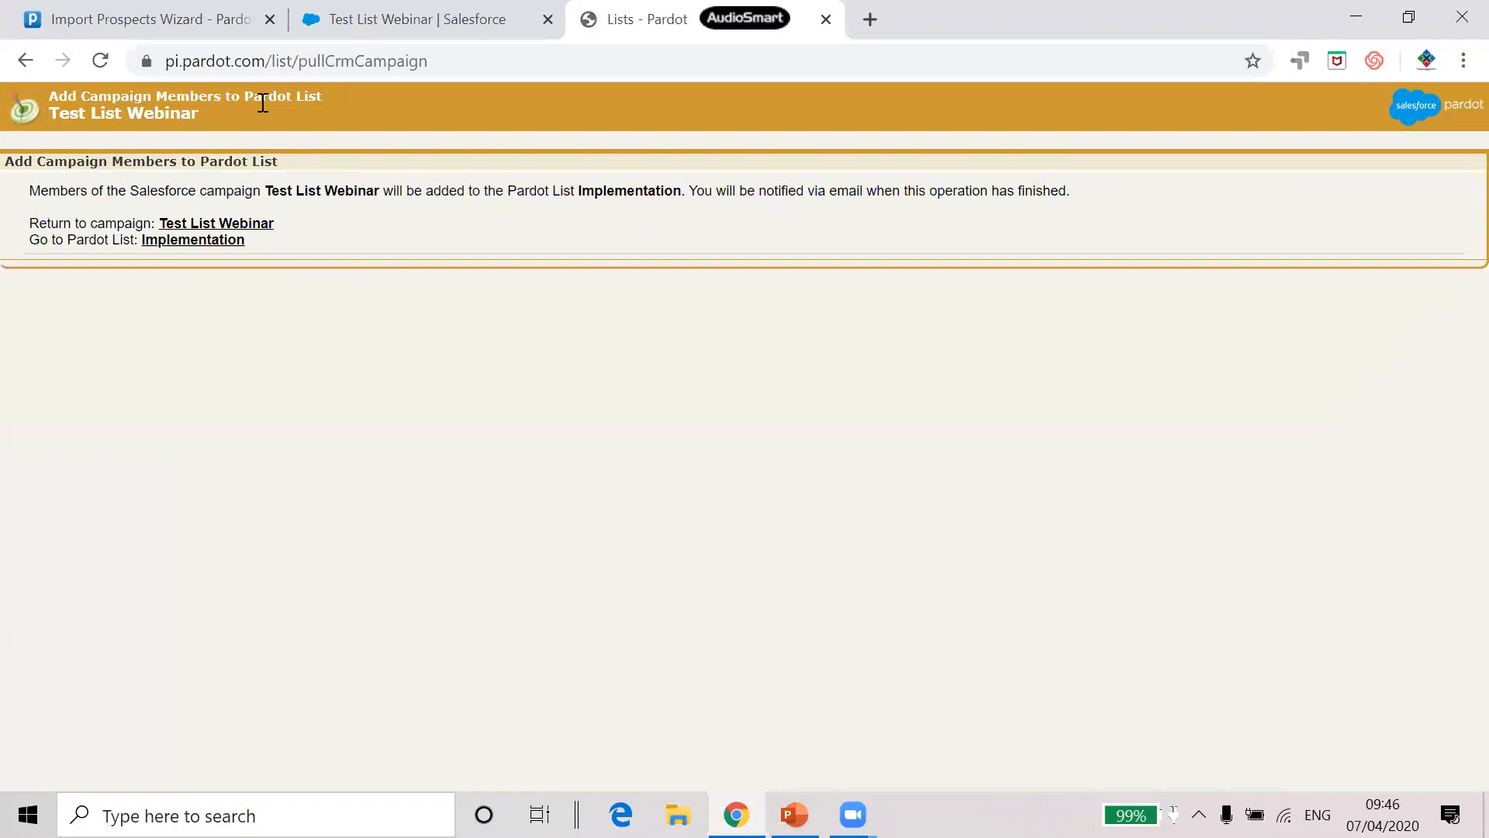
pyautogui.click(169, 20)
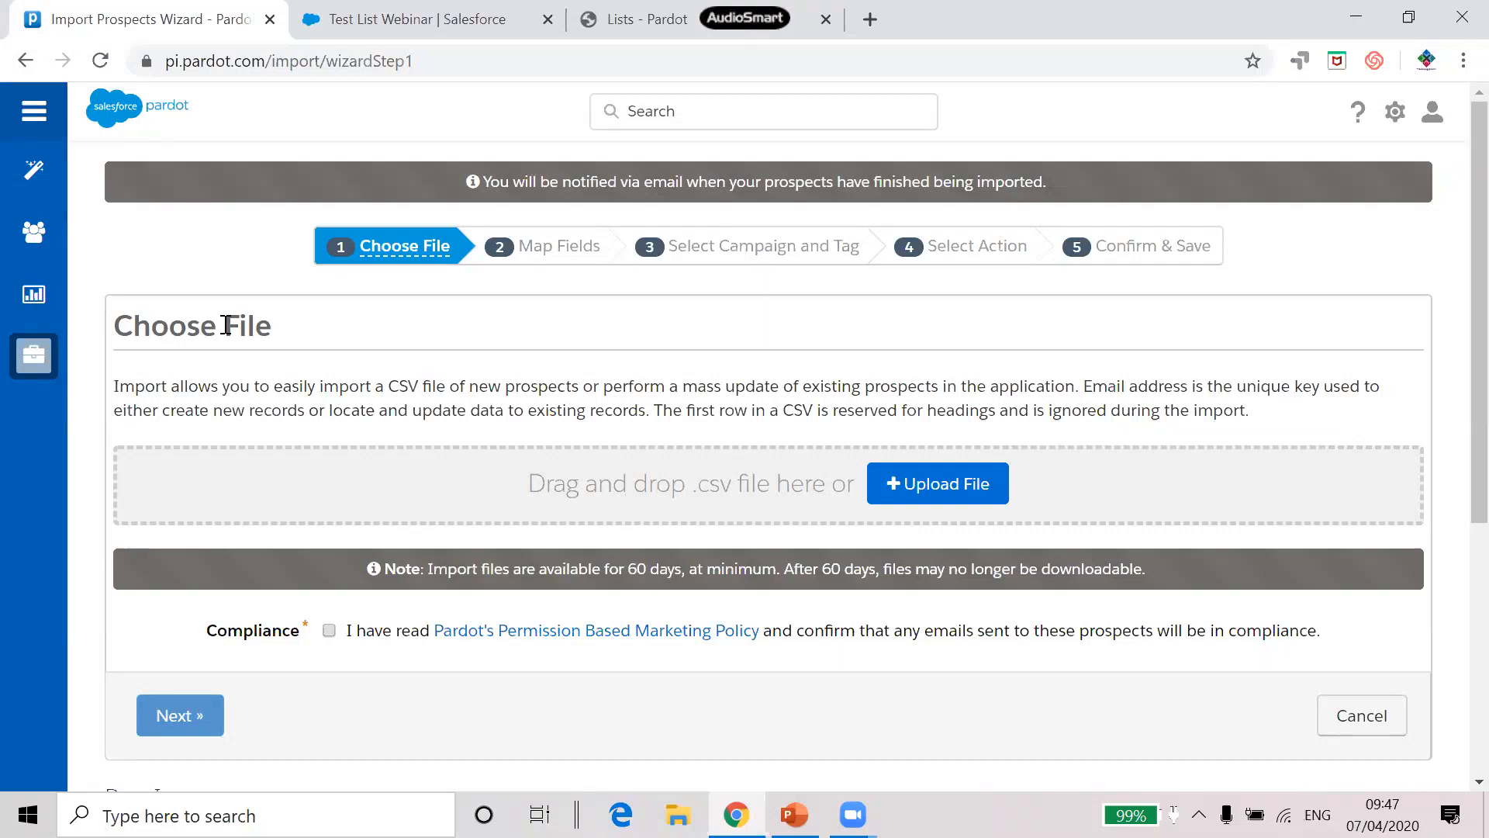
# Open the Pardot List training automation rule from Automation Rules for editing
pyautogui.moveTo(55, 171)
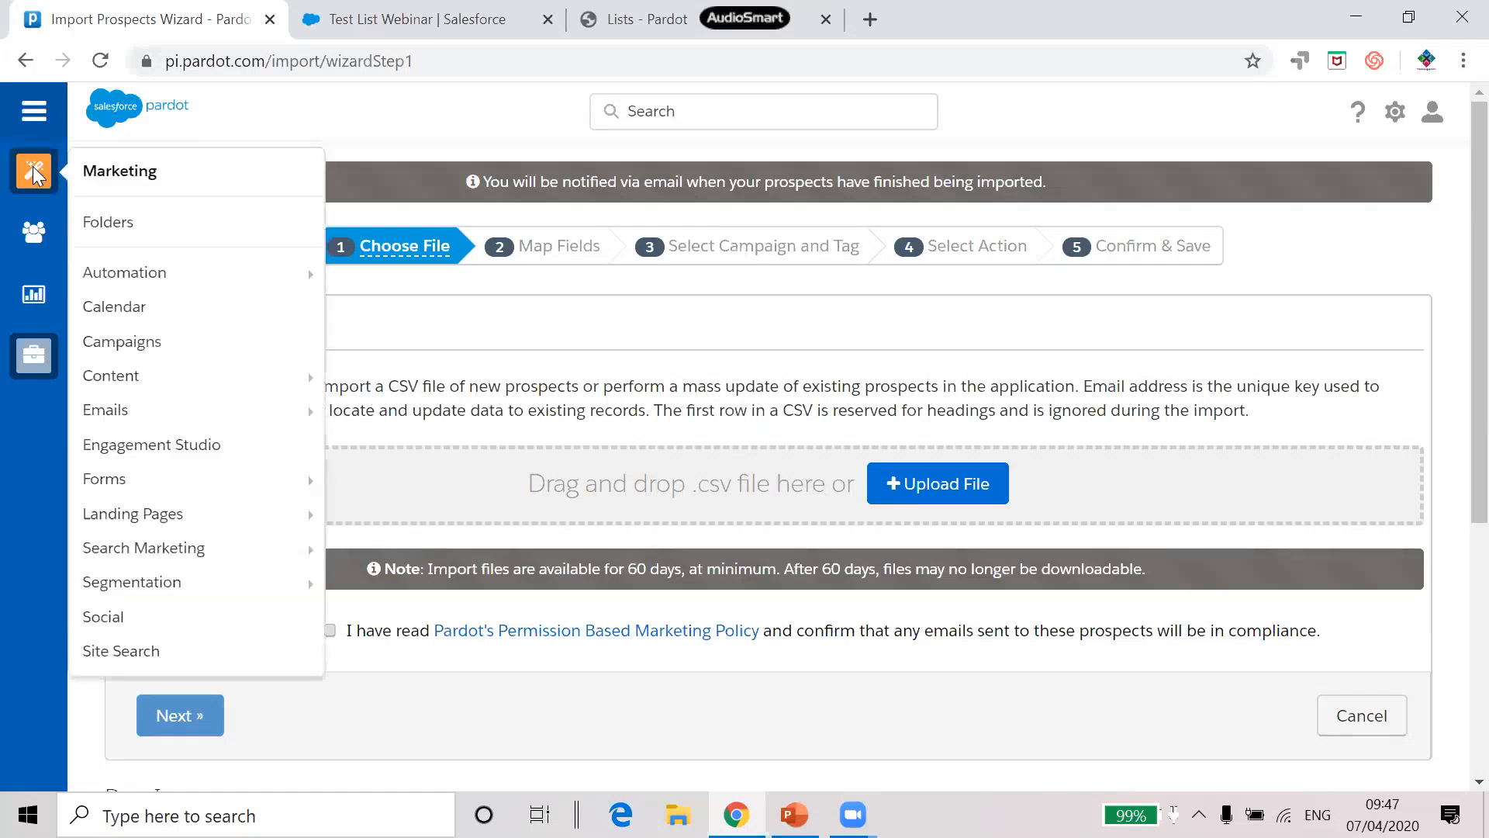
pyautogui.moveTo(143, 284)
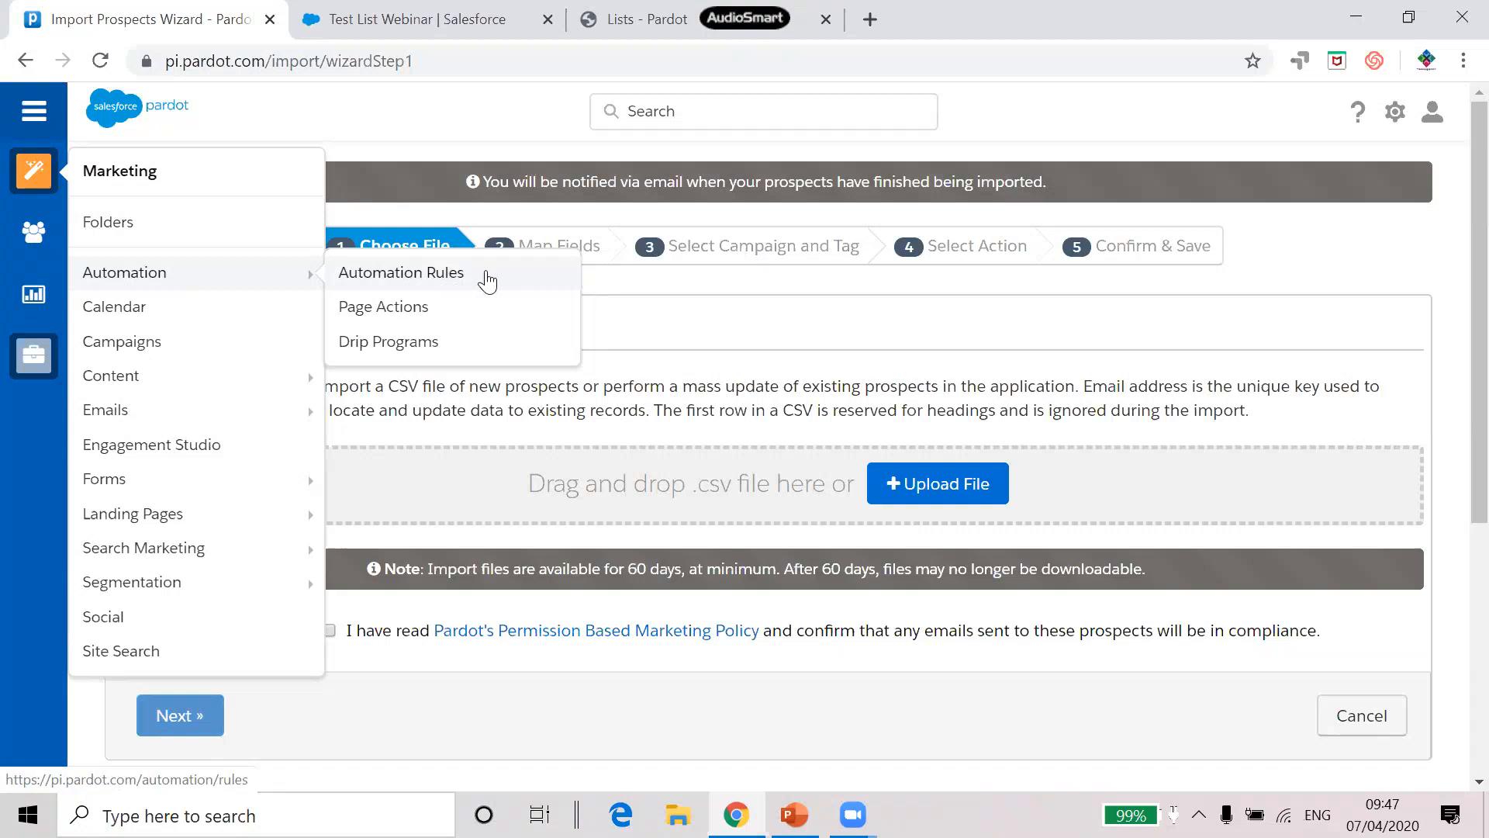
pyautogui.click(454, 284)
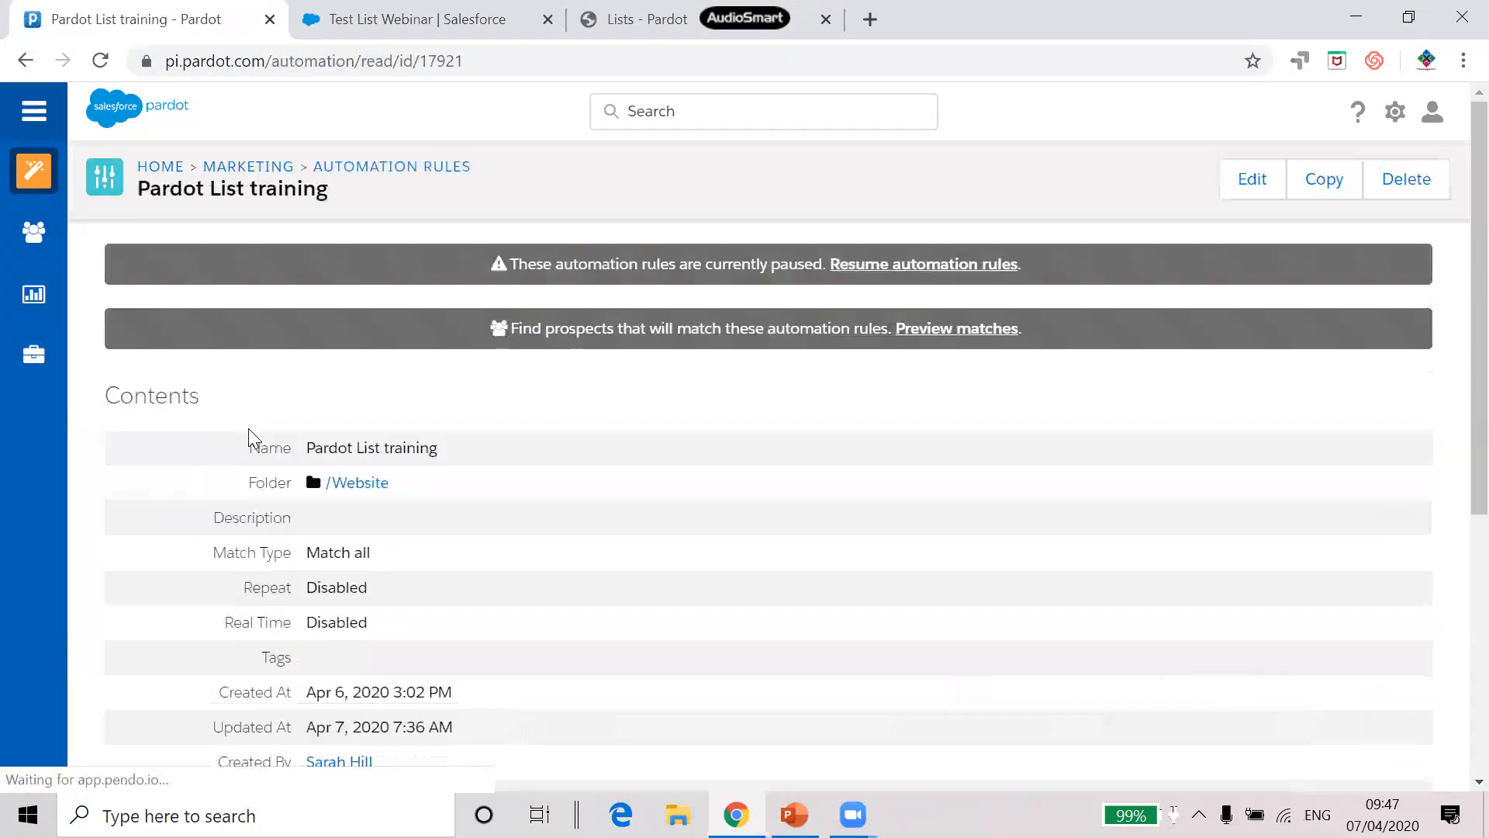
pyautogui.click(1237, 194)
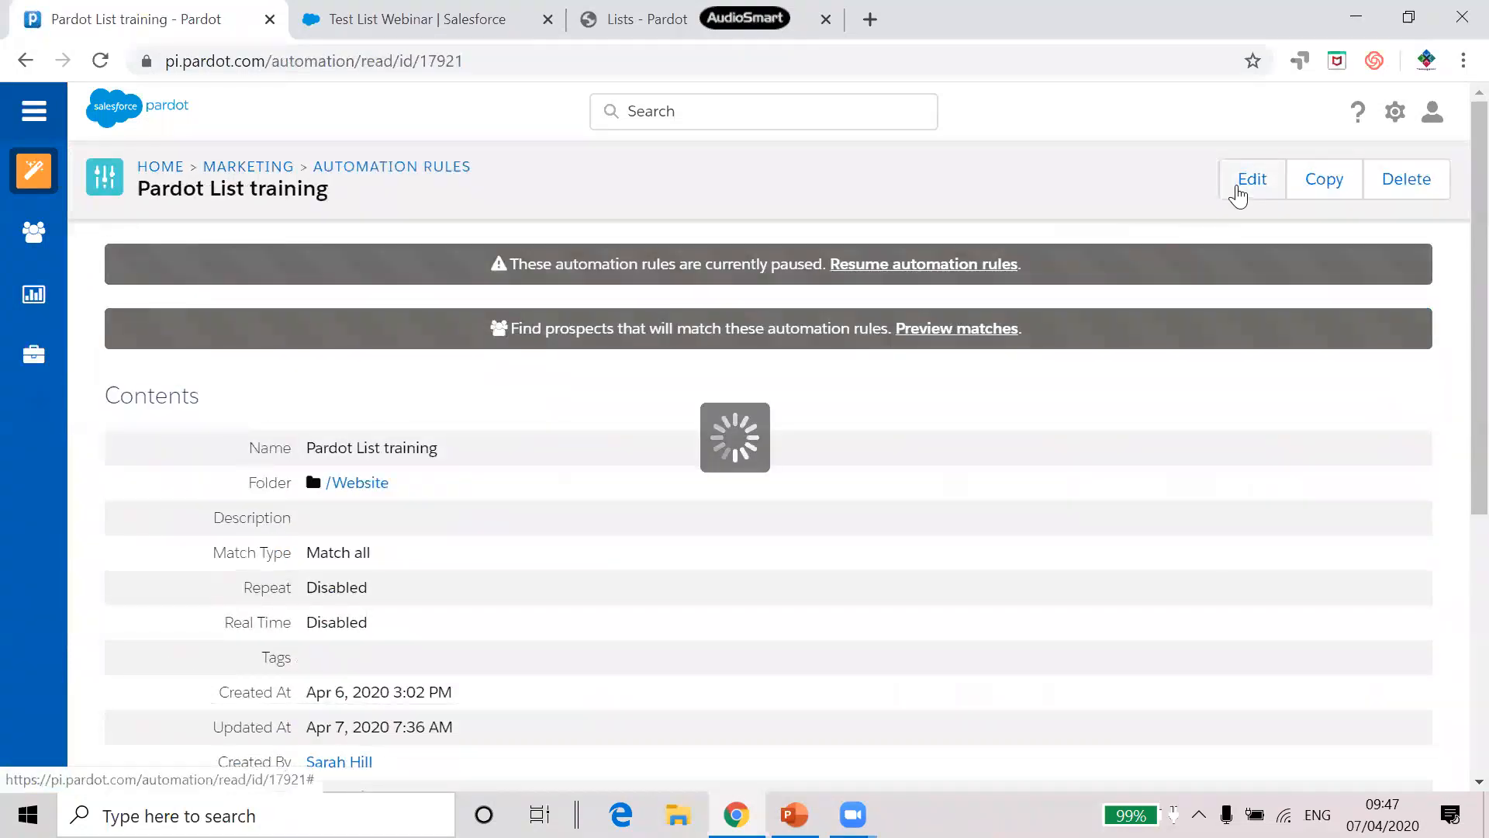
# Save the Pardot List training automation rule unchanged, keeping its Company contains xenogenix criterion
pyautogui.scroll(-2, 523, 417)
pyautogui.scroll(-9, 522, 418)
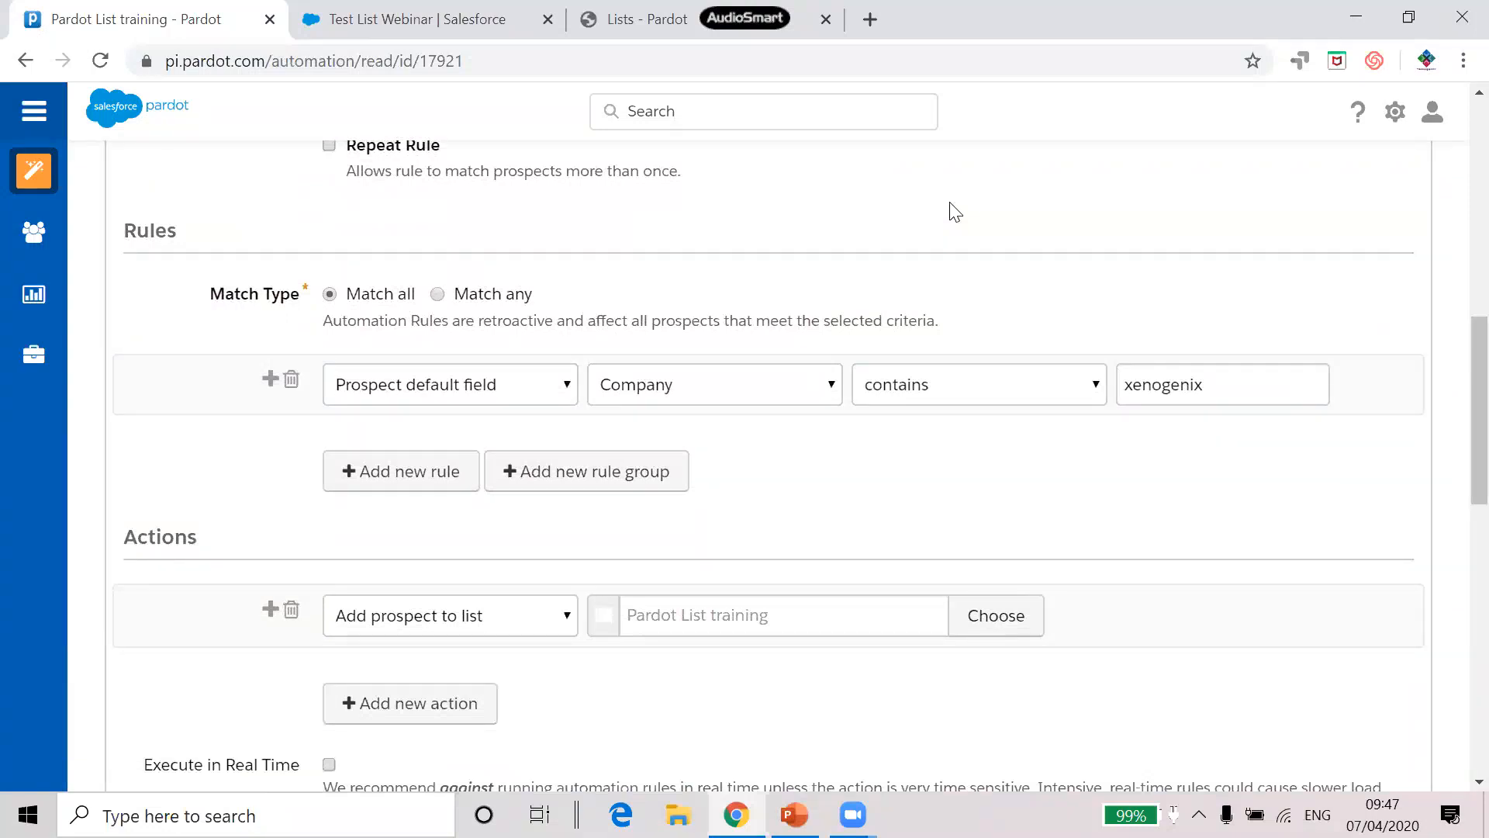
pyautogui.click(460, 388)
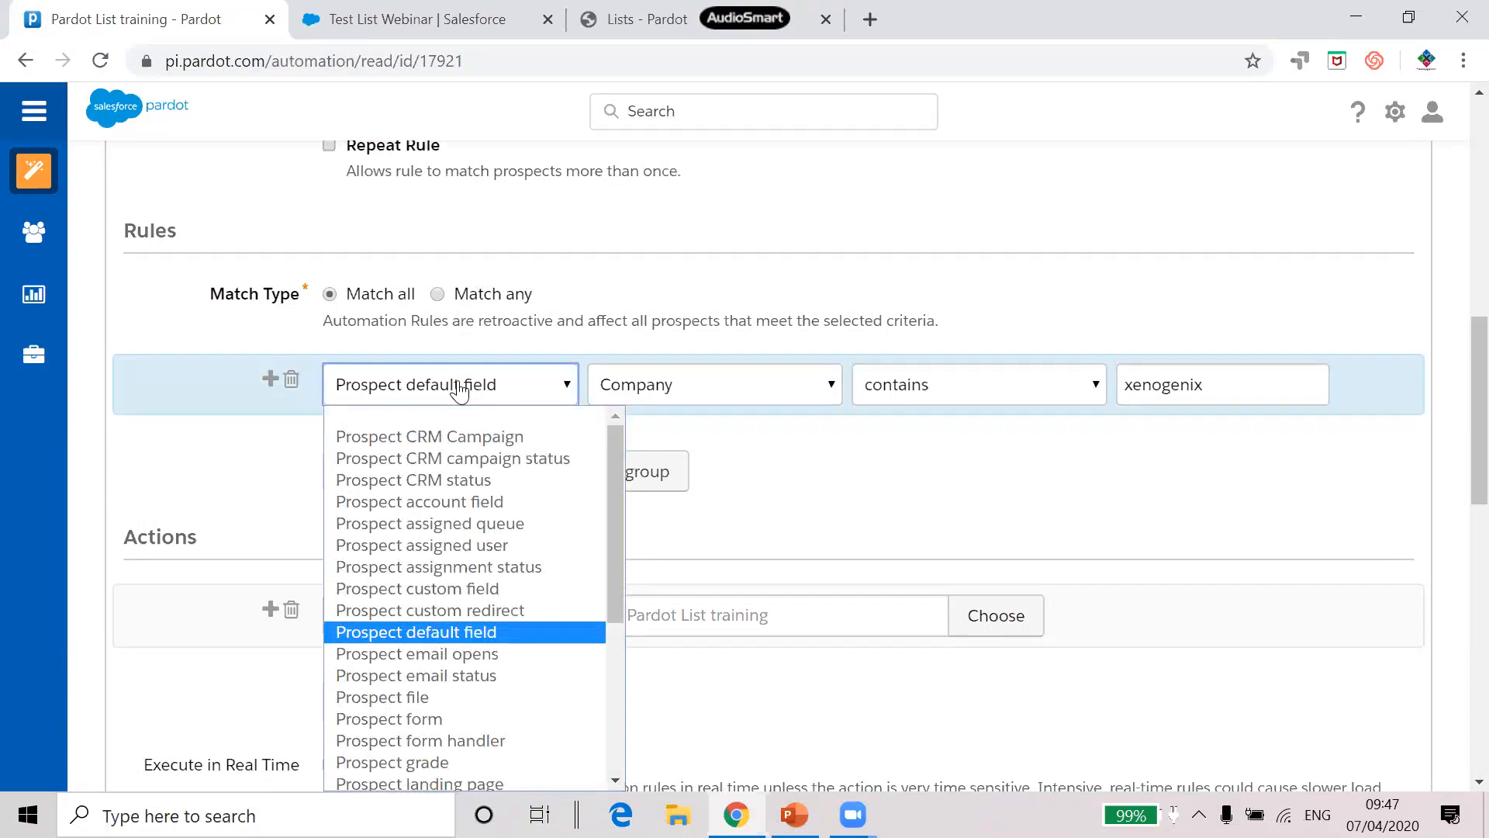
pyautogui.click(458, 390)
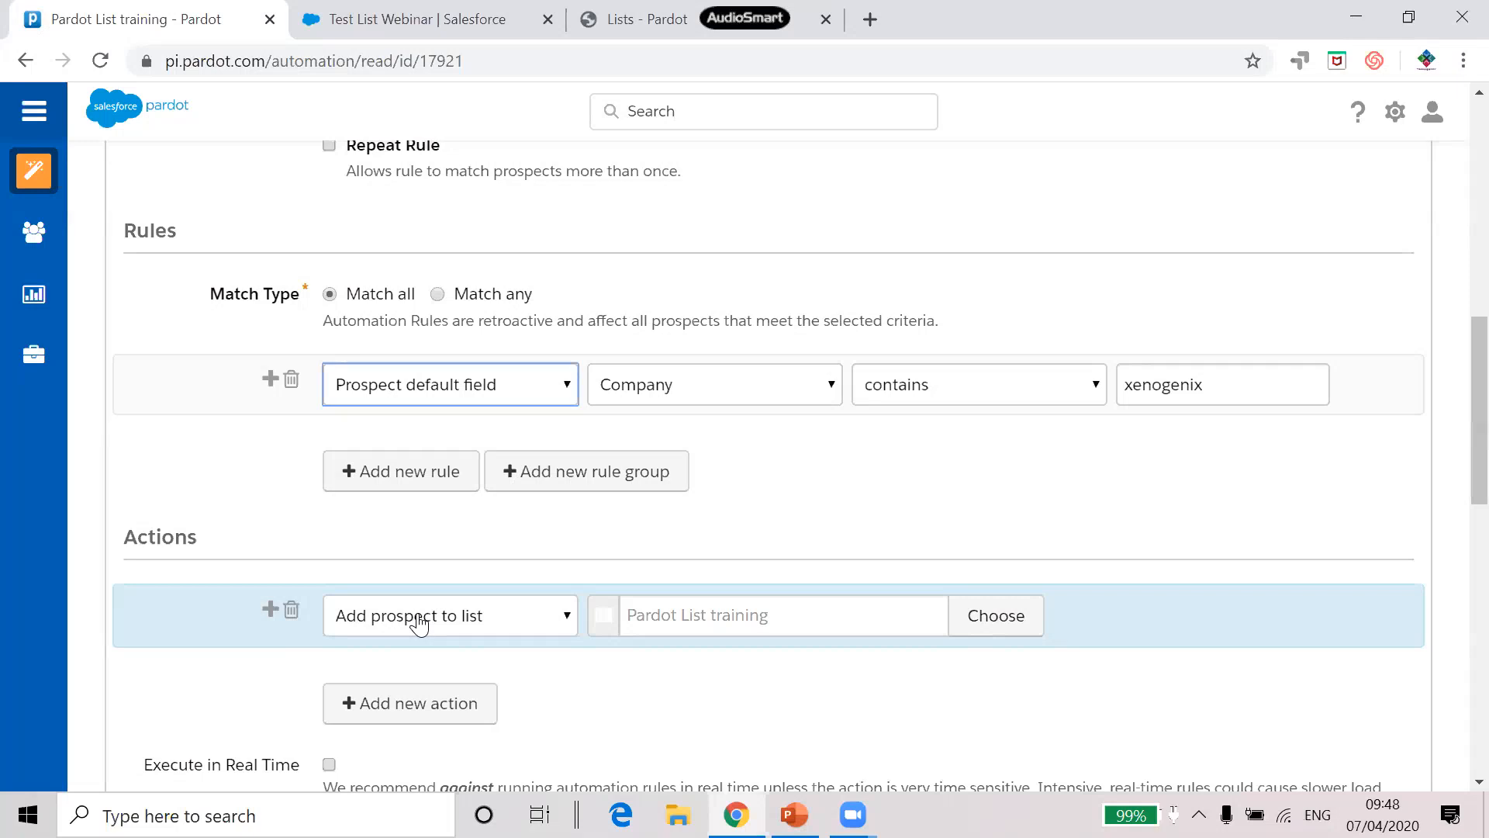
pyautogui.scroll(-3, 408, 618)
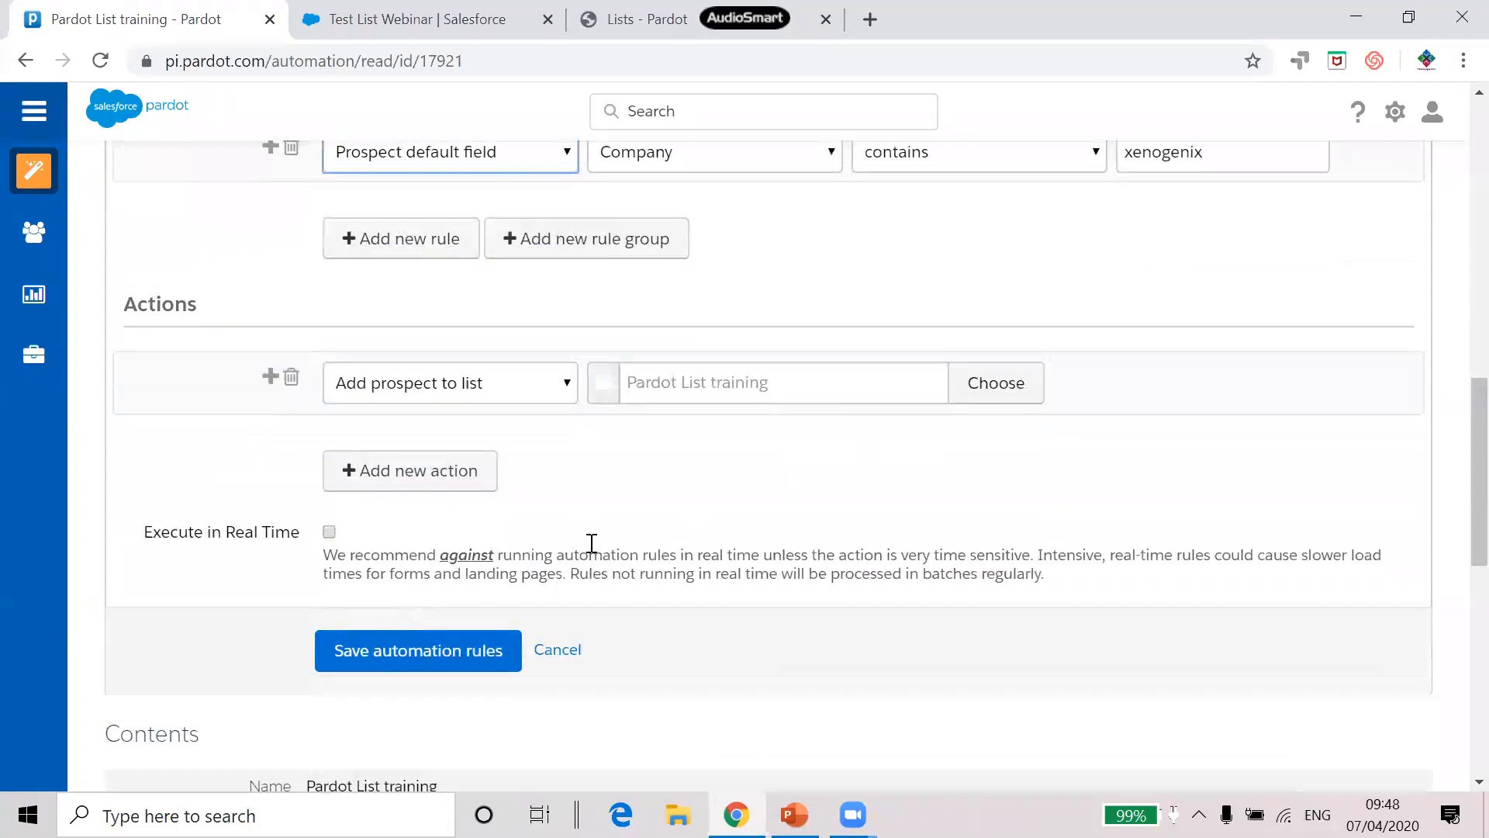
pyautogui.click(435, 661)
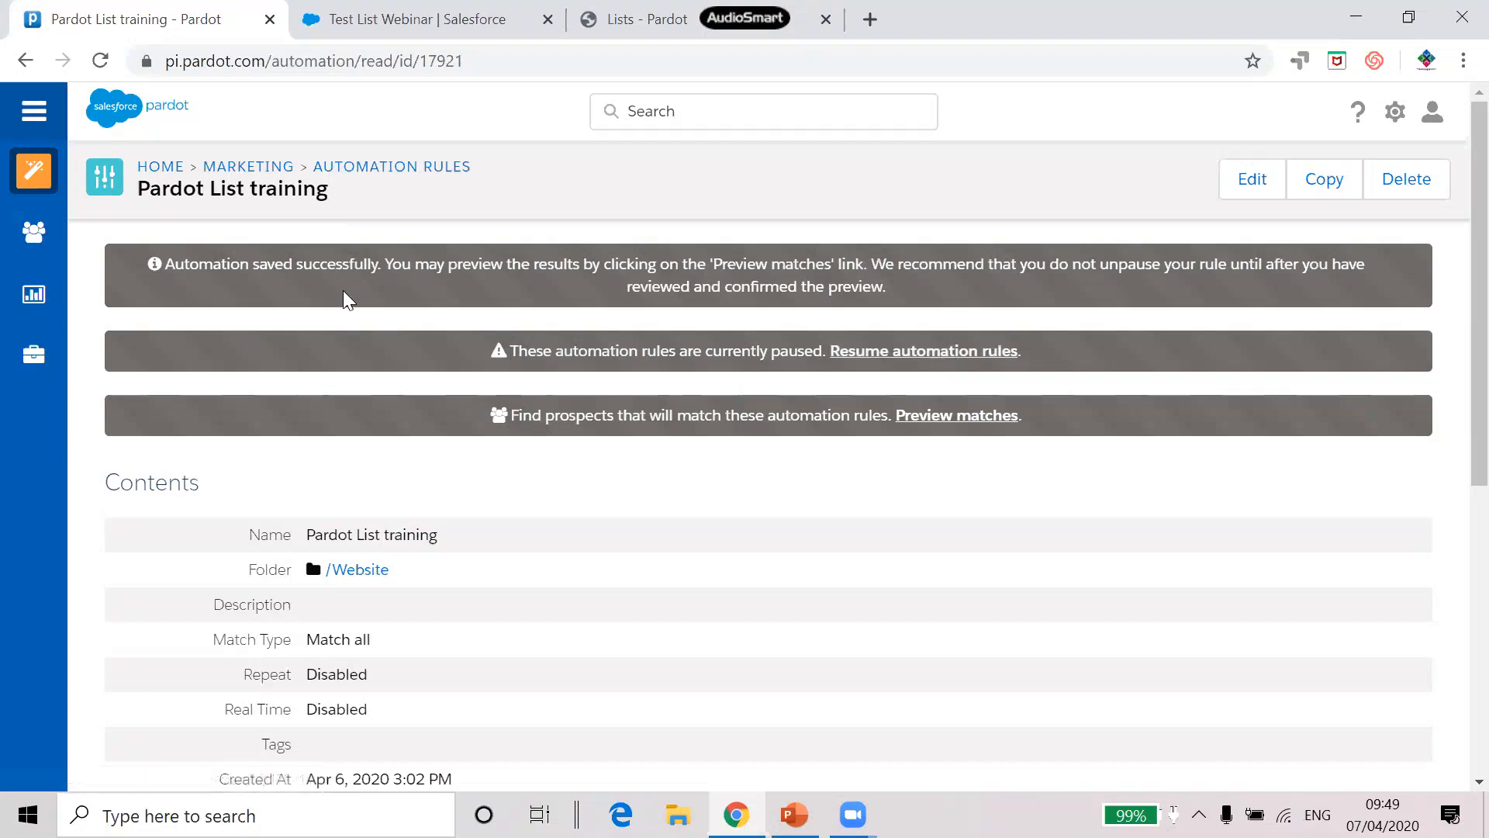
pyautogui.moveTo(35, 183)
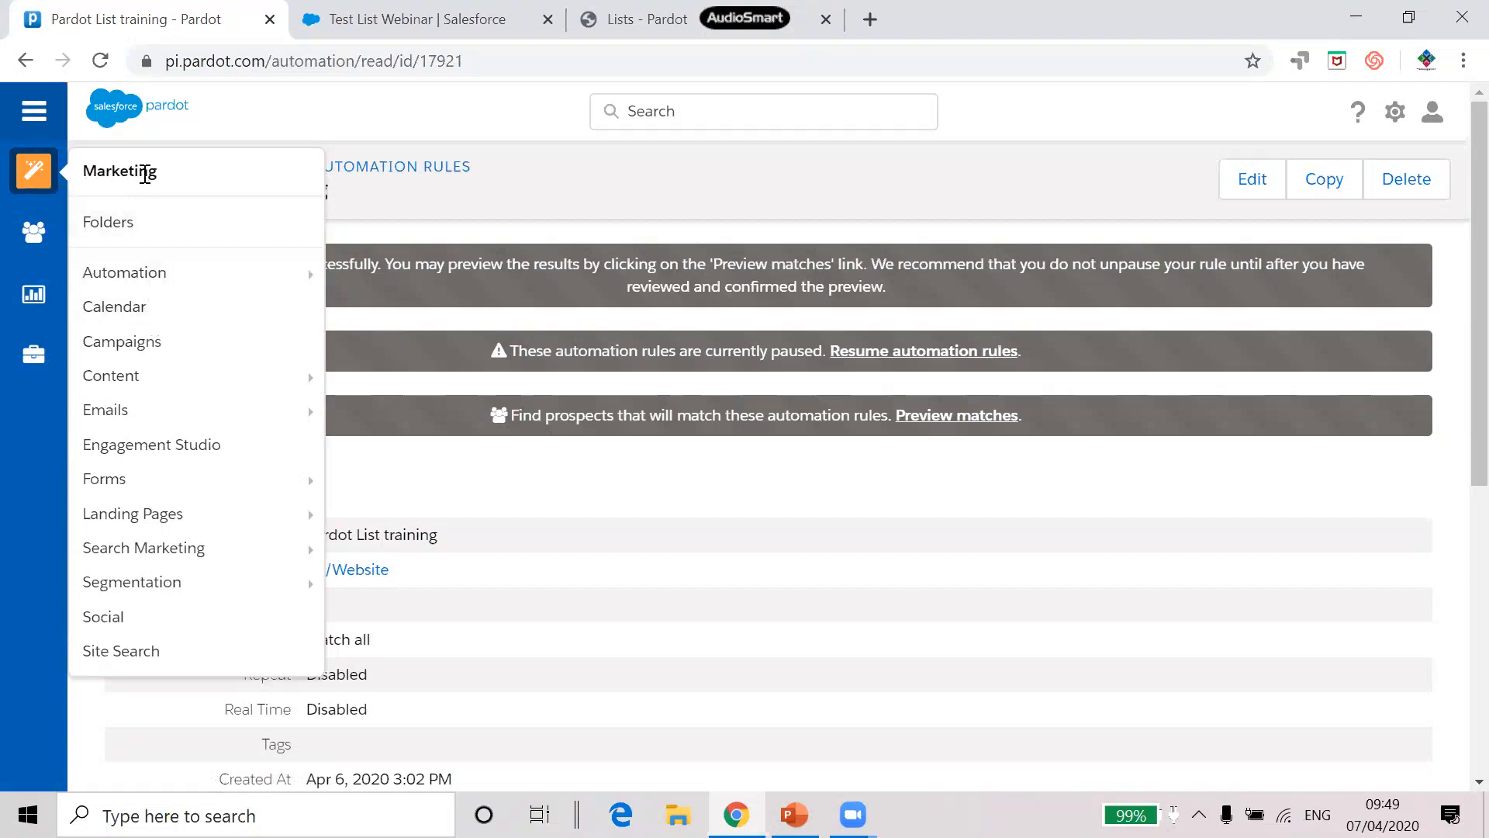
# Open the Pardot List training Demo segmentation from Segmentation Rules
pyautogui.moveTo(138, 591)
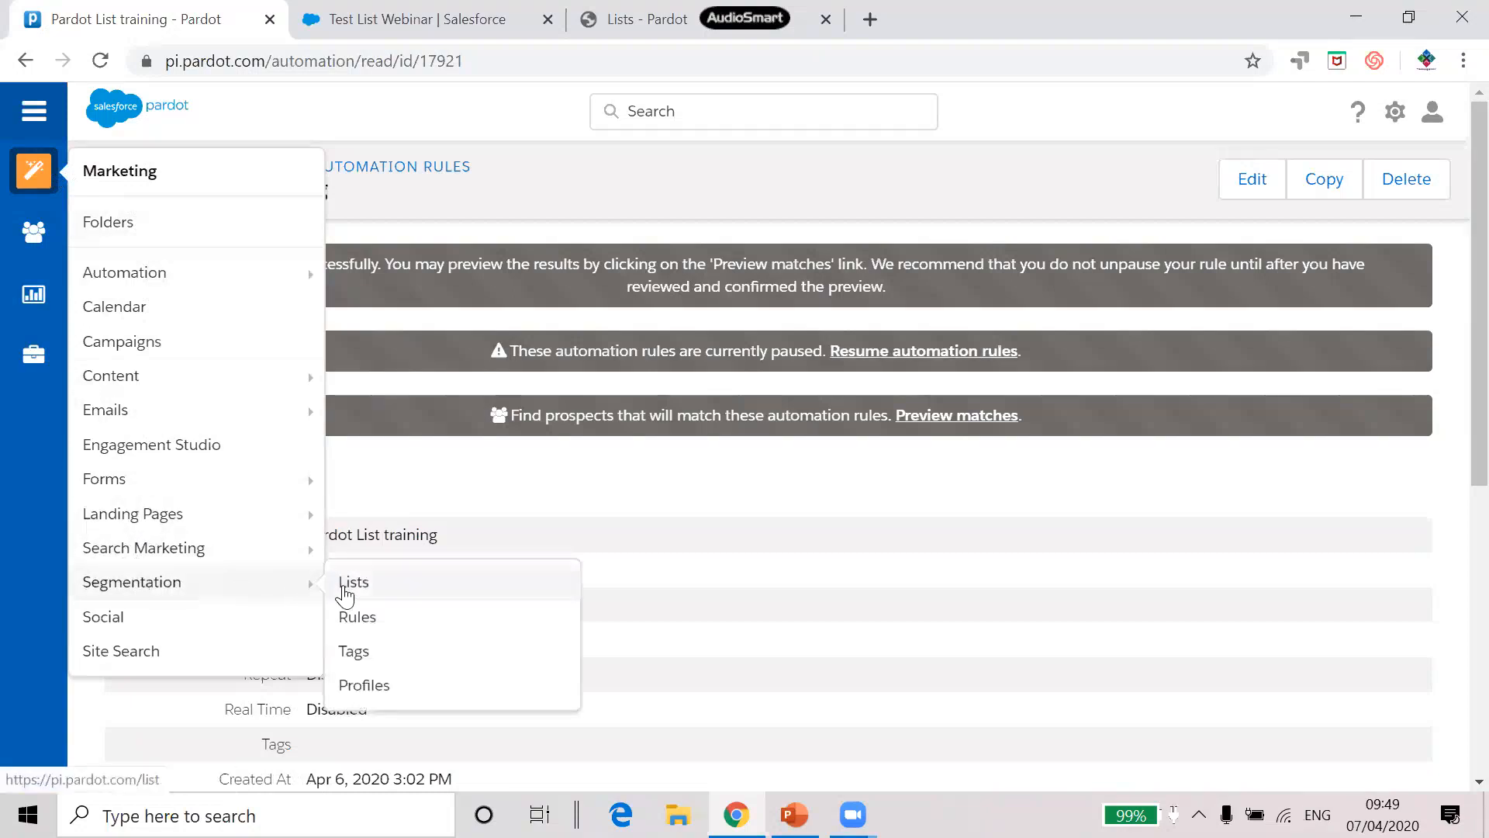
pyautogui.click(363, 622)
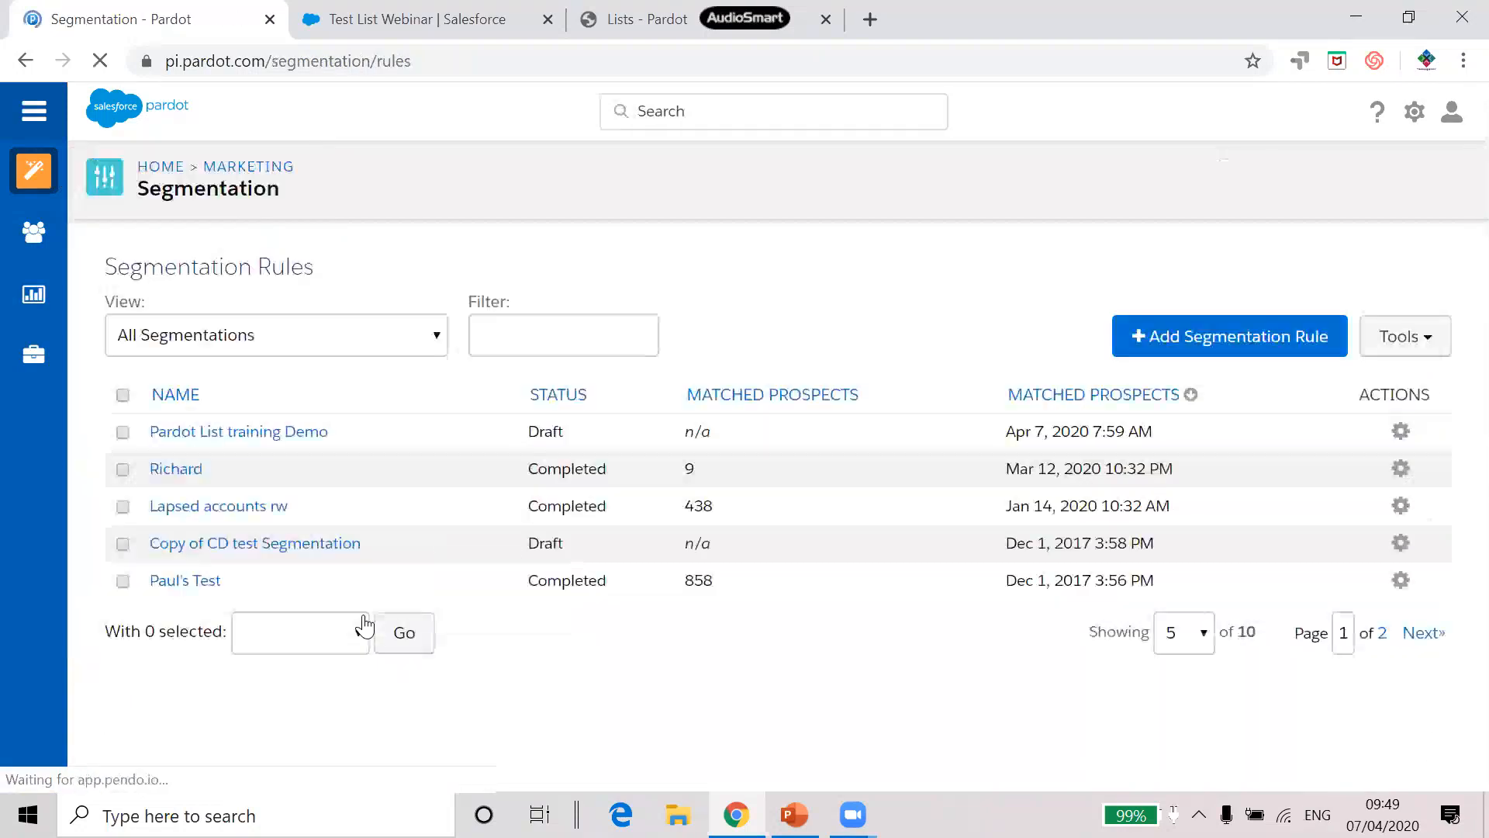
pyautogui.click(270, 436)
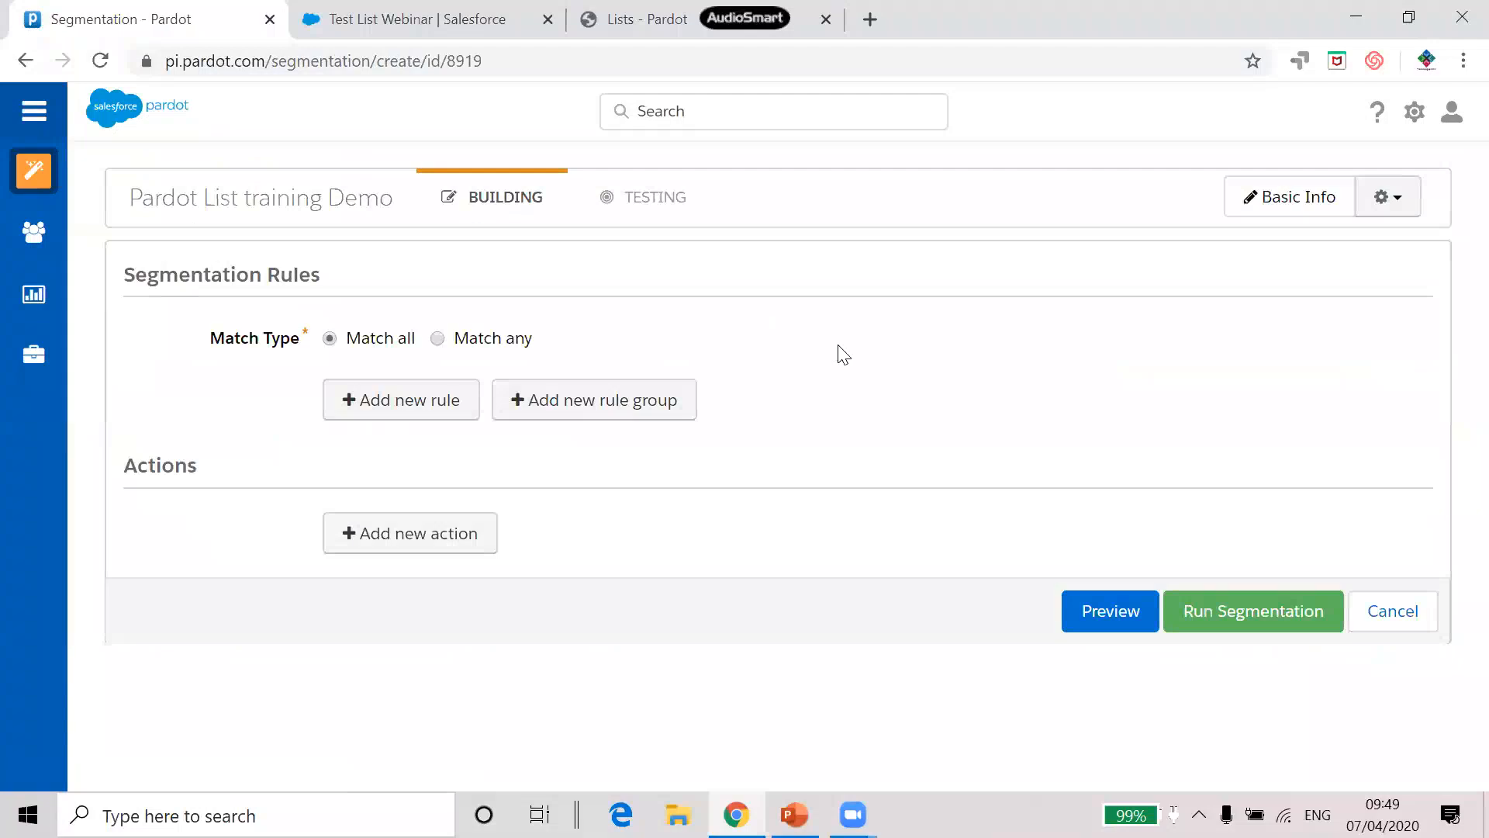
# Add a Prospect default field rule matching First Name contains a specific first name
pyautogui.click(394, 411)
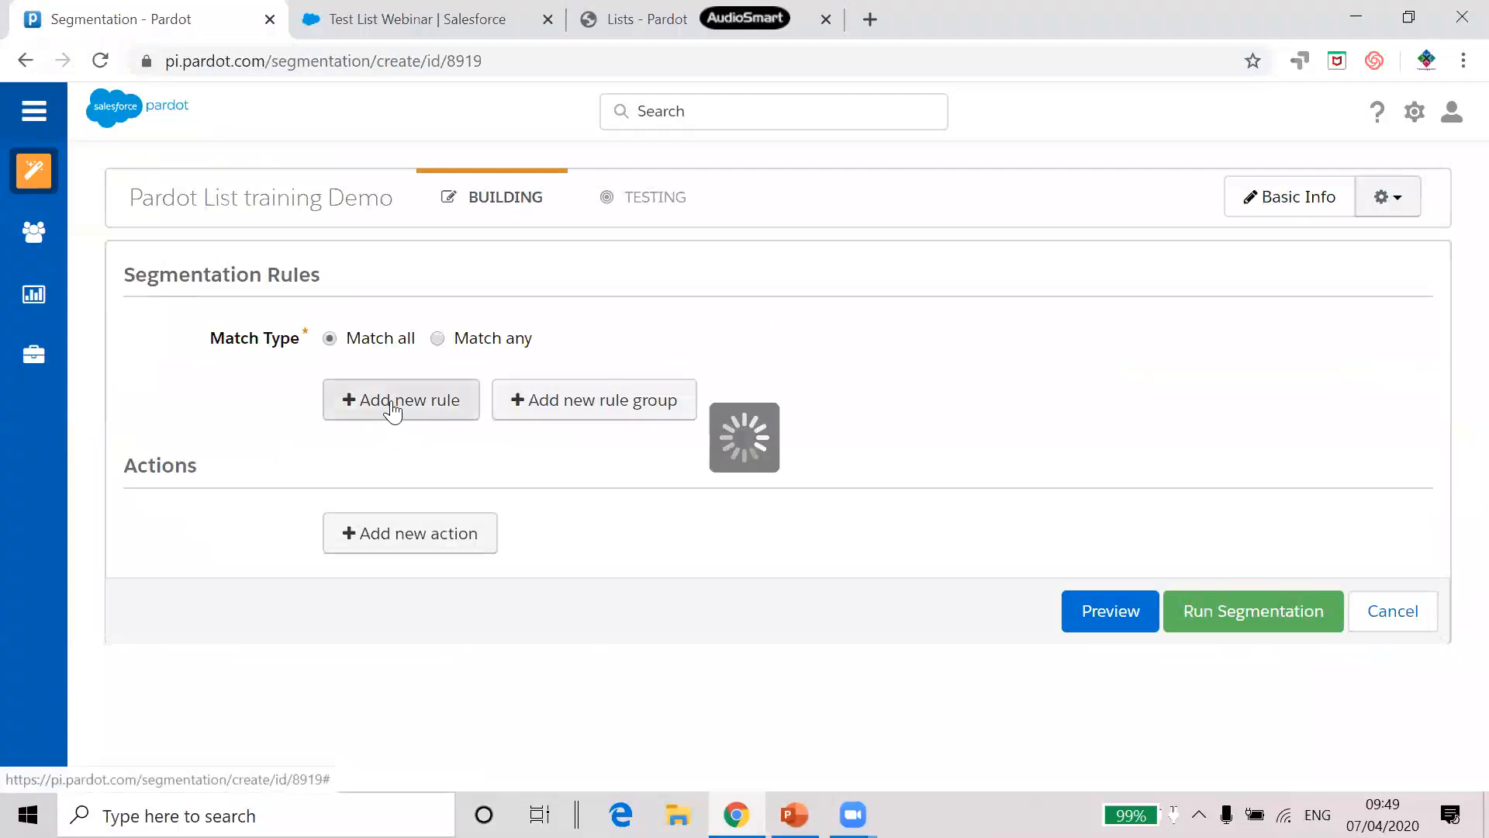
pyautogui.click(434, 414)
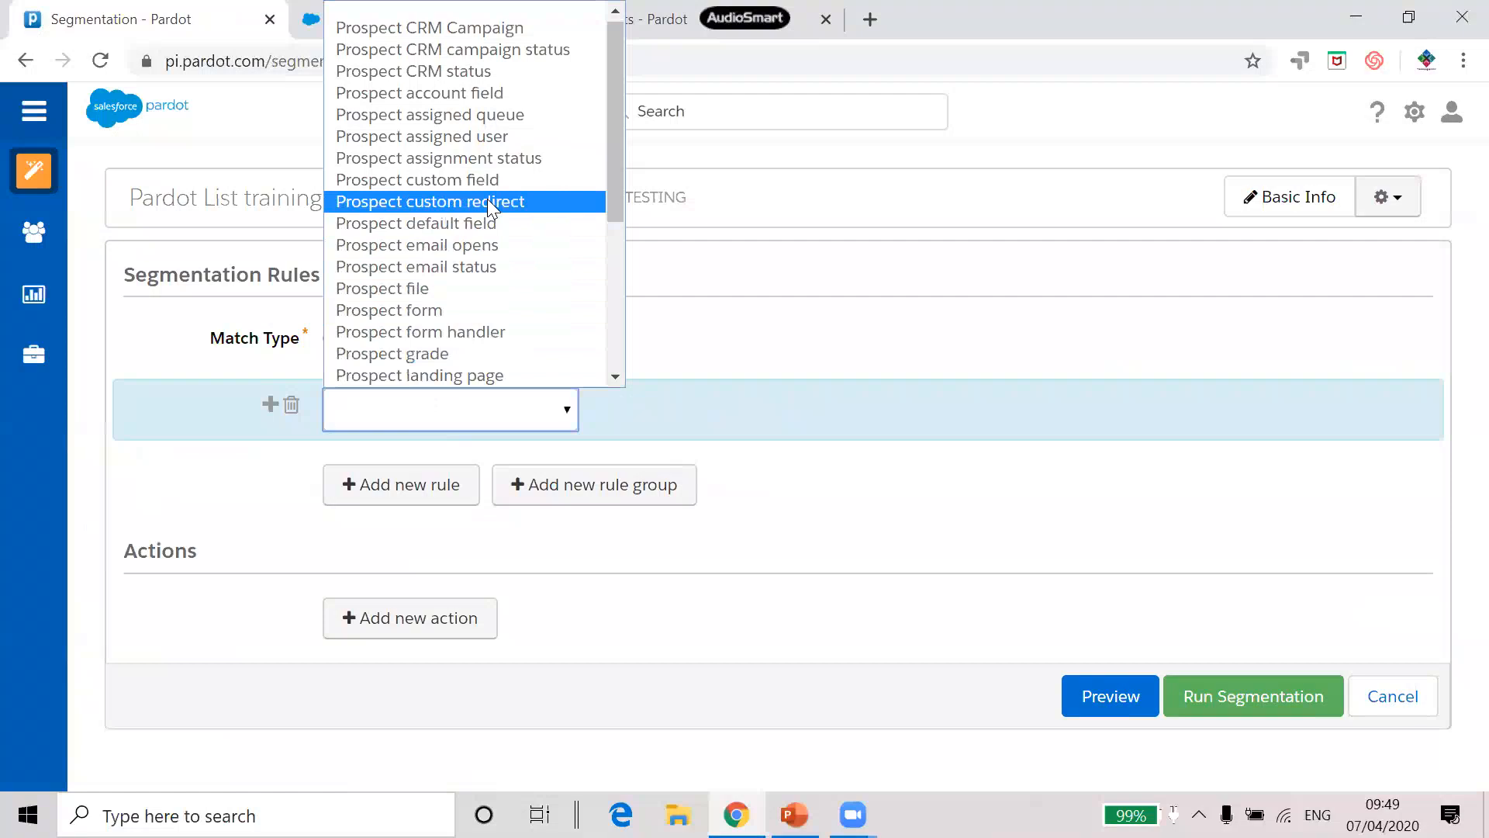
pyautogui.click(490, 223)
pyautogui.click(656, 410)
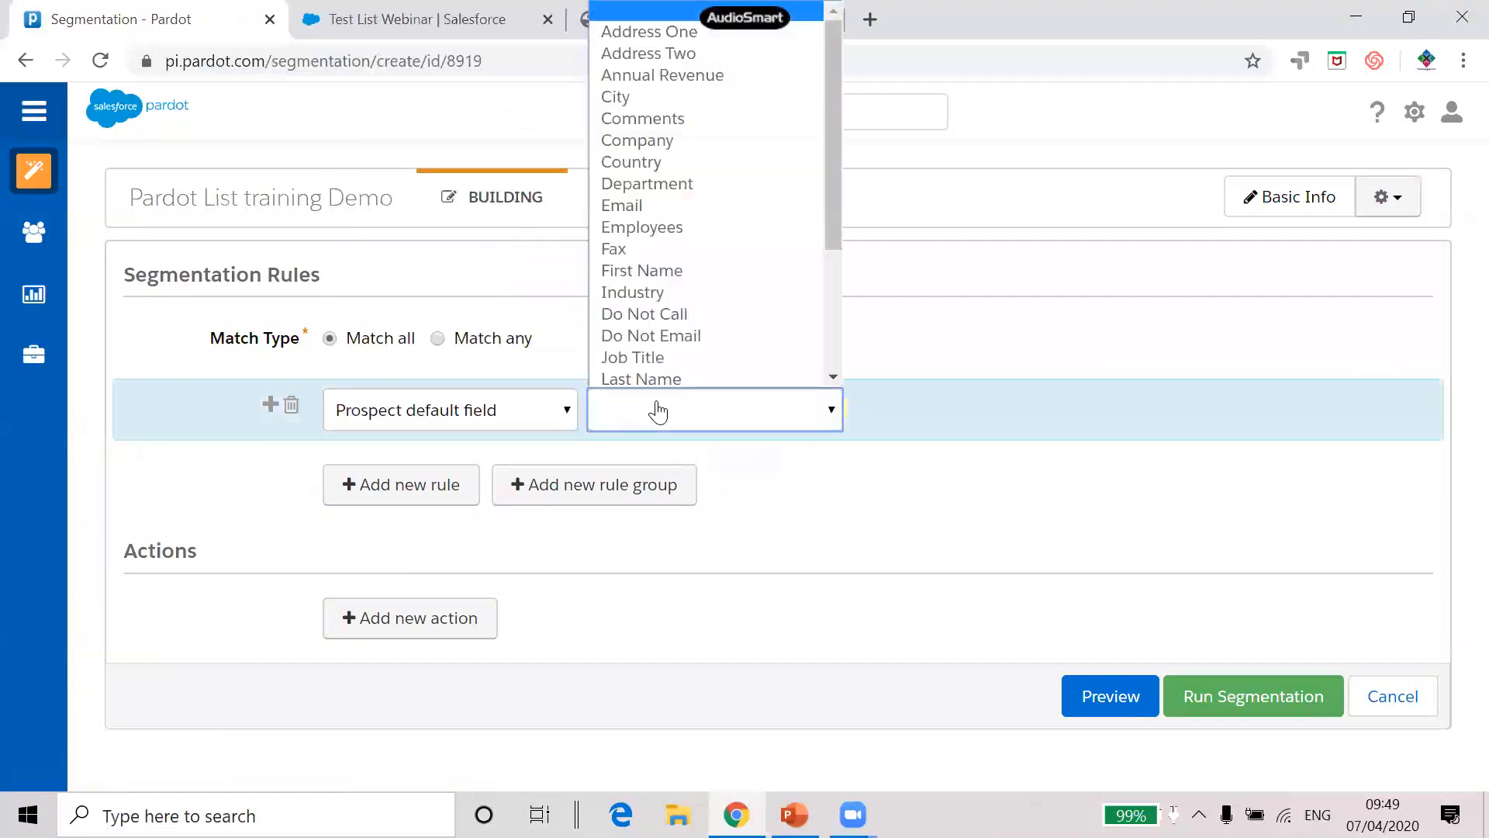
pyautogui.click(680, 271)
pyautogui.click(1231, 416)
pyautogui.write('sarah')
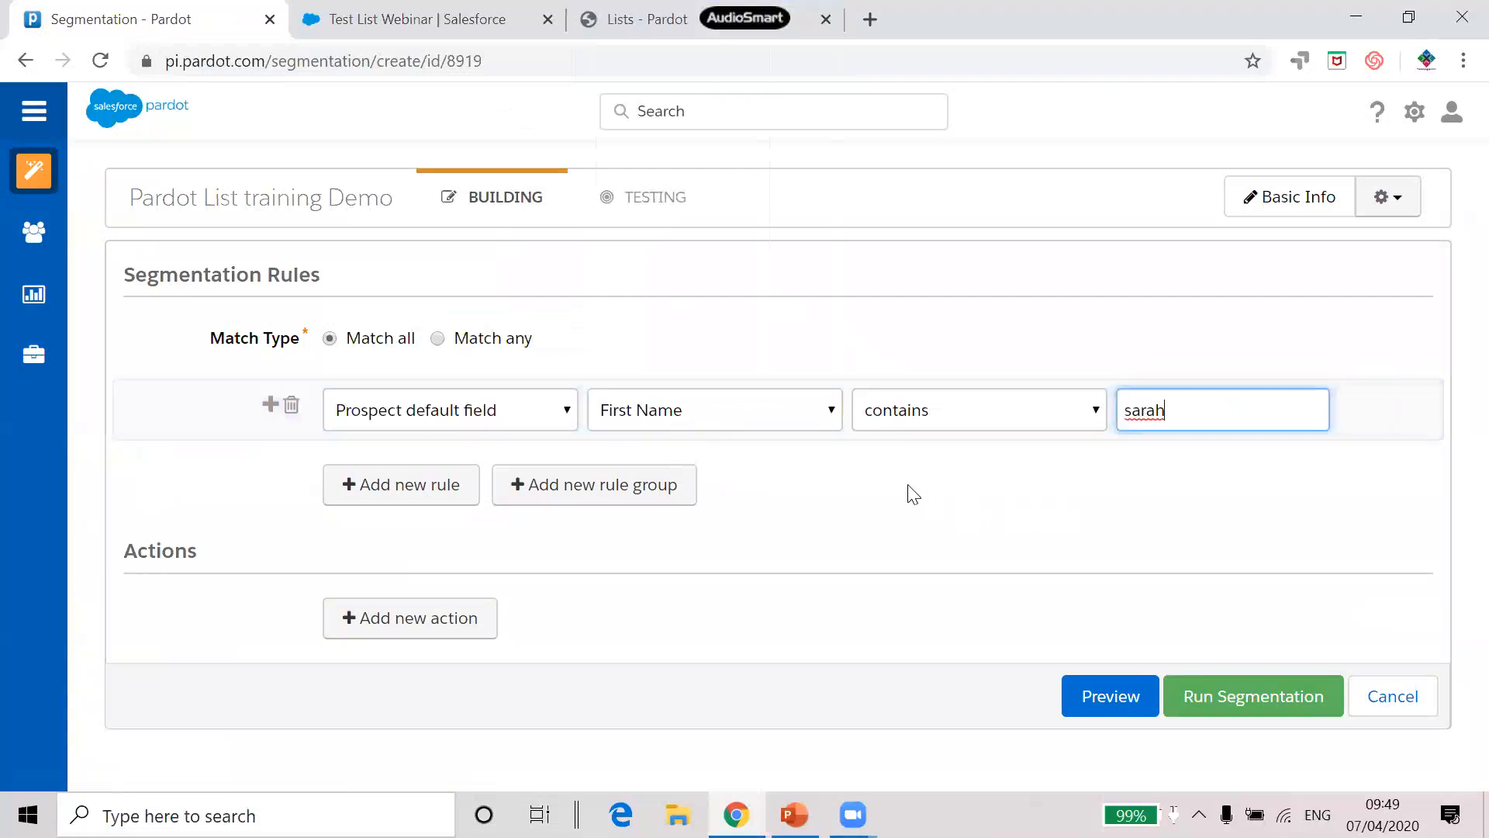
pyautogui.click(473, 618)
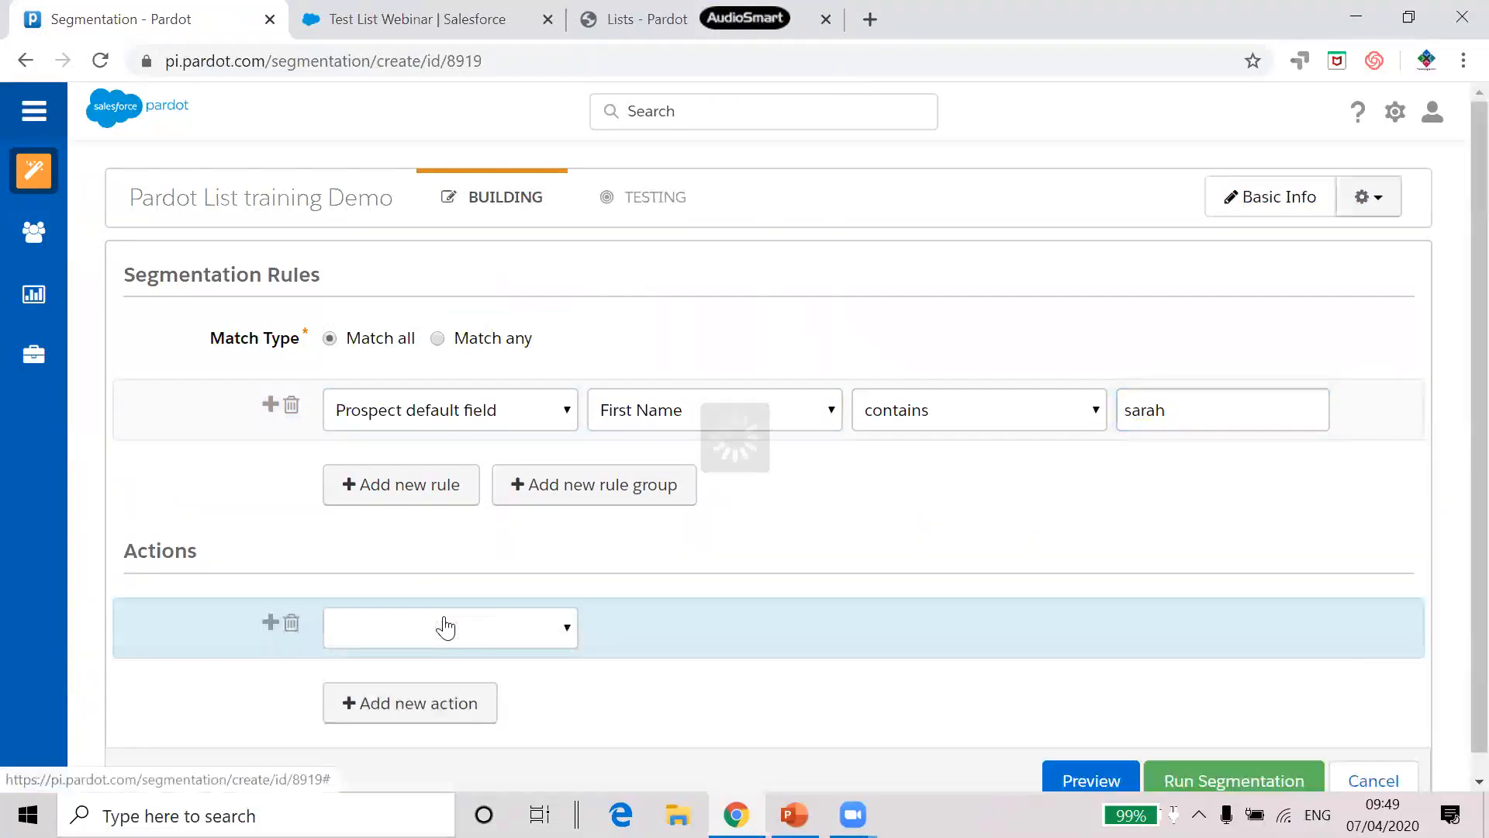
# Set the segmentation action to add matching prospects to the Pardot List training list
pyautogui.click(441, 629)
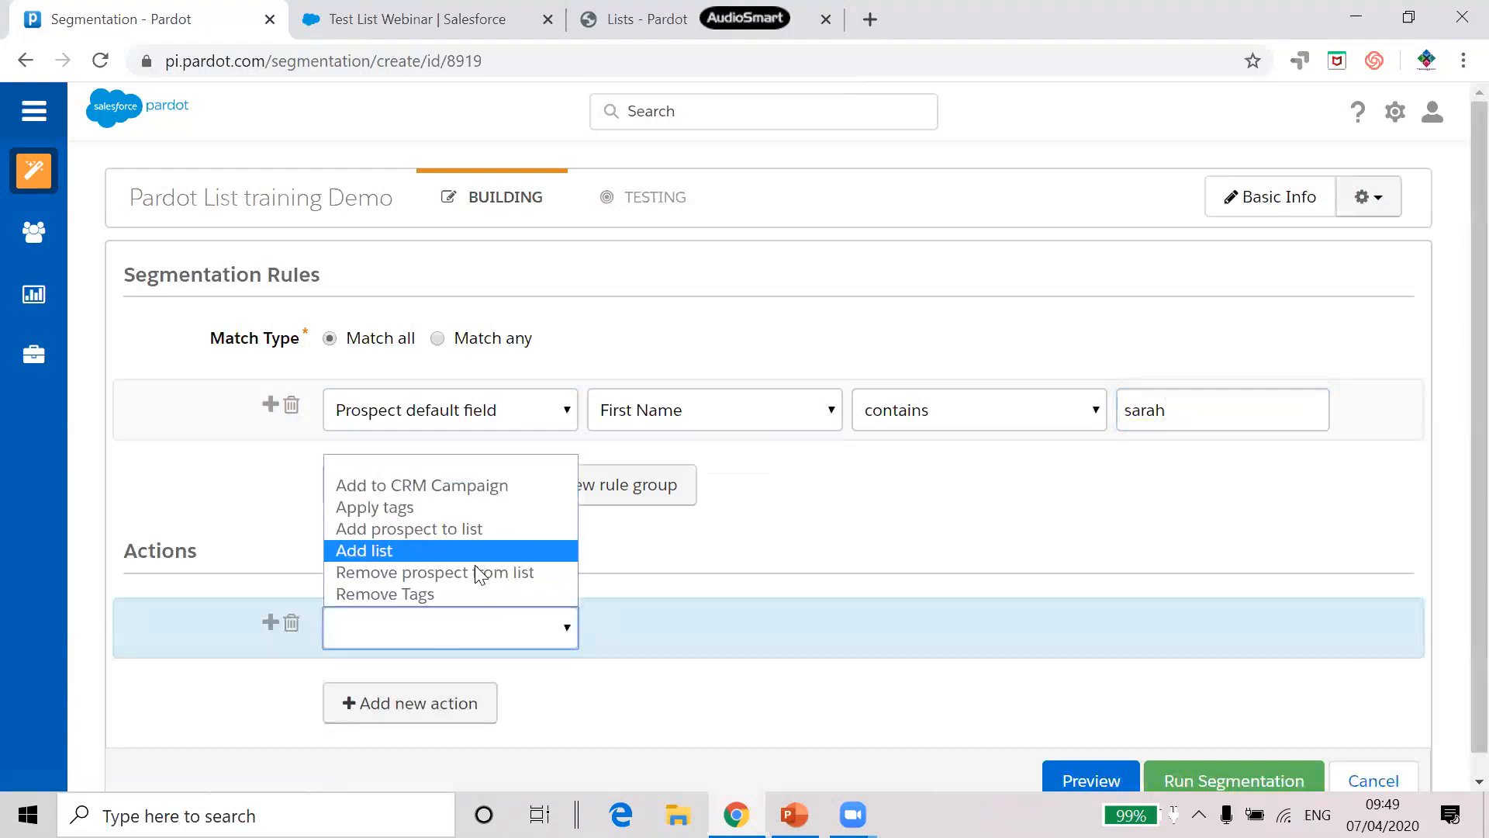
pyautogui.click(476, 529)
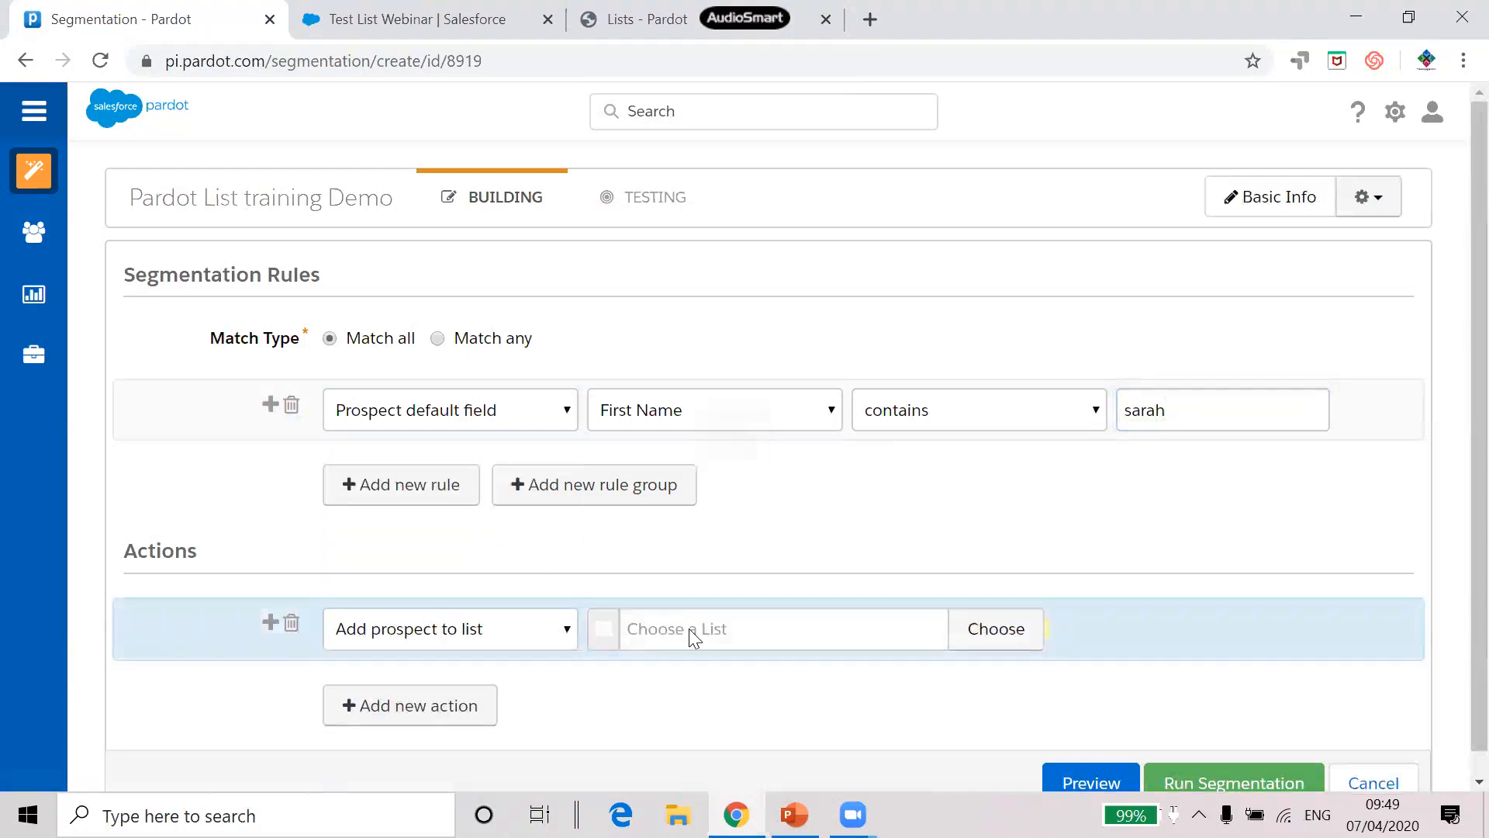
pyautogui.click(690, 630)
pyautogui.write('pardo')
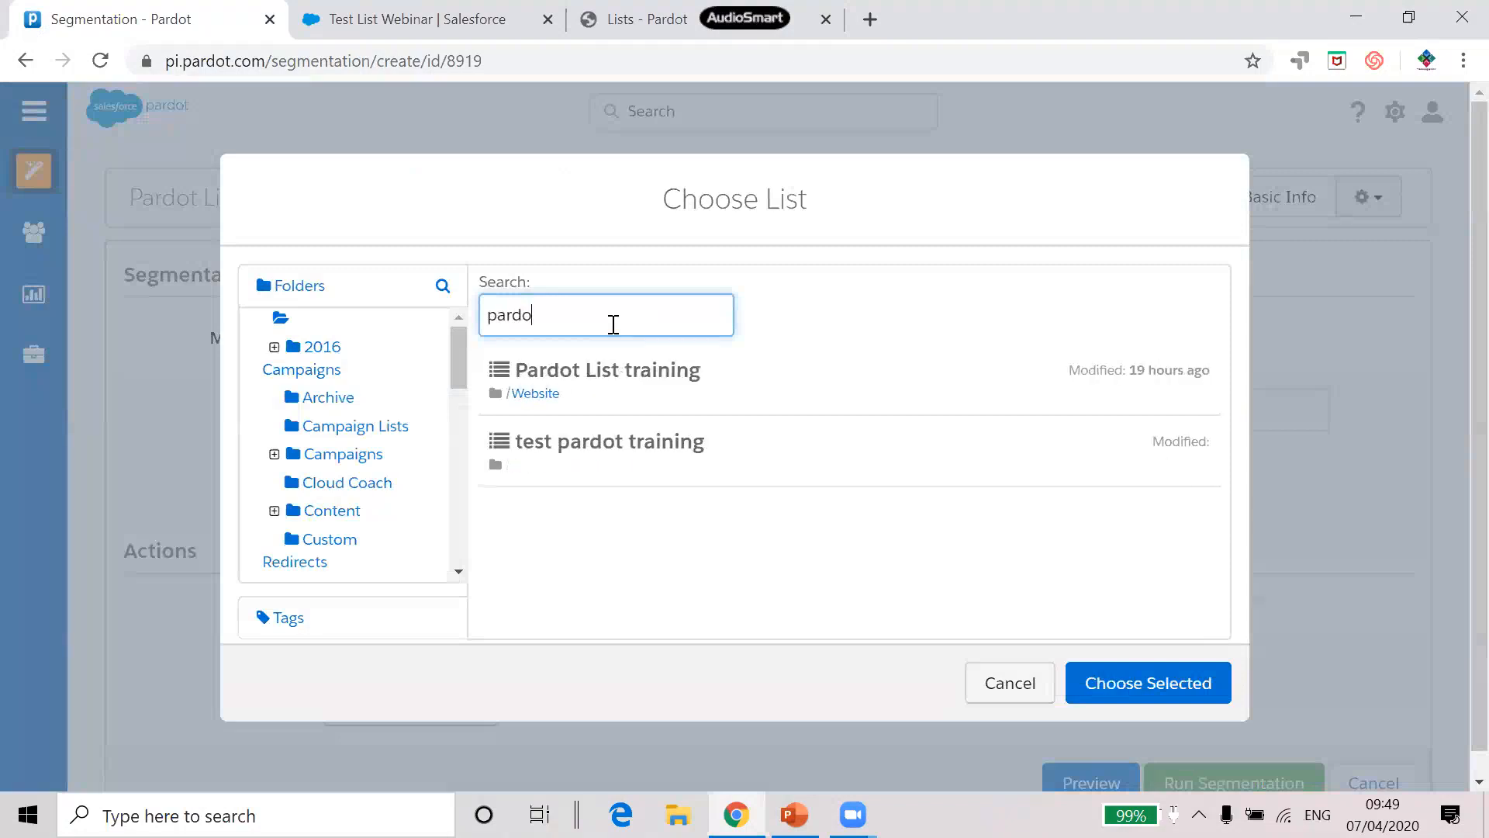
pyautogui.click(651, 376)
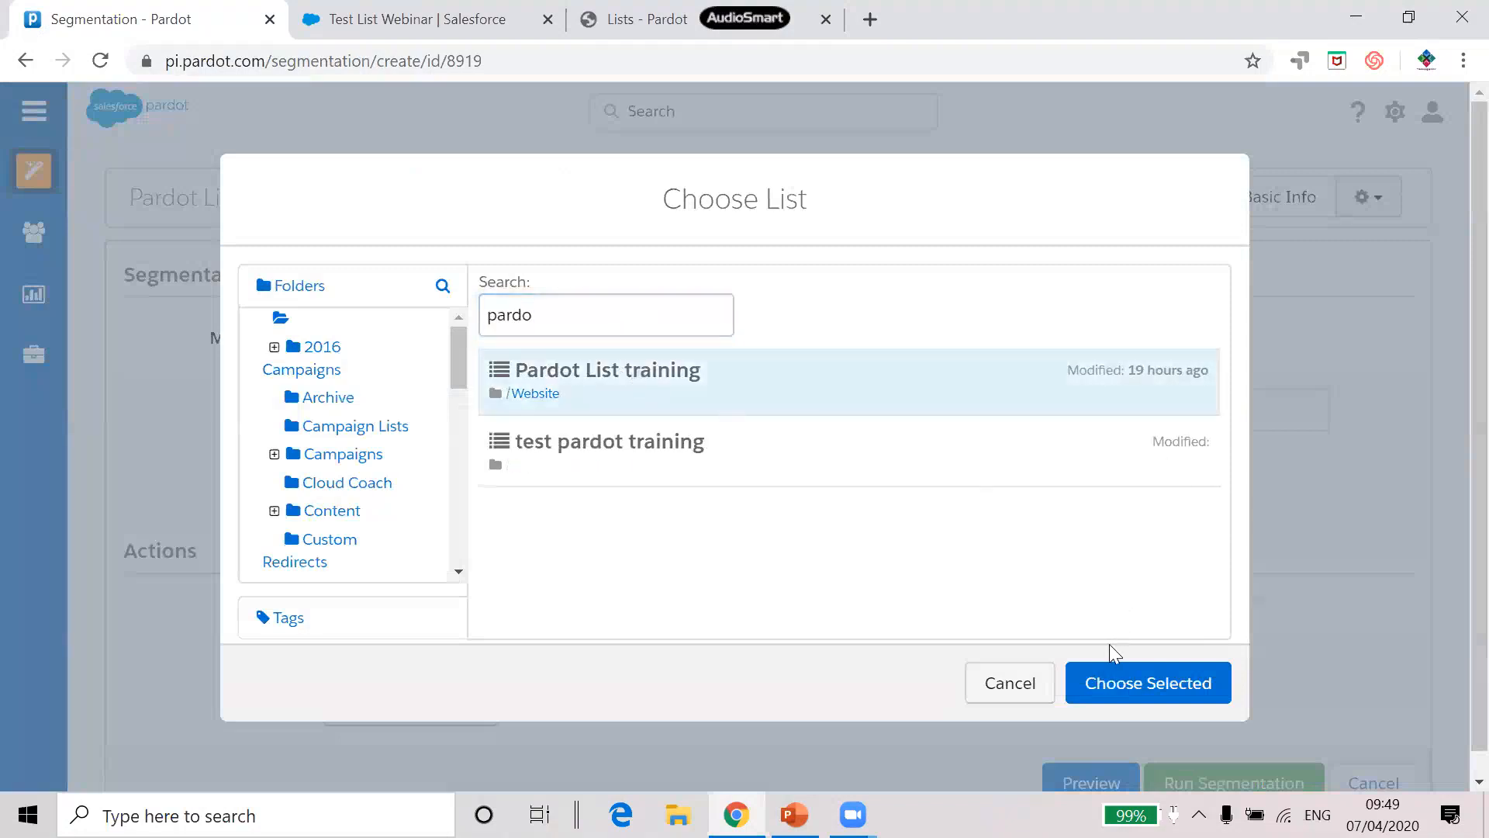
pyautogui.click(1118, 684)
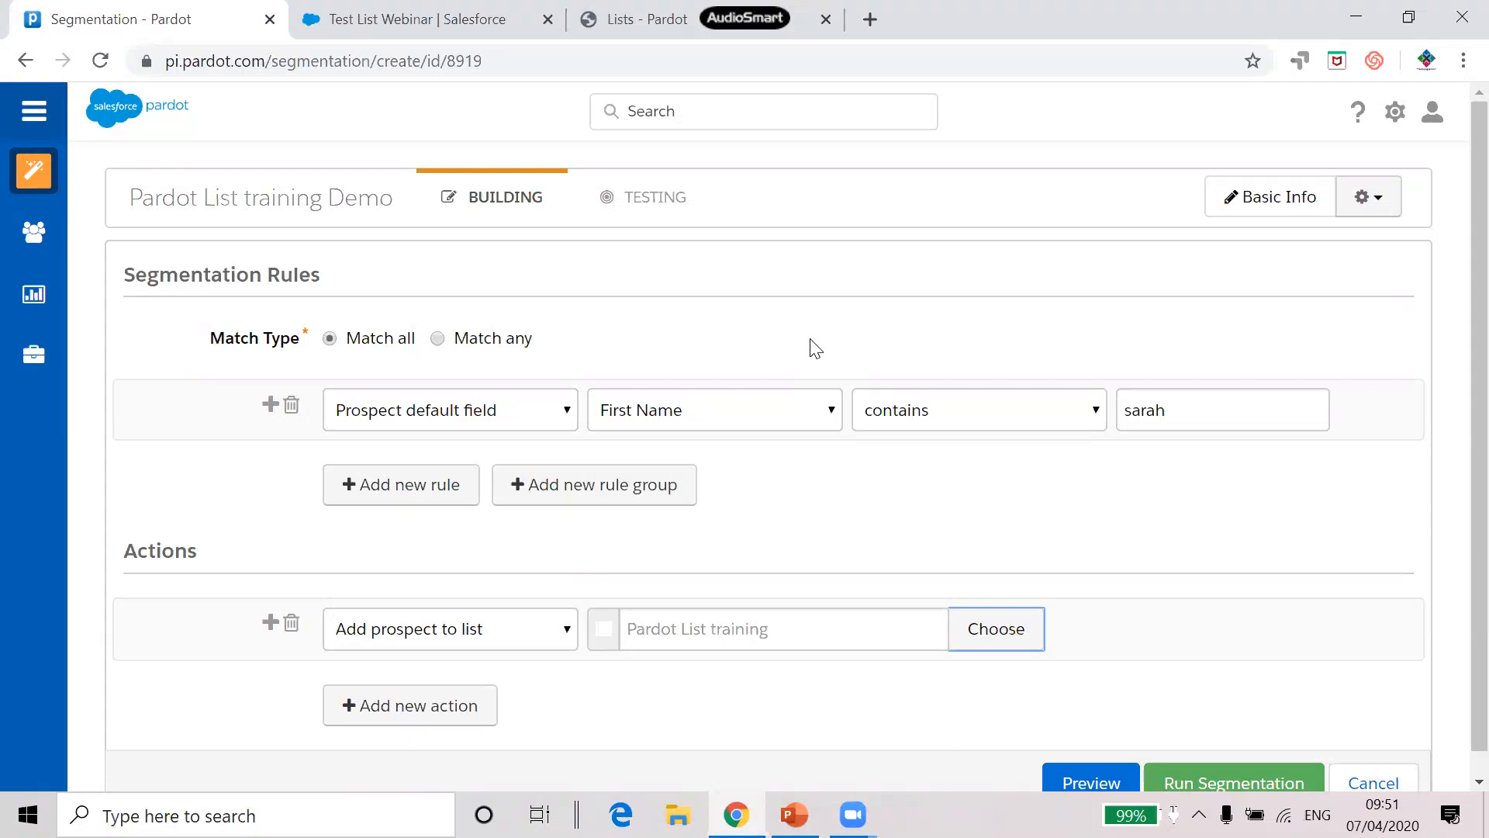
# Leave the unsaved segmentation and open the Pardot List training form from Forms
pyautogui.moveTo(42, 178)
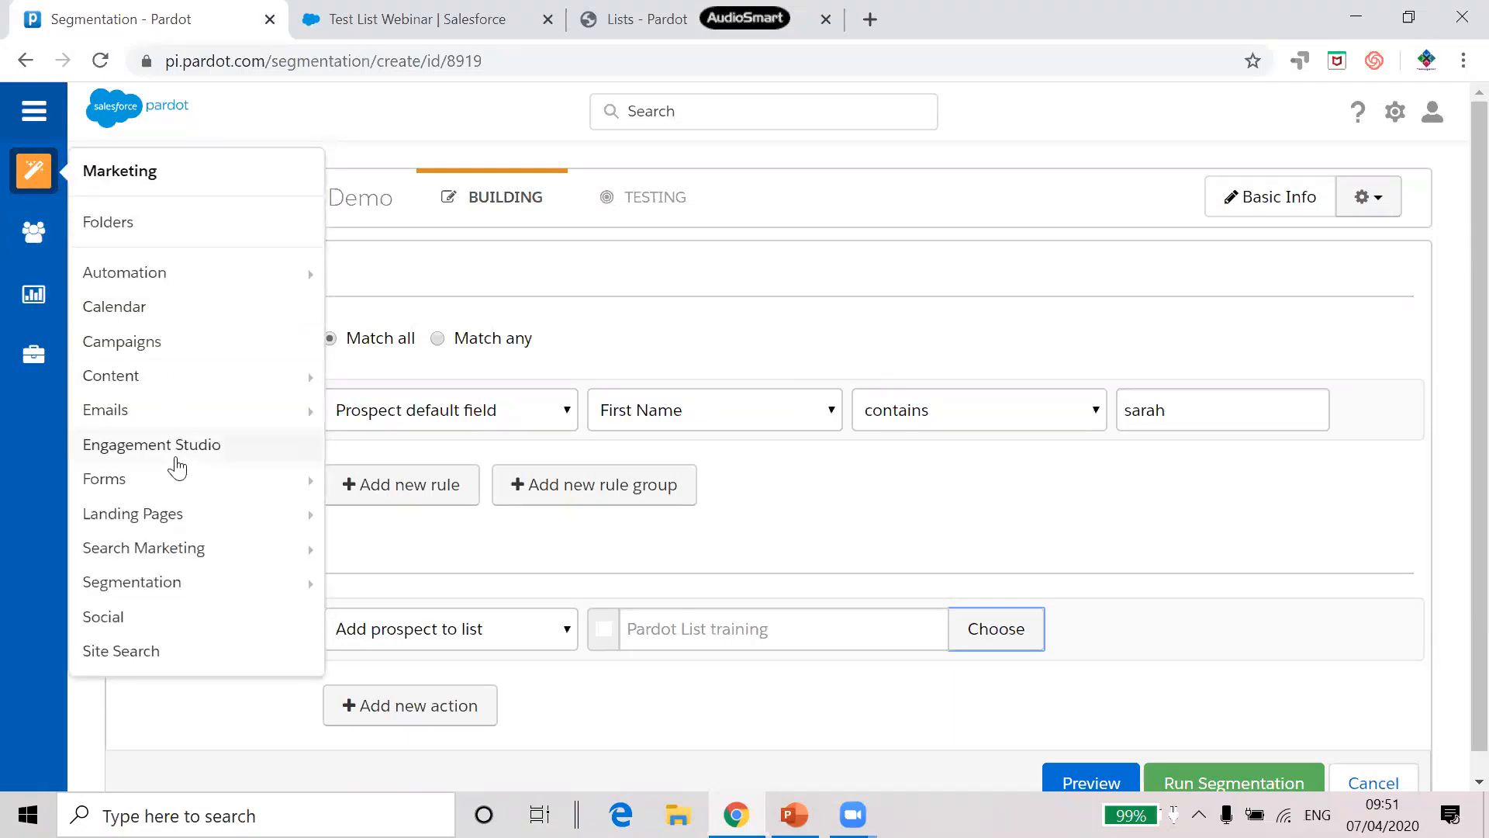
pyautogui.moveTo(173, 483)
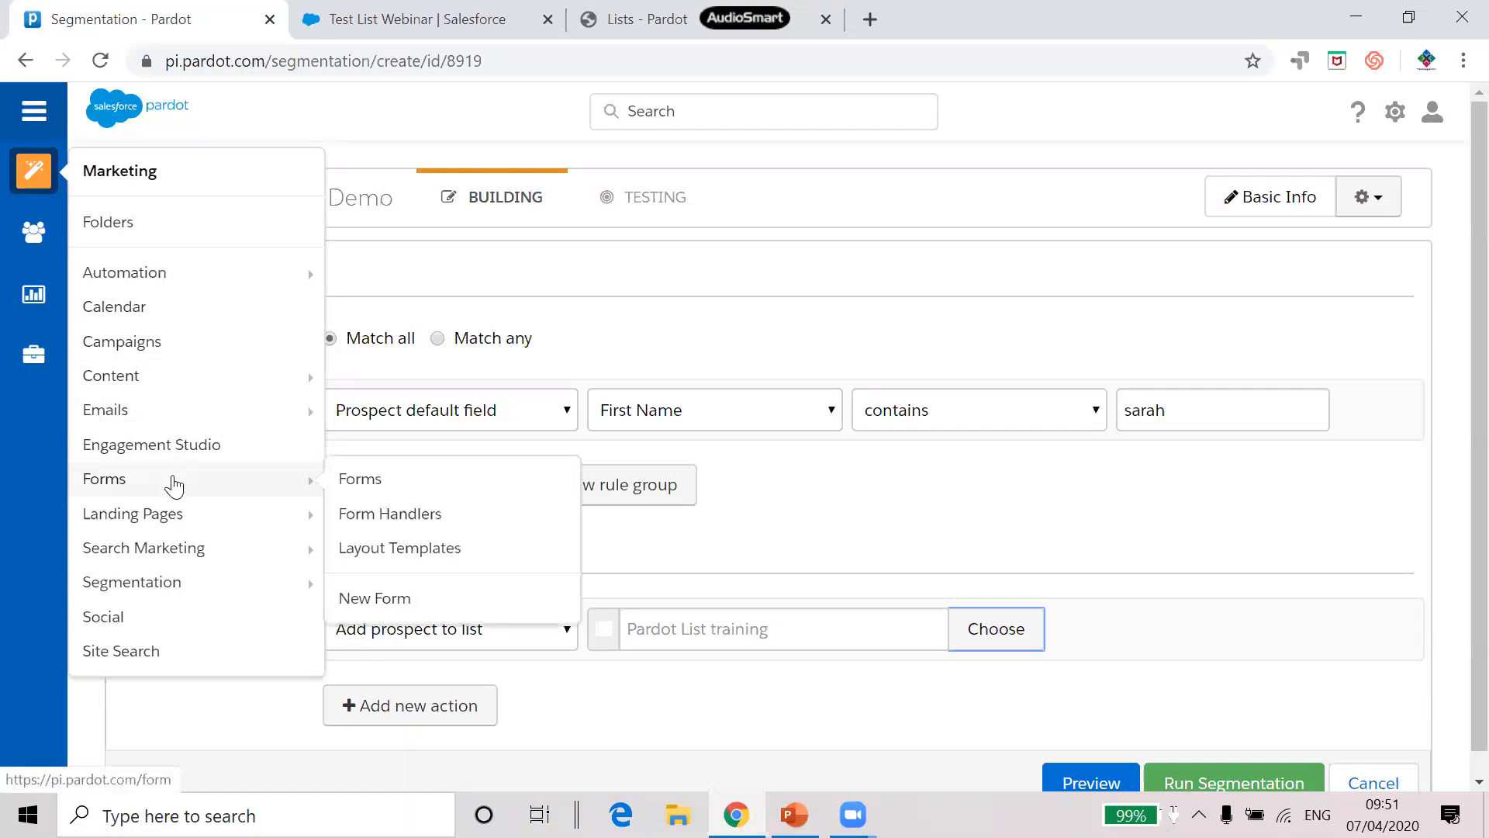
pyautogui.click(365, 481)
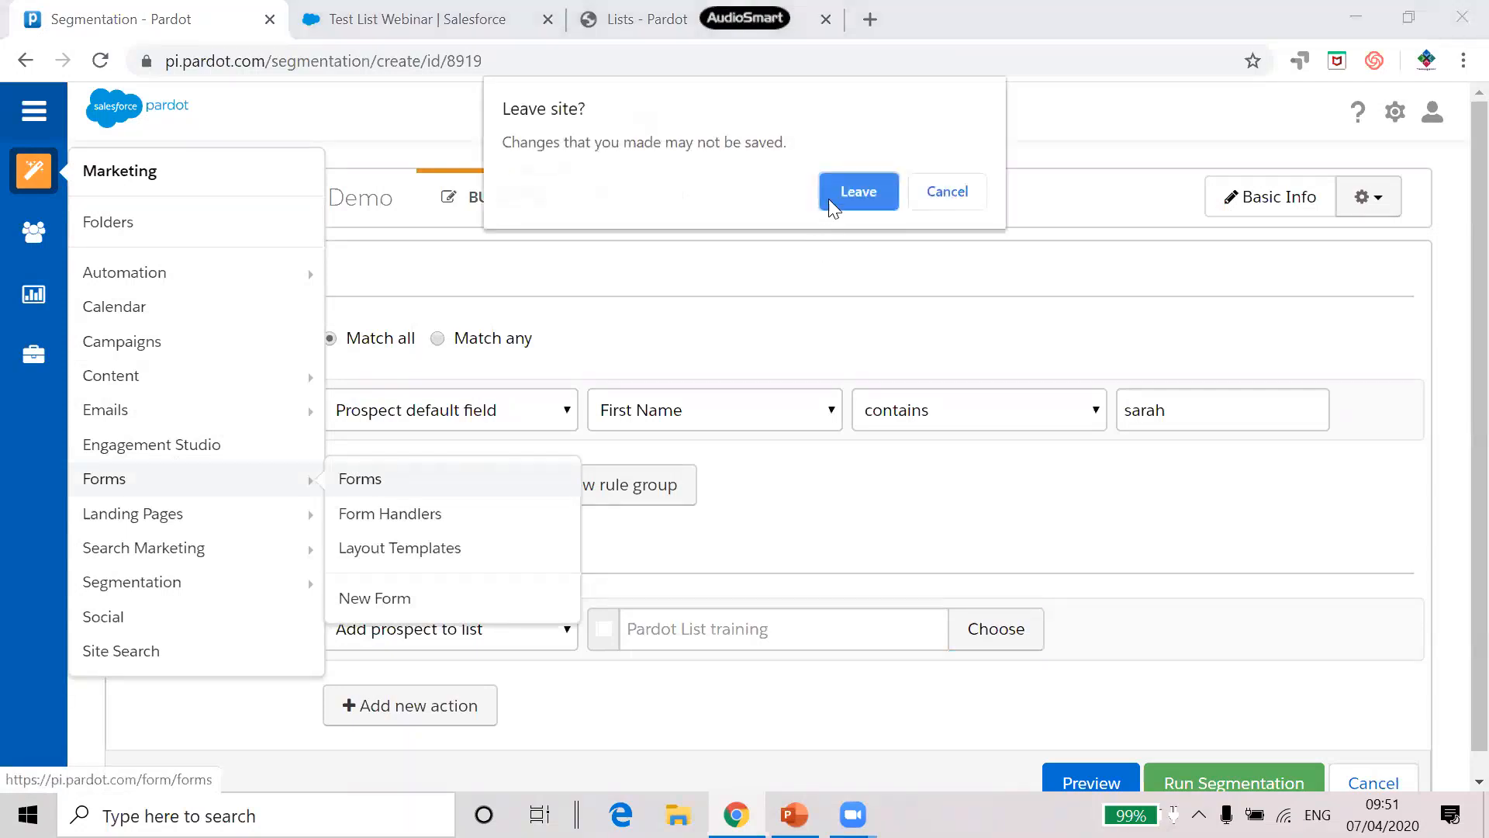
pyautogui.click(854, 193)
pyautogui.moveTo(33, 355)
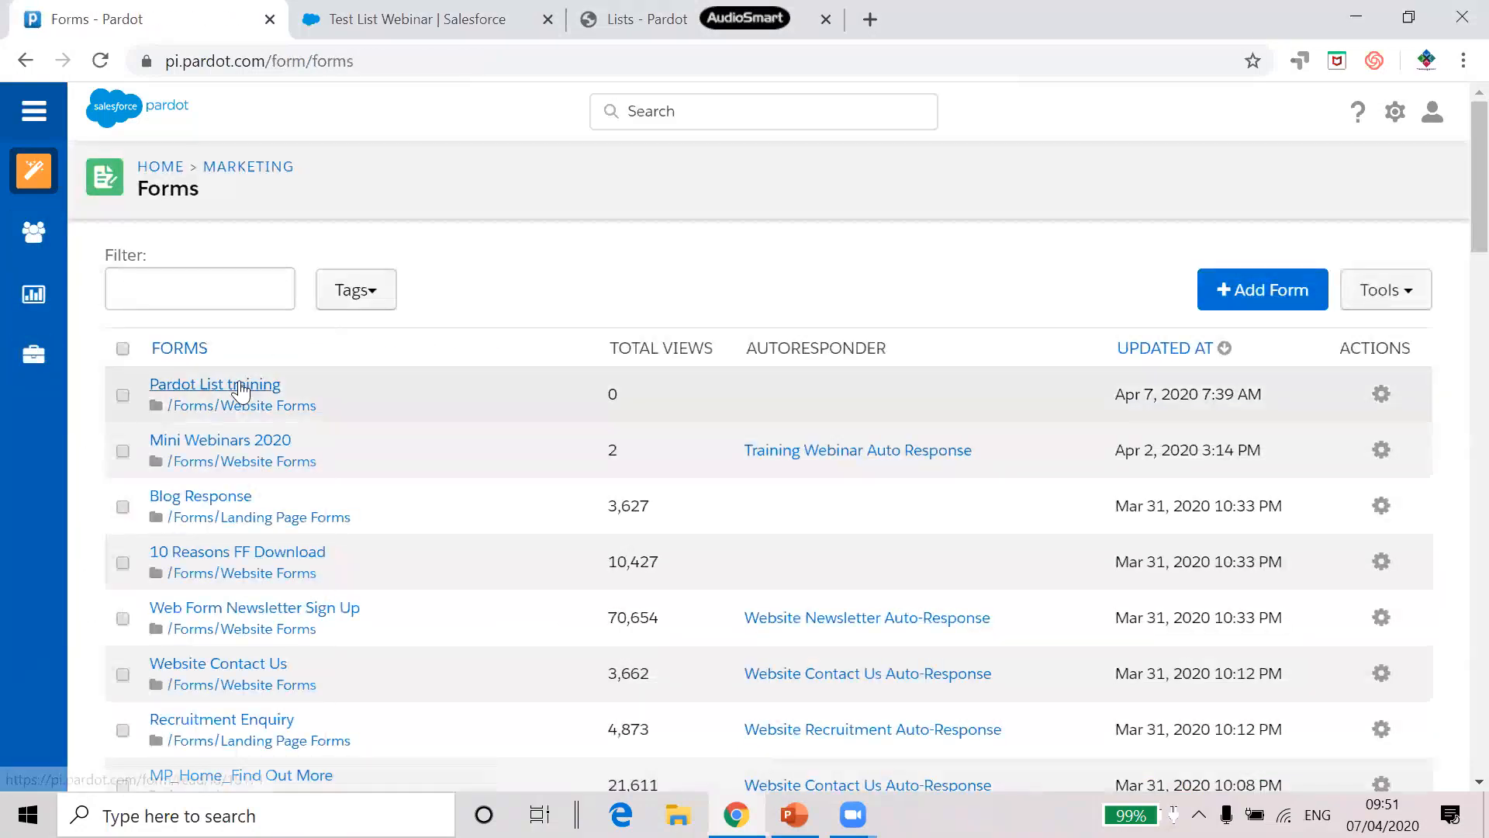
pyautogui.click(240, 387)
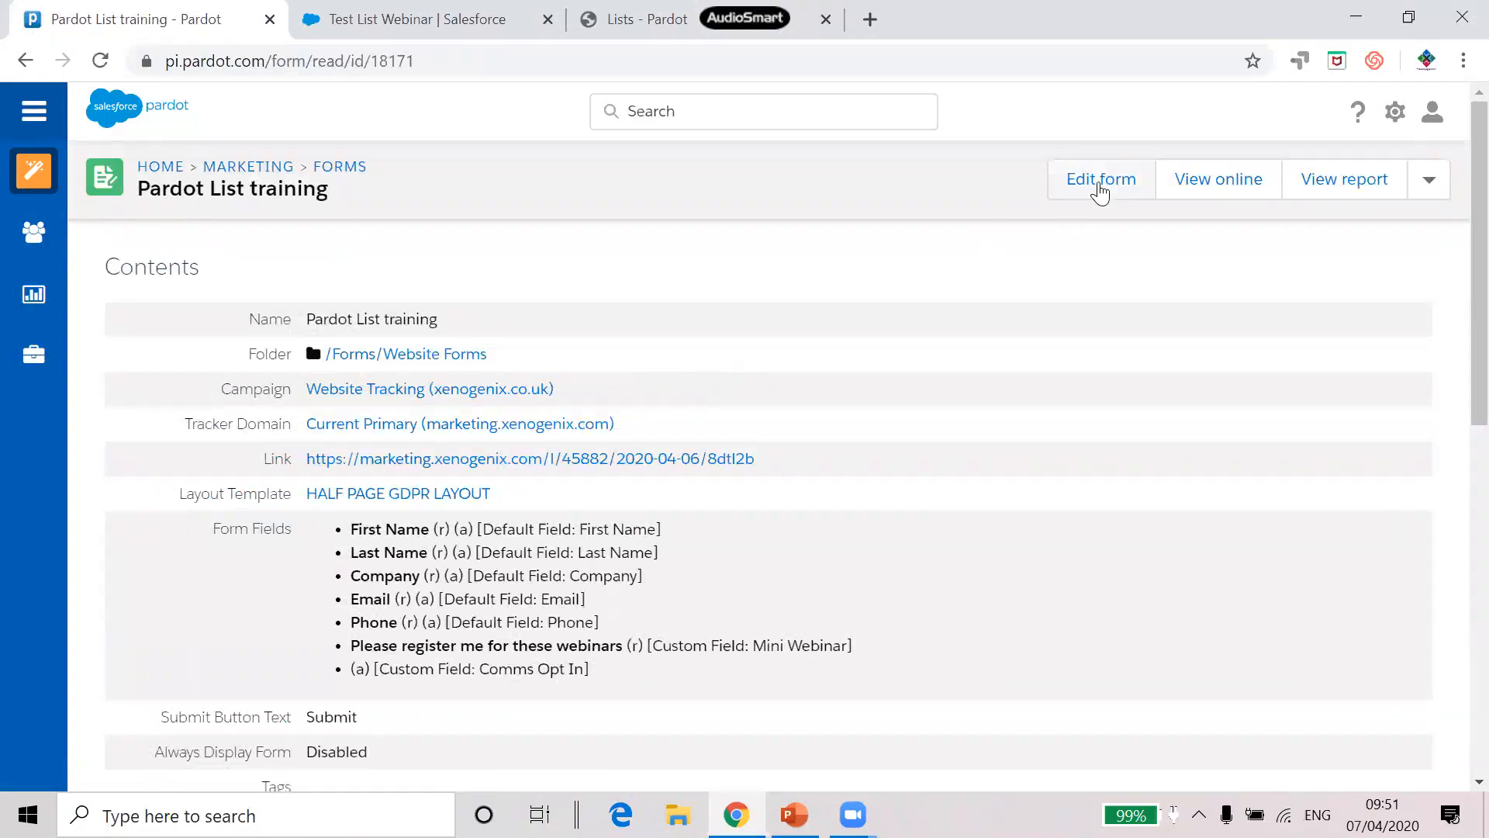
pyautogui.click(1100, 193)
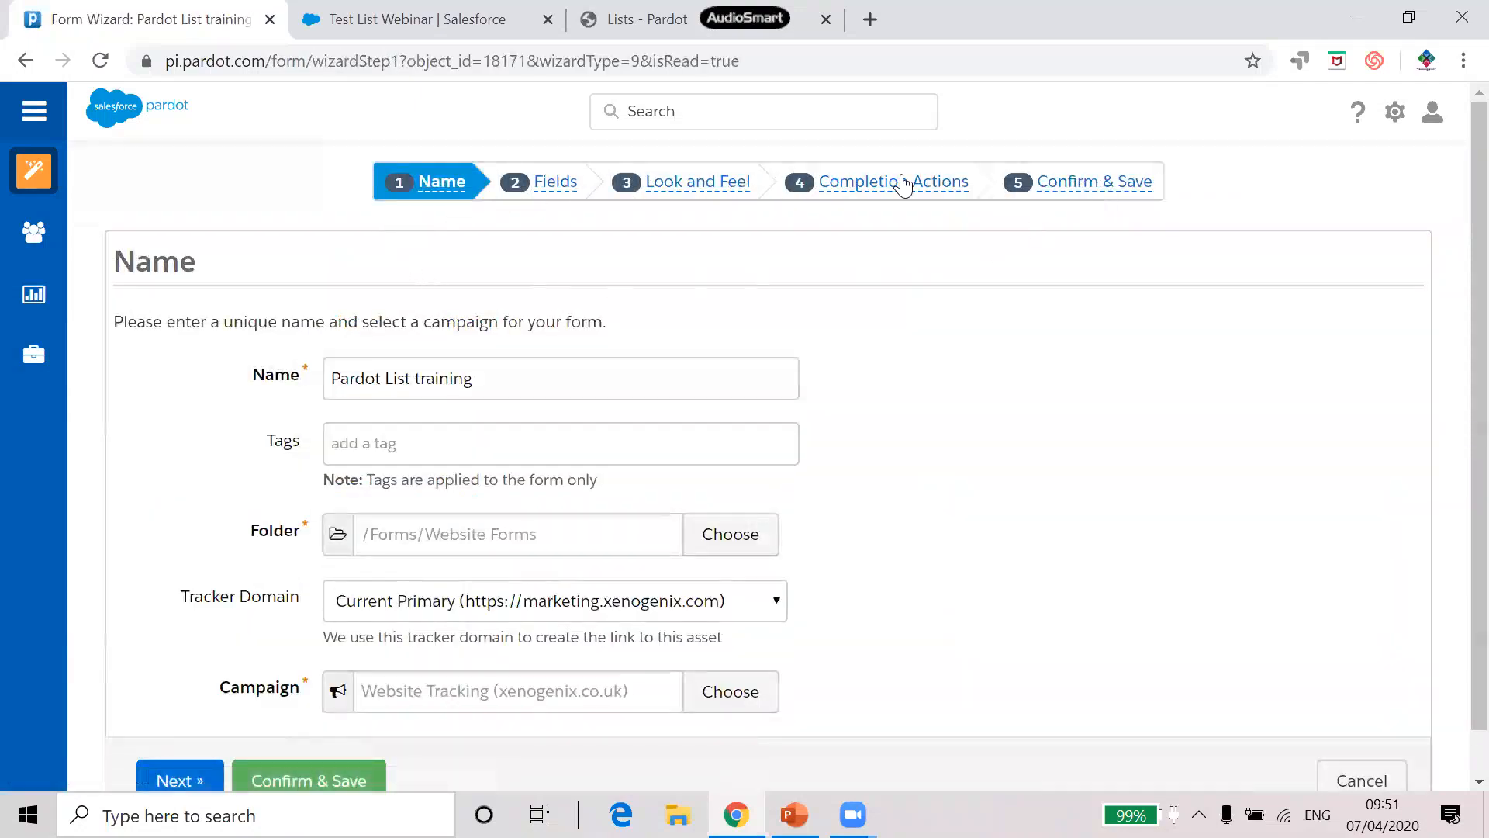
# Replace the form's existing Add to list completion action with a new, unassigned Add to list action
pyautogui.click(898, 192)
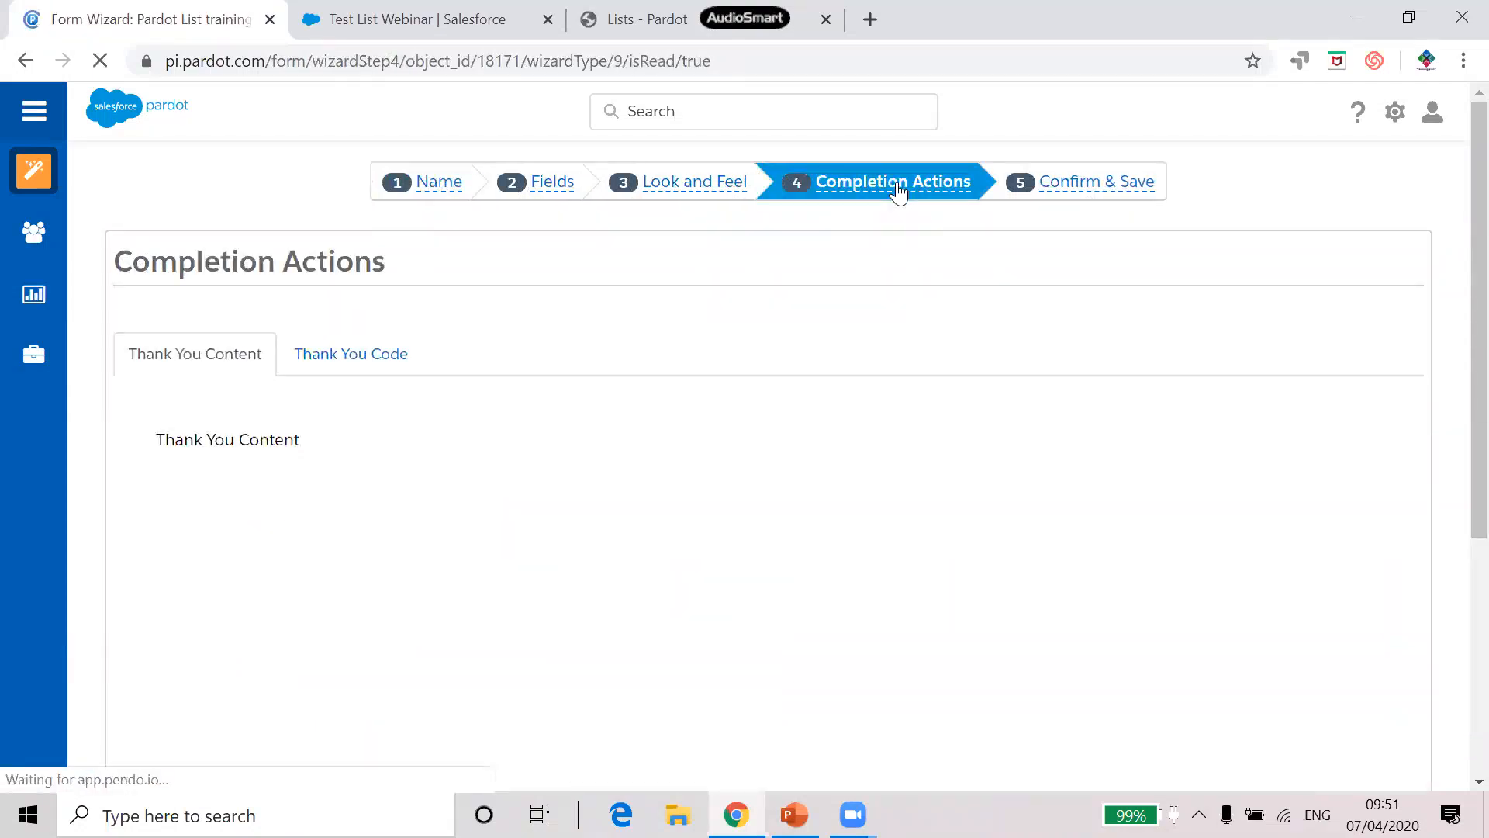
pyautogui.scroll(-9, 698, 282)
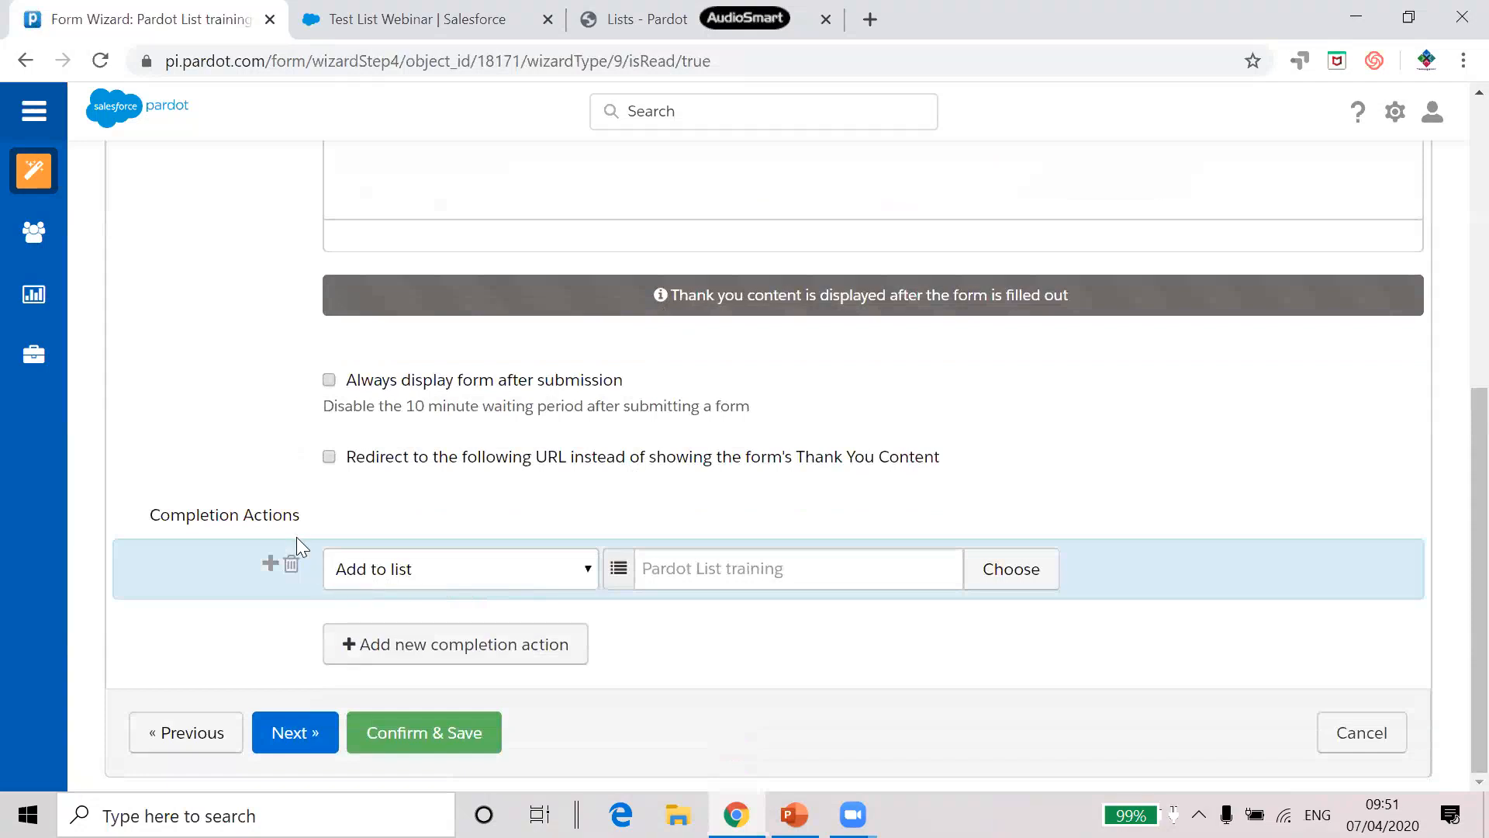
pyautogui.click(291, 566)
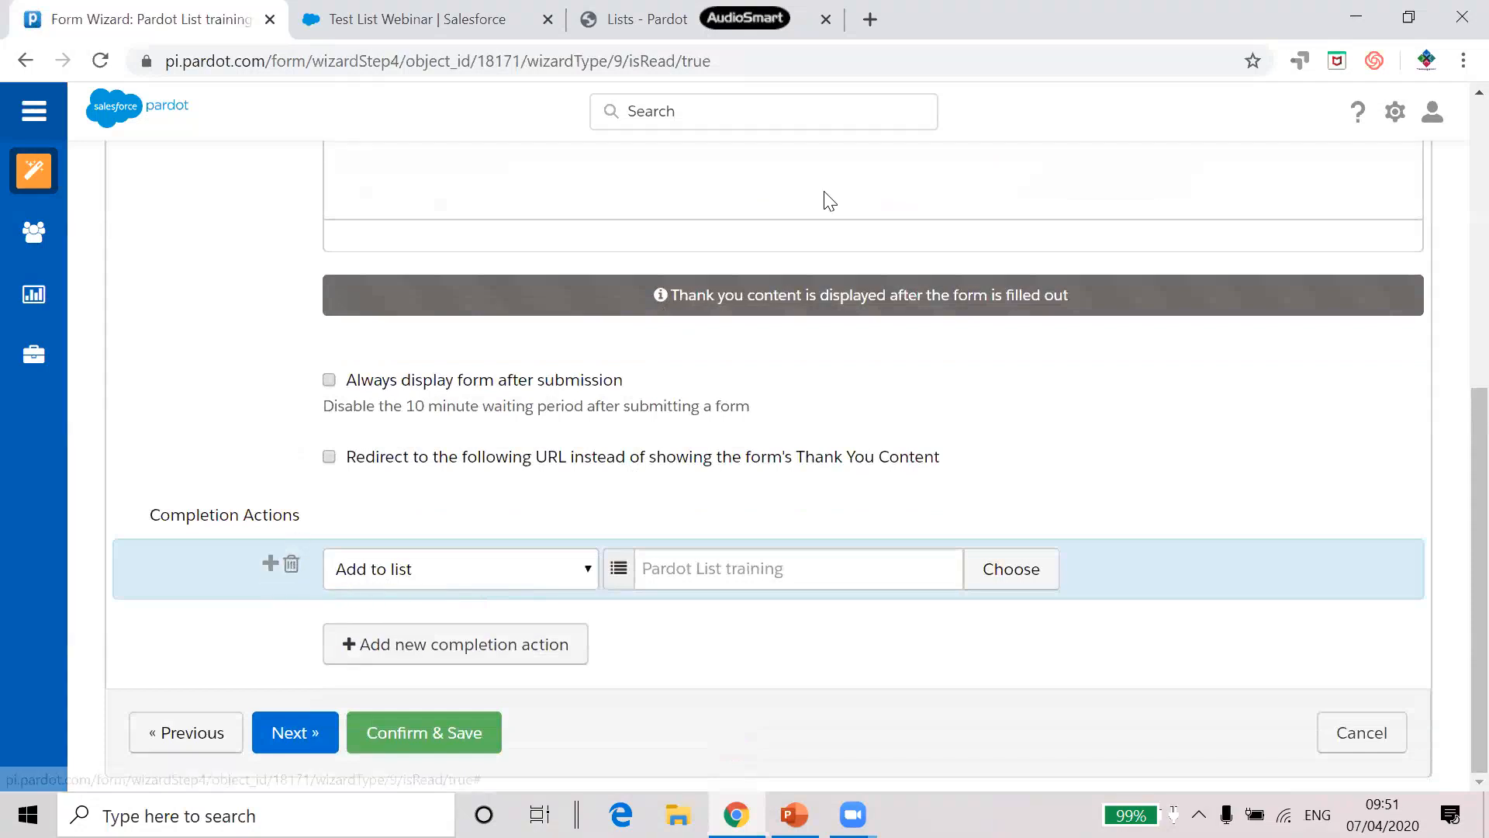
pyautogui.click(851, 184)
pyautogui.click(436, 654)
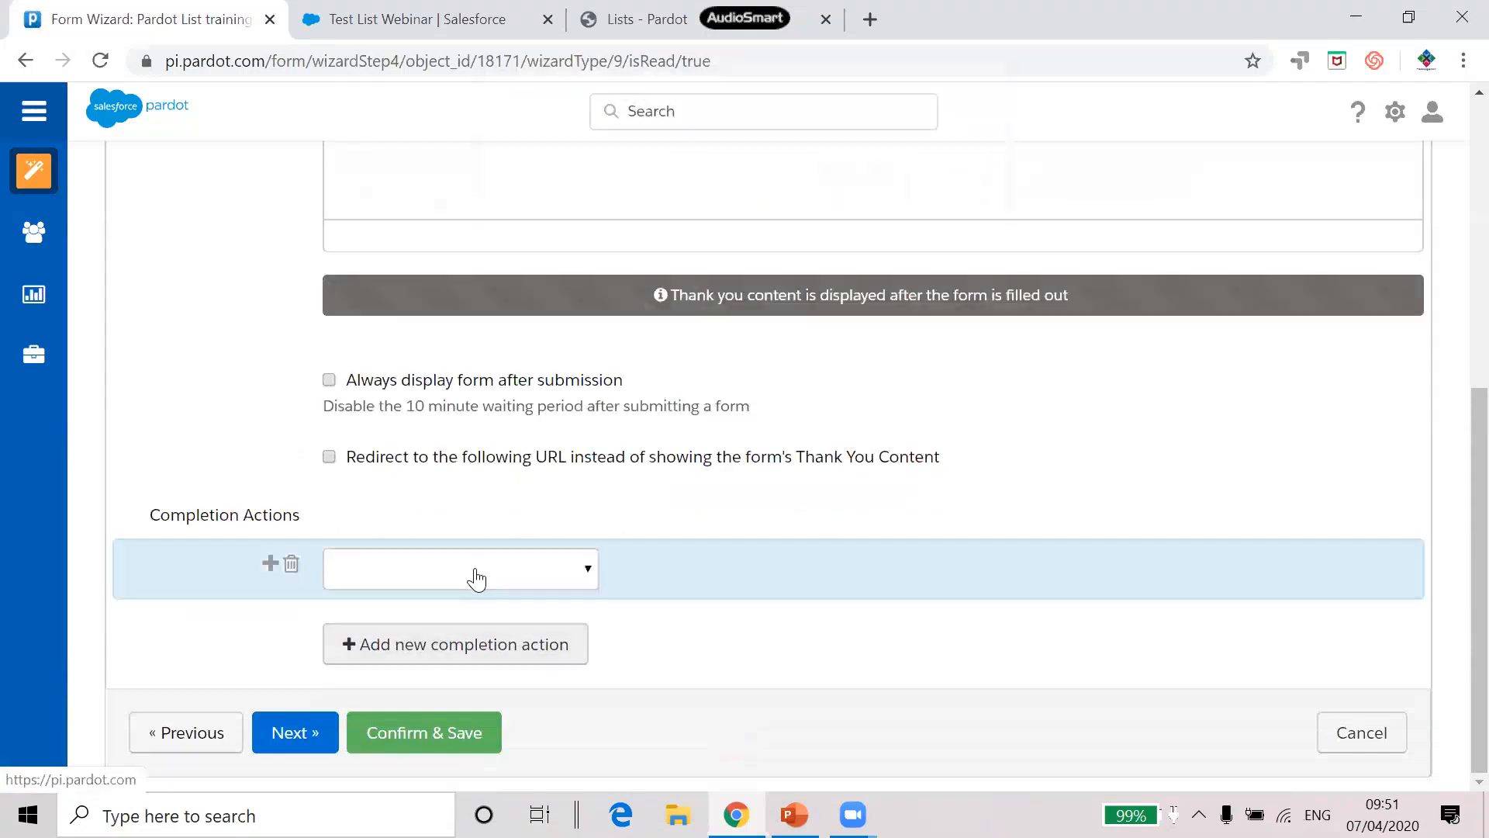
pyautogui.click(475, 573)
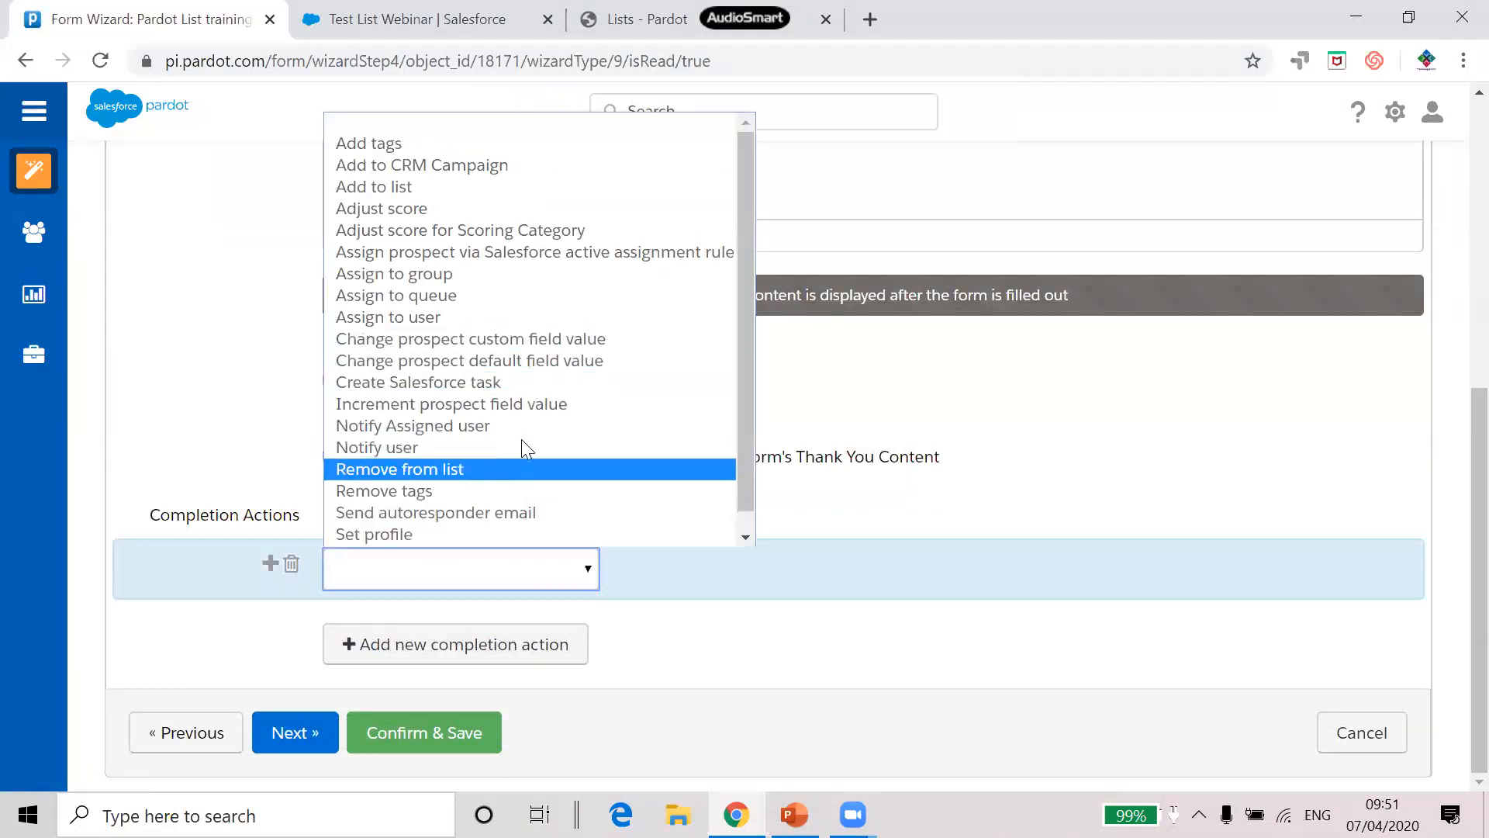
pyautogui.click(561, 187)
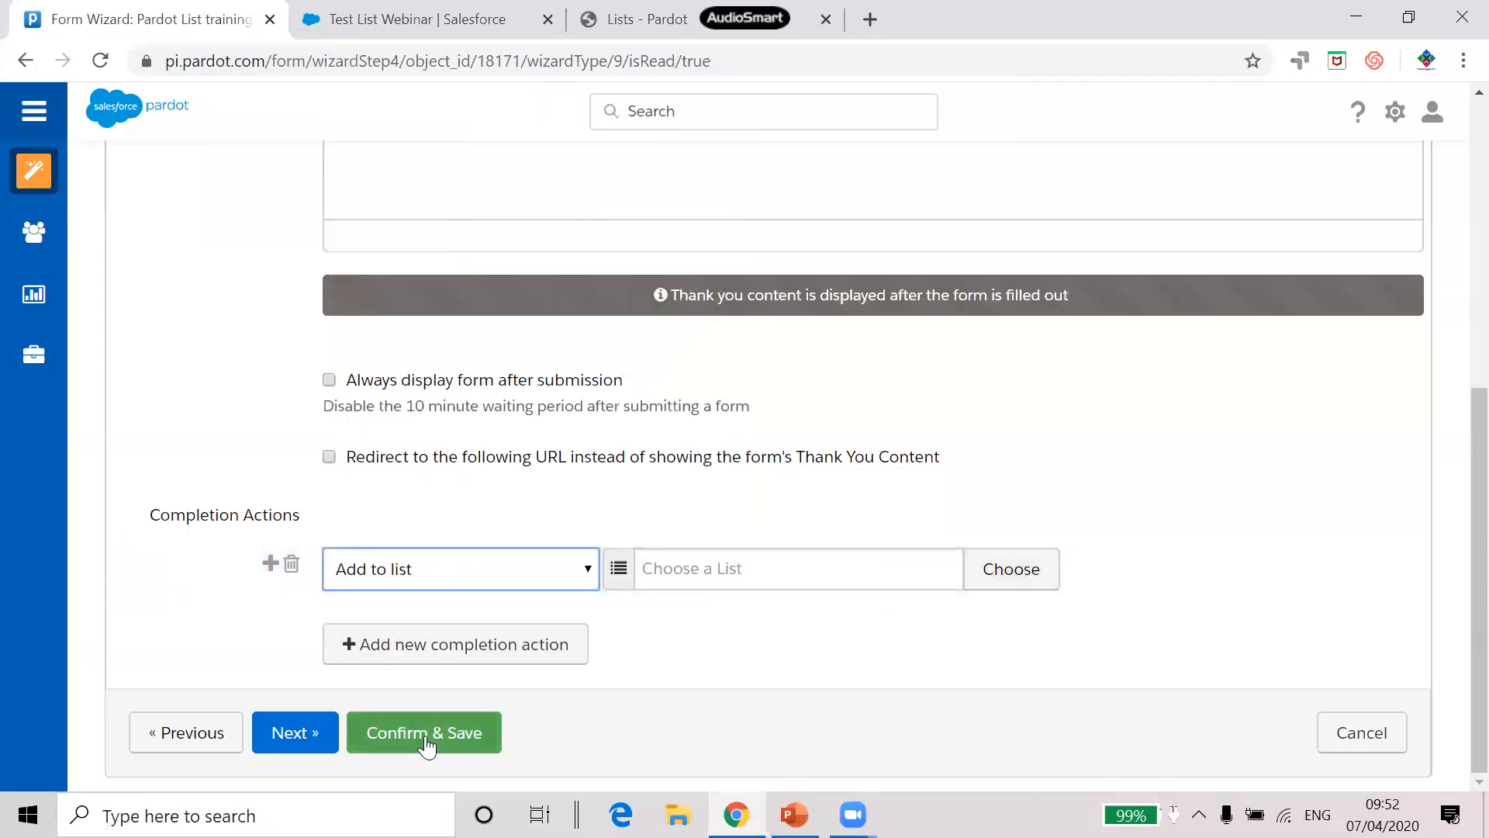
pyautogui.click(1028, 50)
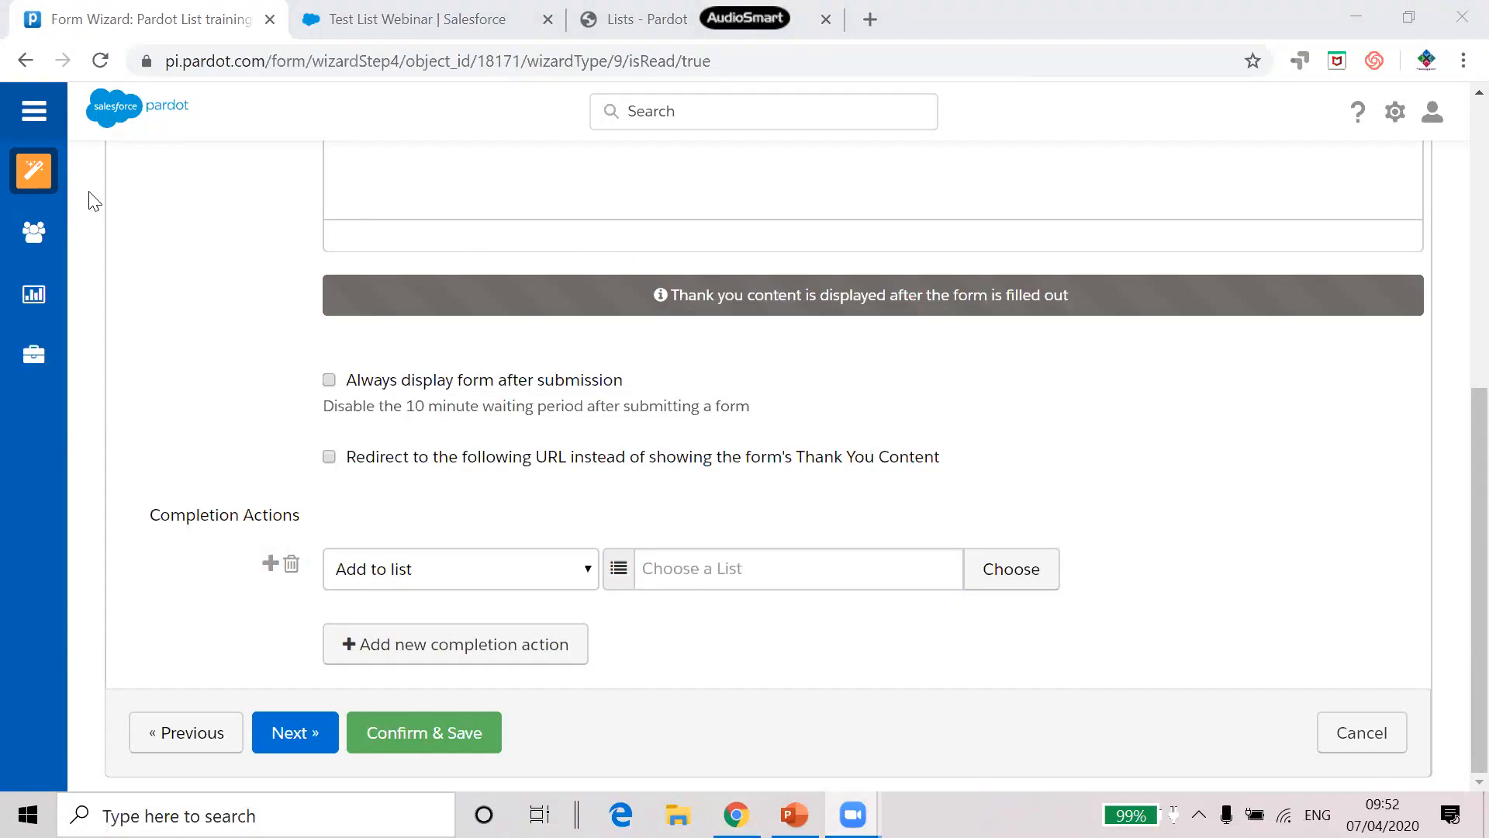
pyautogui.moveTo(51, 177)
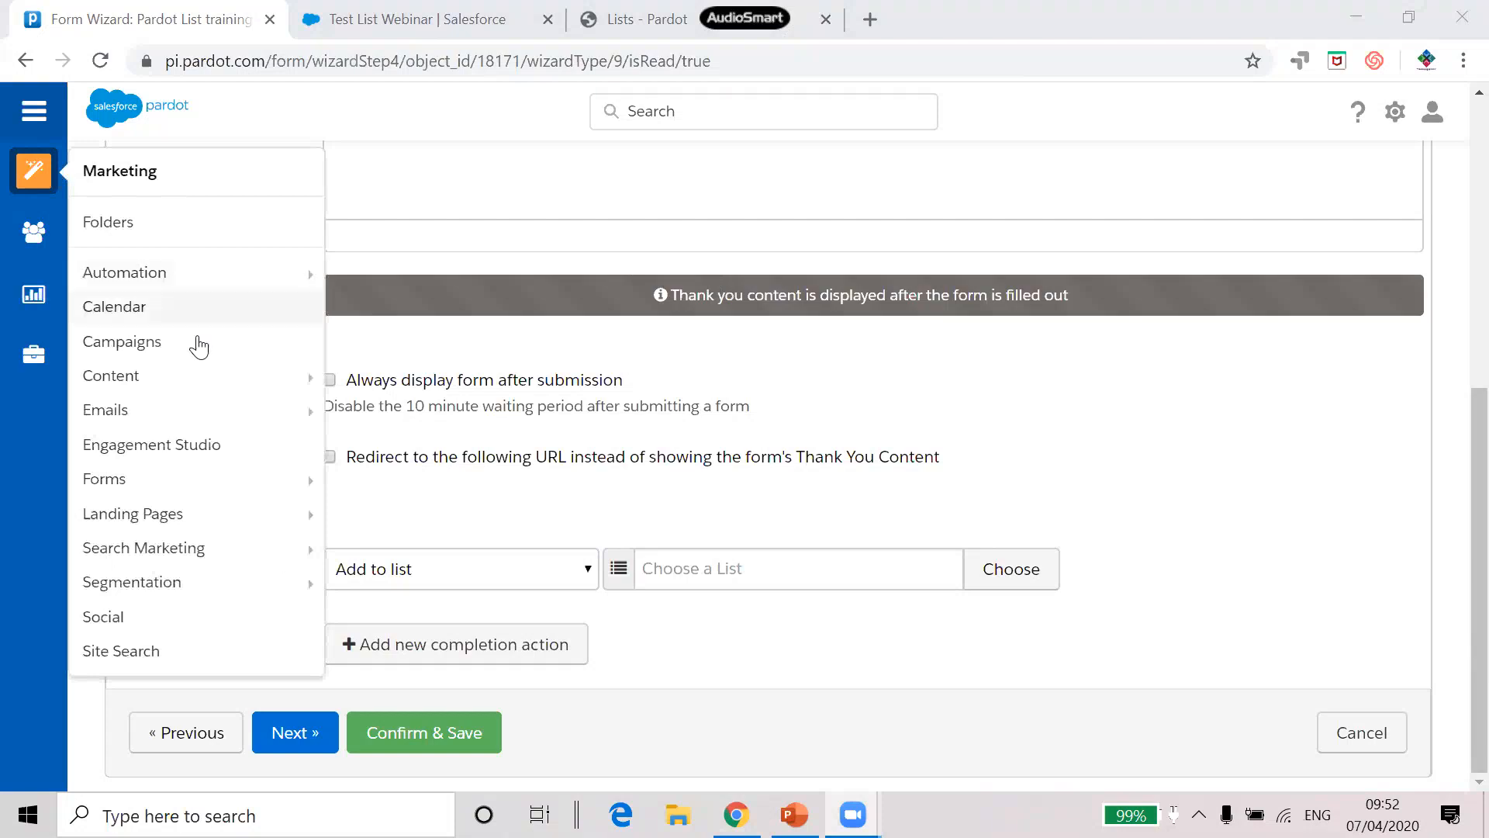
# Start a new prospect list named 'Dynamic List' and mark it as a dynamic list
pyautogui.moveTo(180, 572)
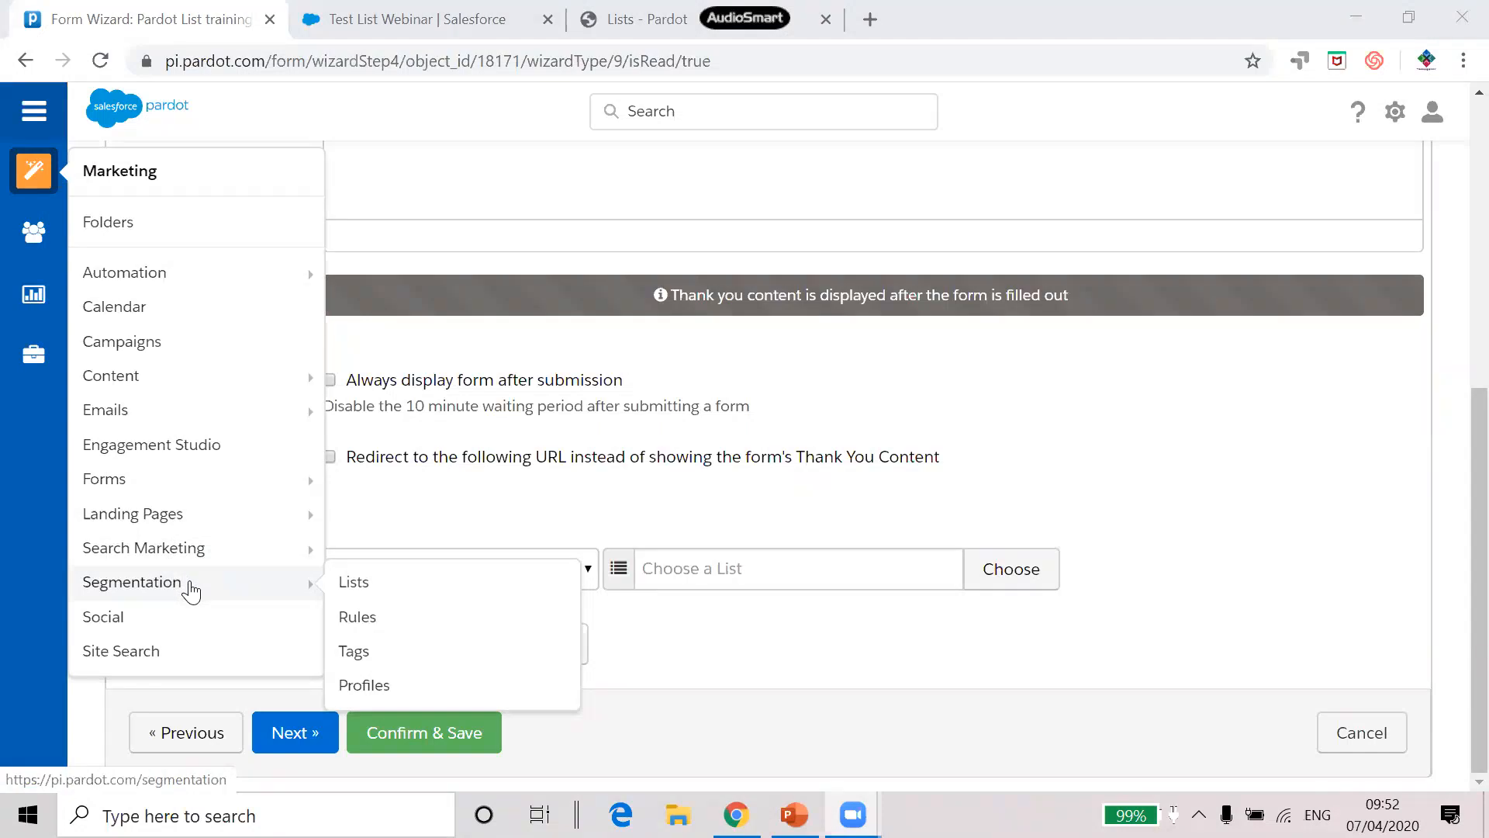
pyautogui.click(379, 591)
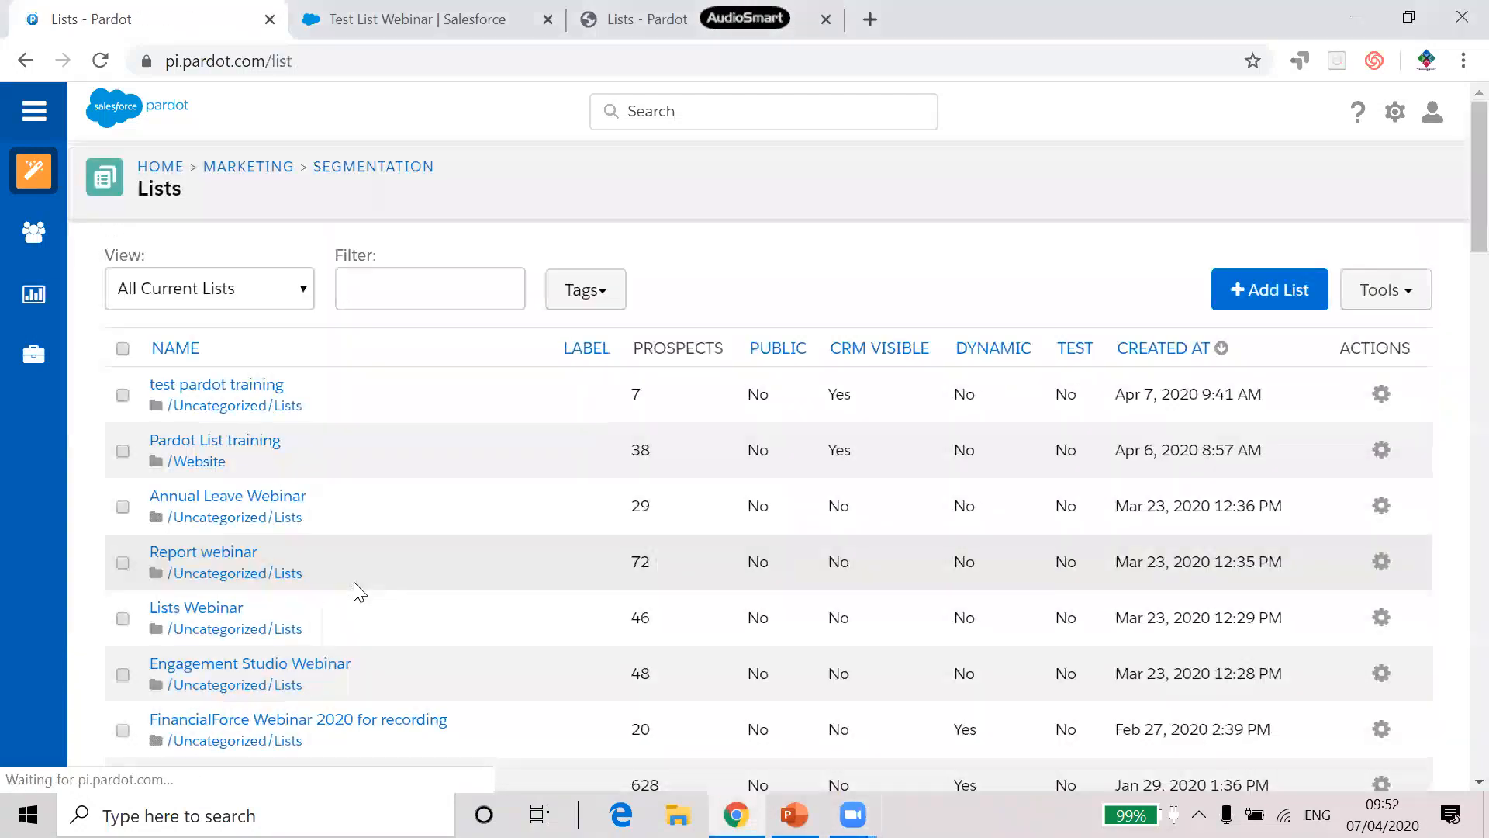
pyautogui.click(1268, 292)
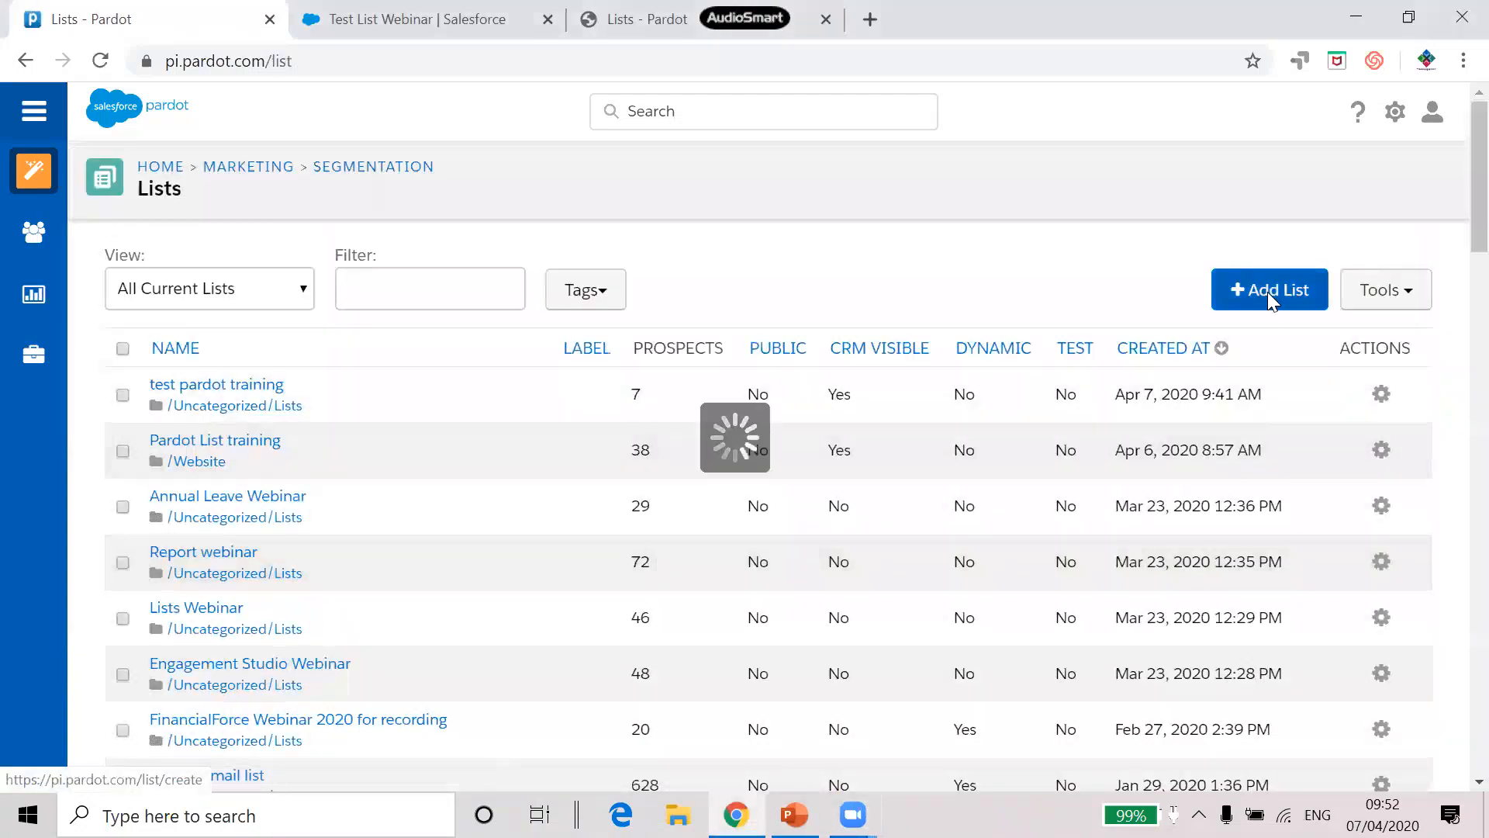
pyautogui.click(720, 314)
pyautogui.write('dynam')
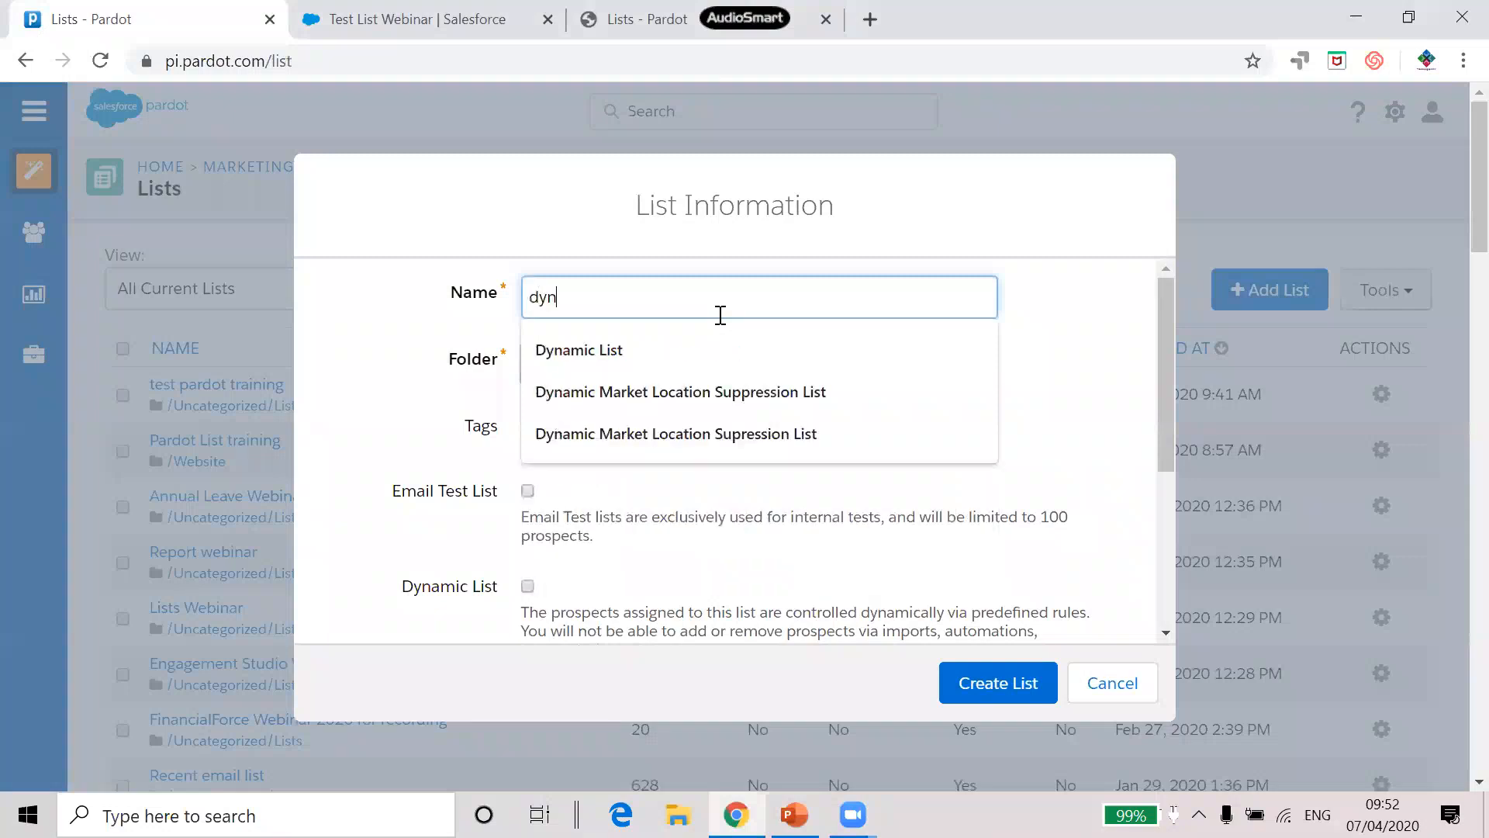
pyautogui.click(659, 365)
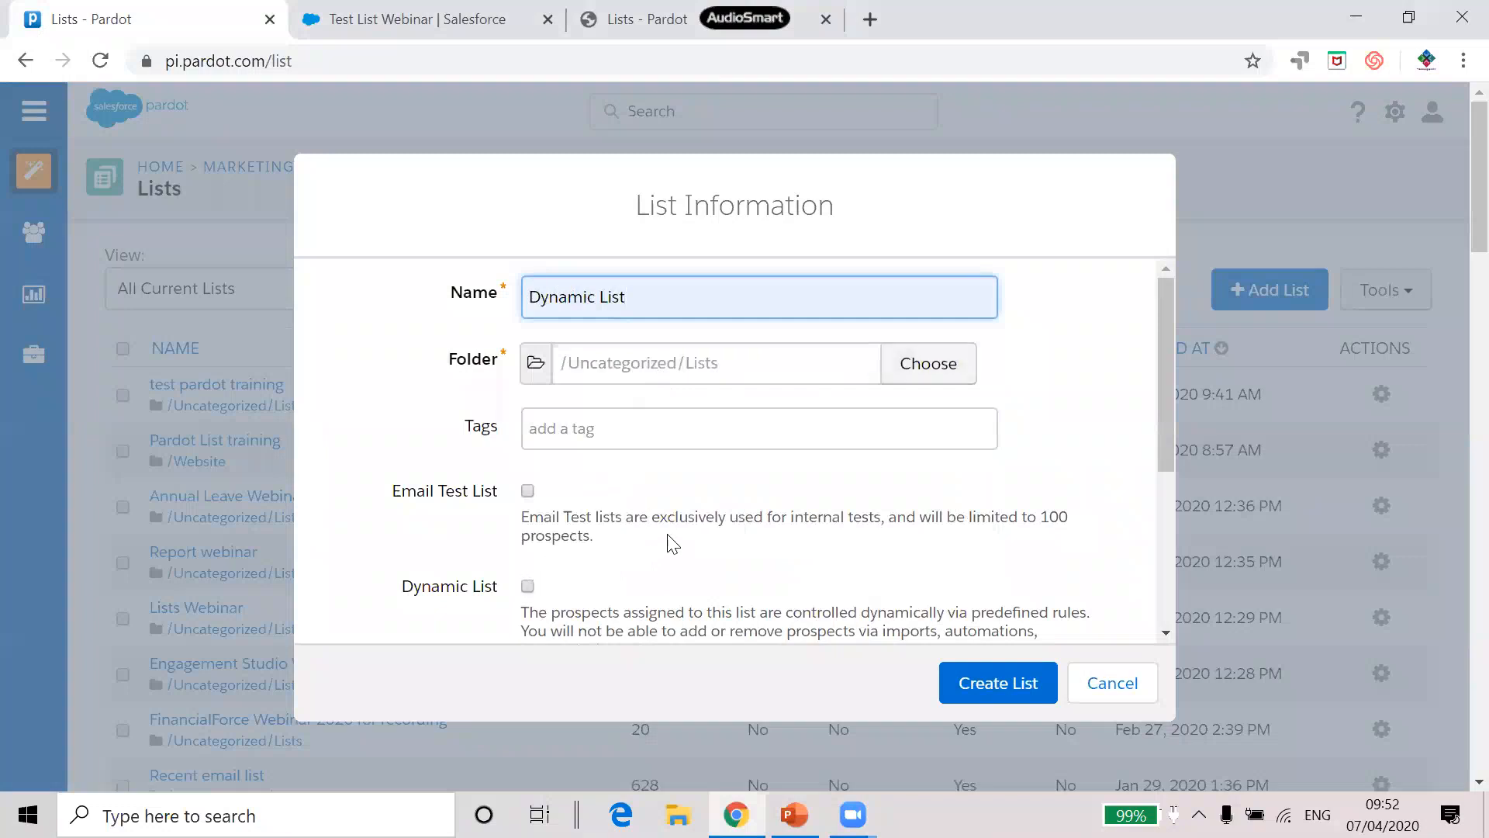
pyautogui.scroll(-1, 675, 535)
pyautogui.click(528, 470)
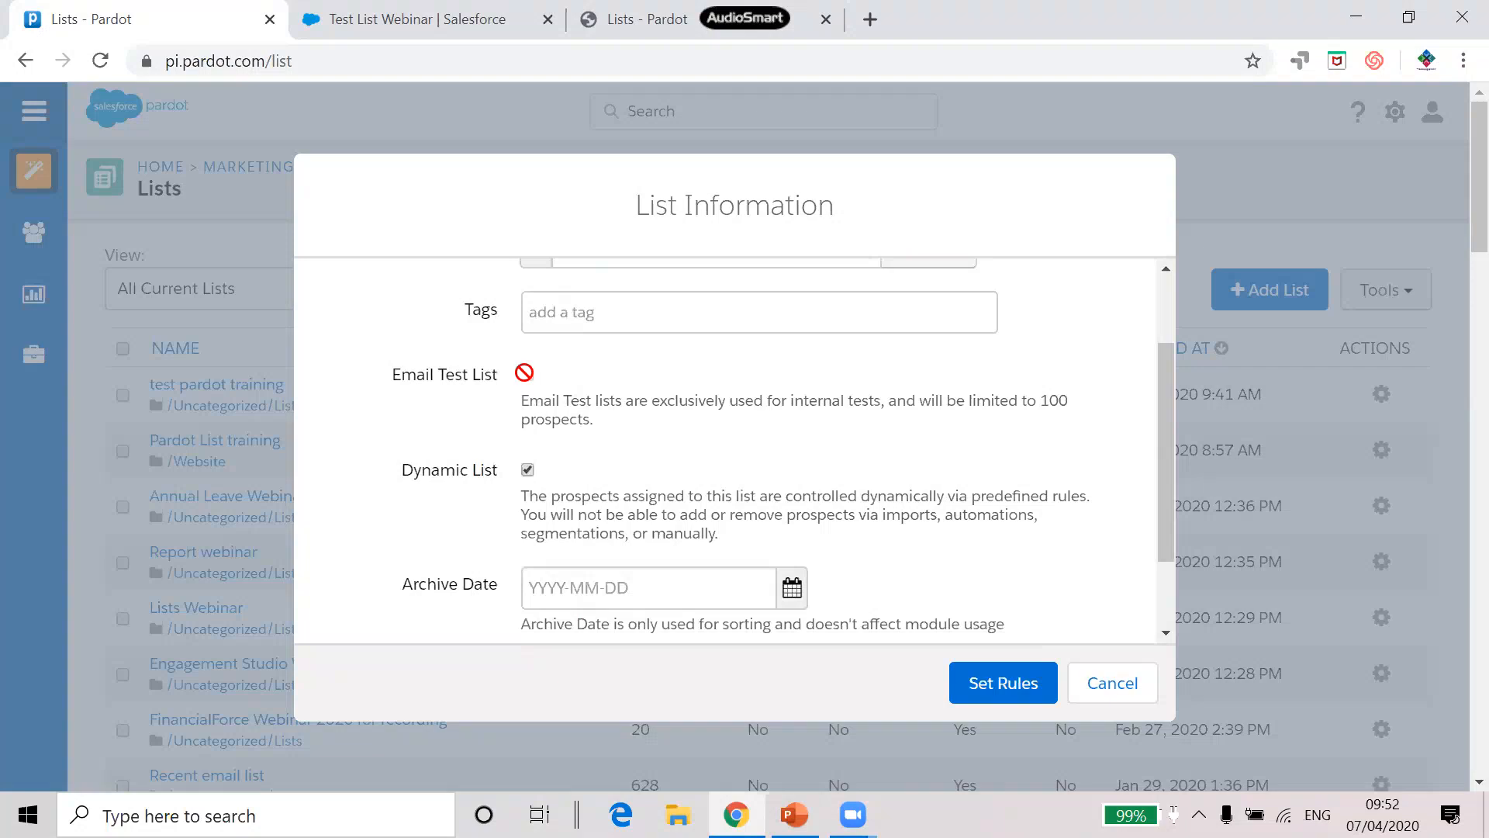
# Confirm the Dynamic List option is on and submit the list details
pyautogui.scroll(-1, 637, 419)
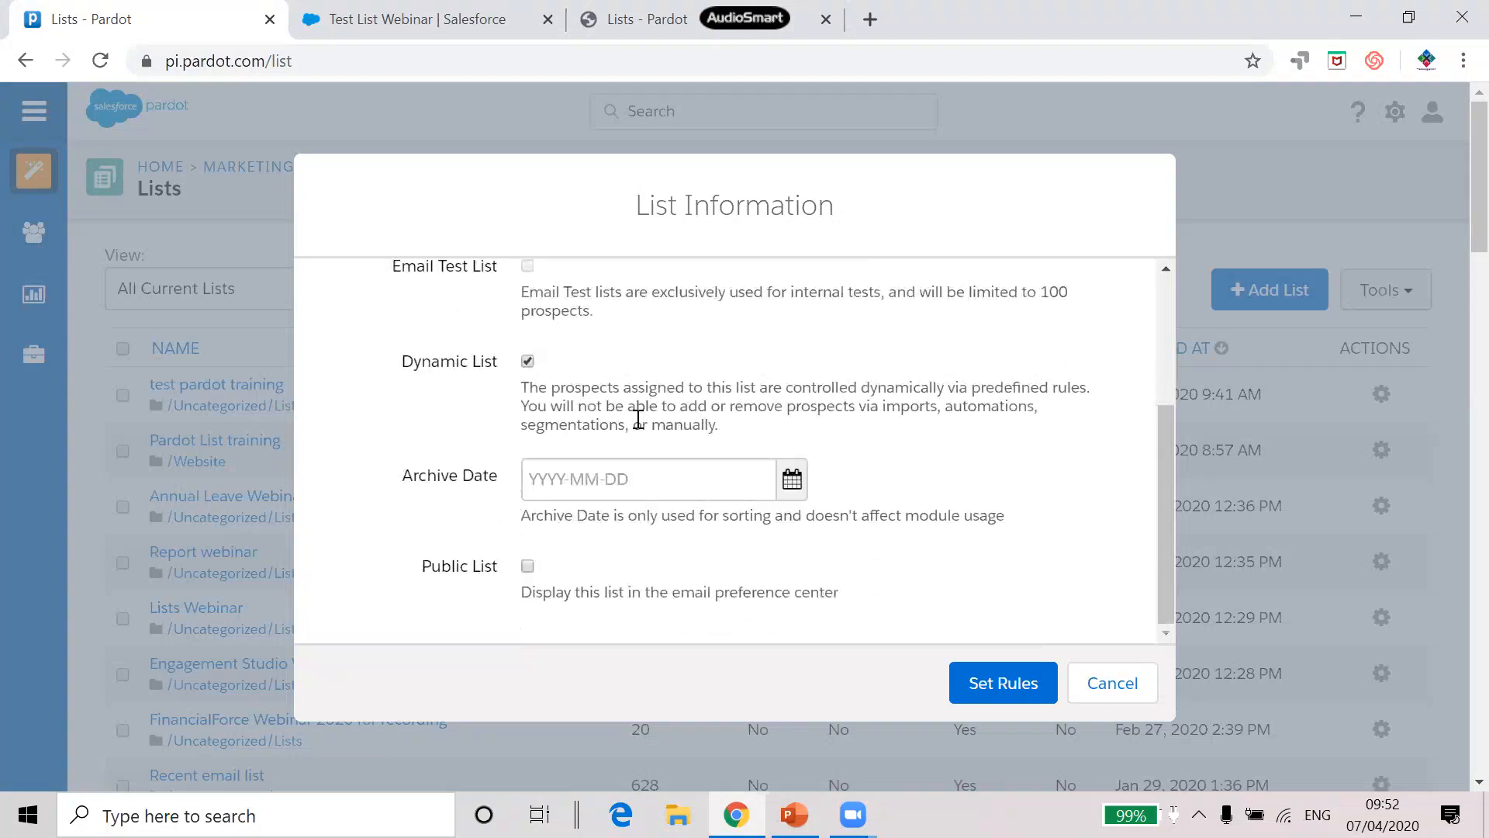
pyautogui.click(527, 362)
pyautogui.scroll(-1, 532, 543)
pyautogui.scroll(1, 540, 499)
pyautogui.click(529, 403)
pyautogui.scroll(-2, 592, 592)
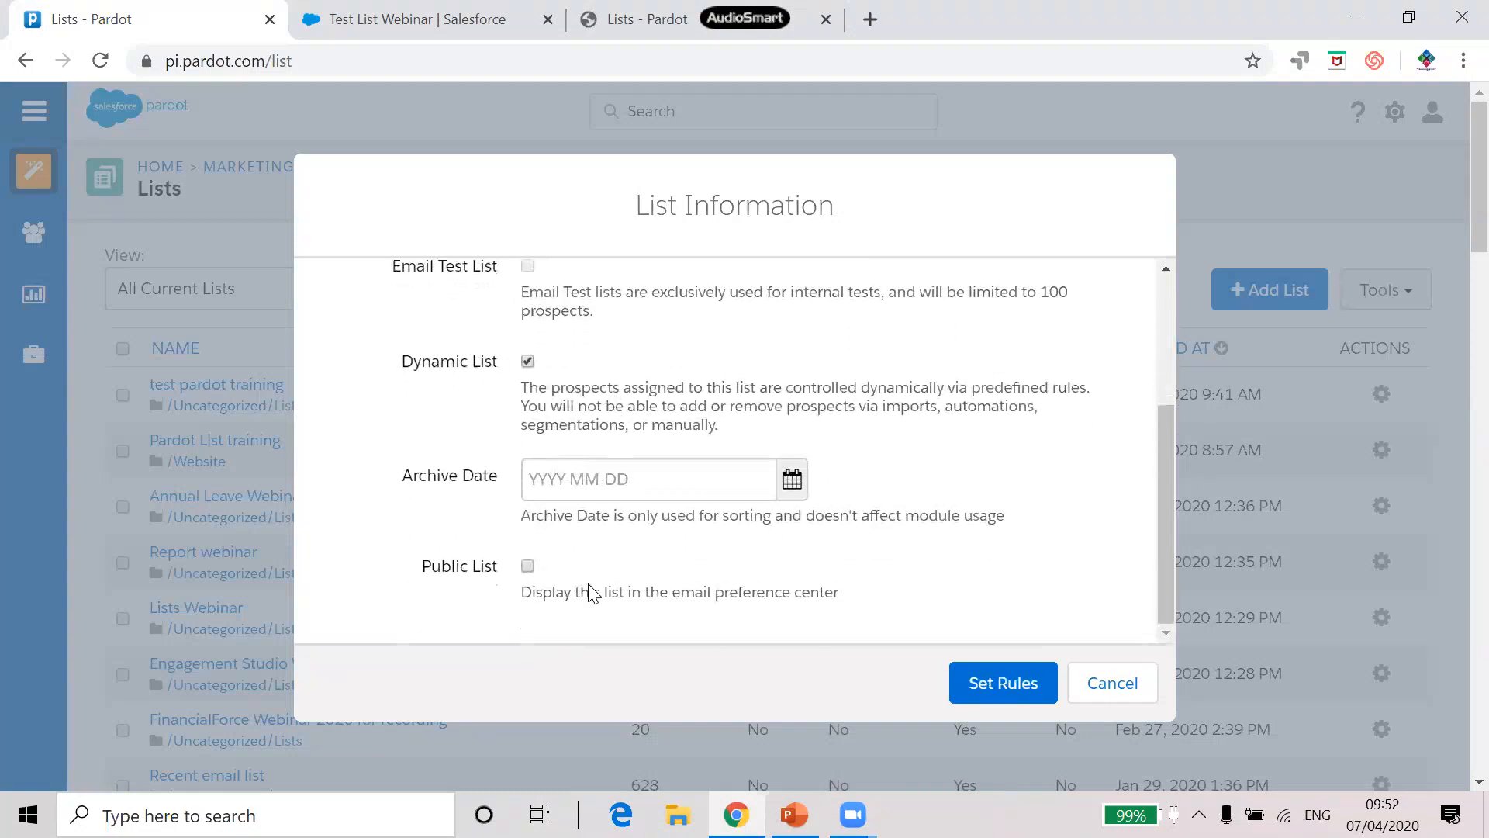
pyautogui.click(1018, 686)
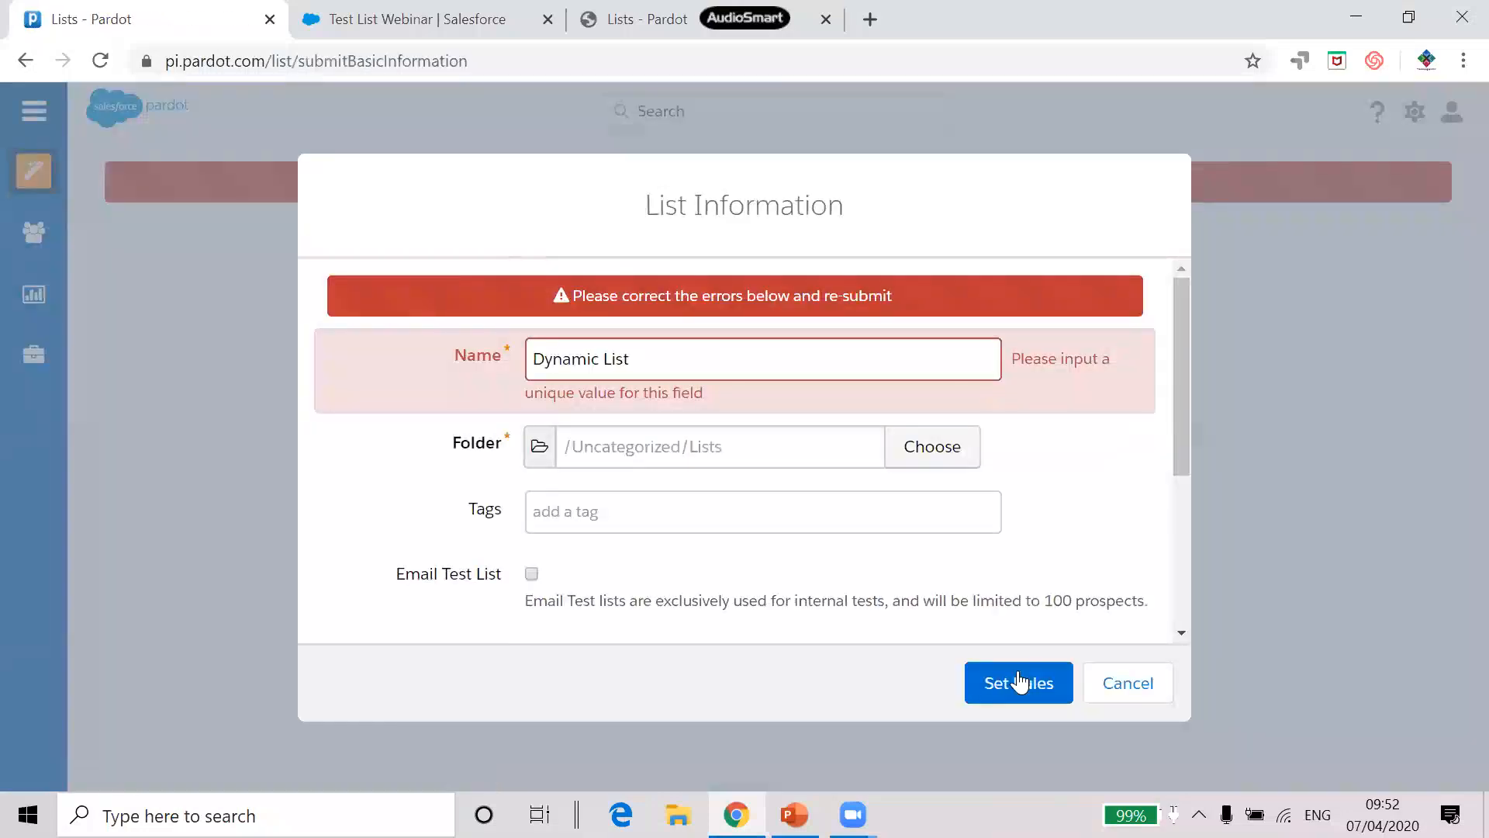
# Rename the list to 'Dynamic List 2', submit it, and add a first blank rule
pyautogui.click(728, 356)
pyautogui.write('2')
pyautogui.click(1010, 681)
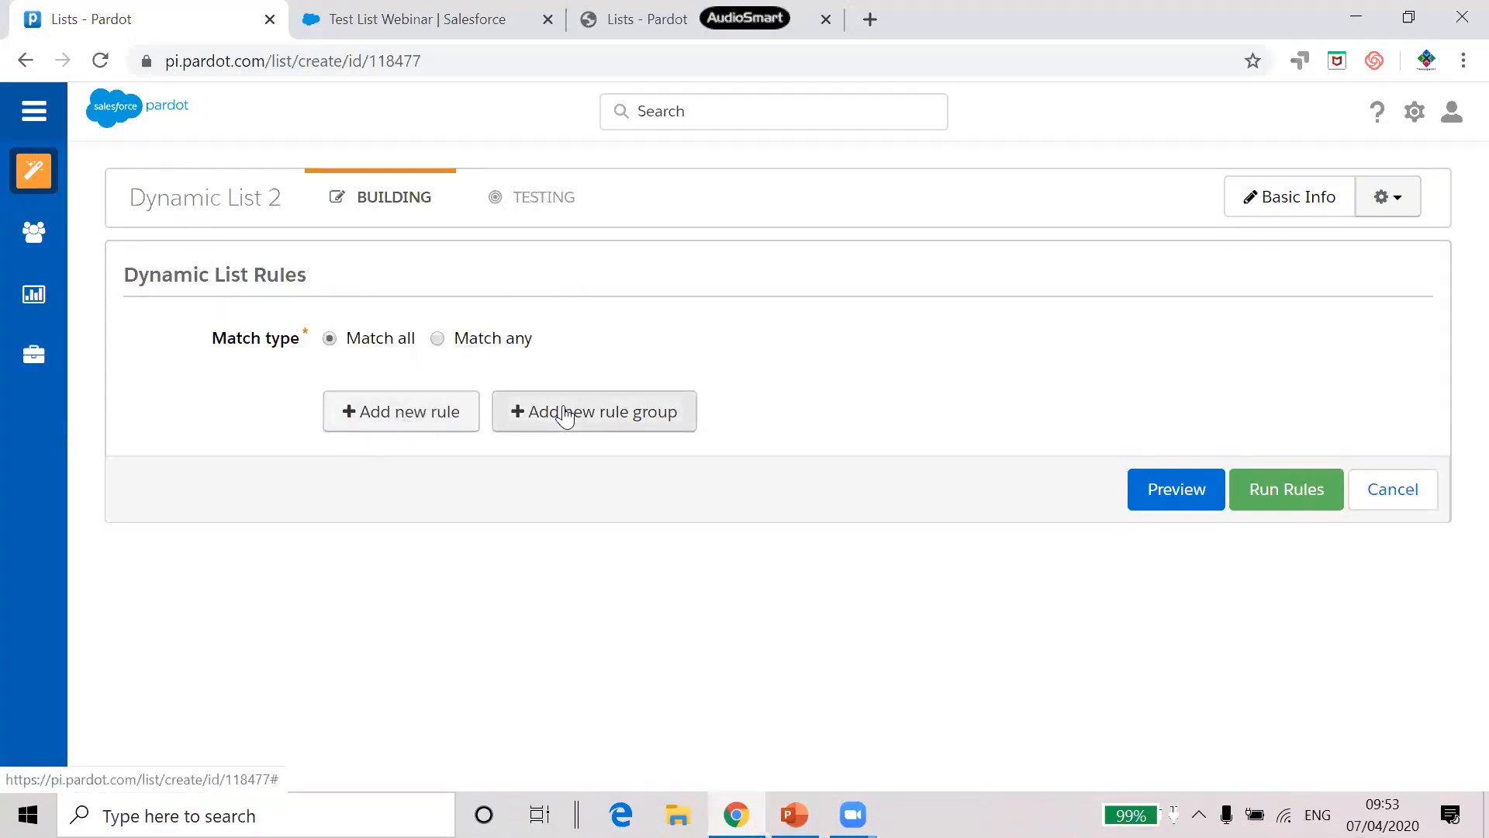
pyautogui.click(439, 422)
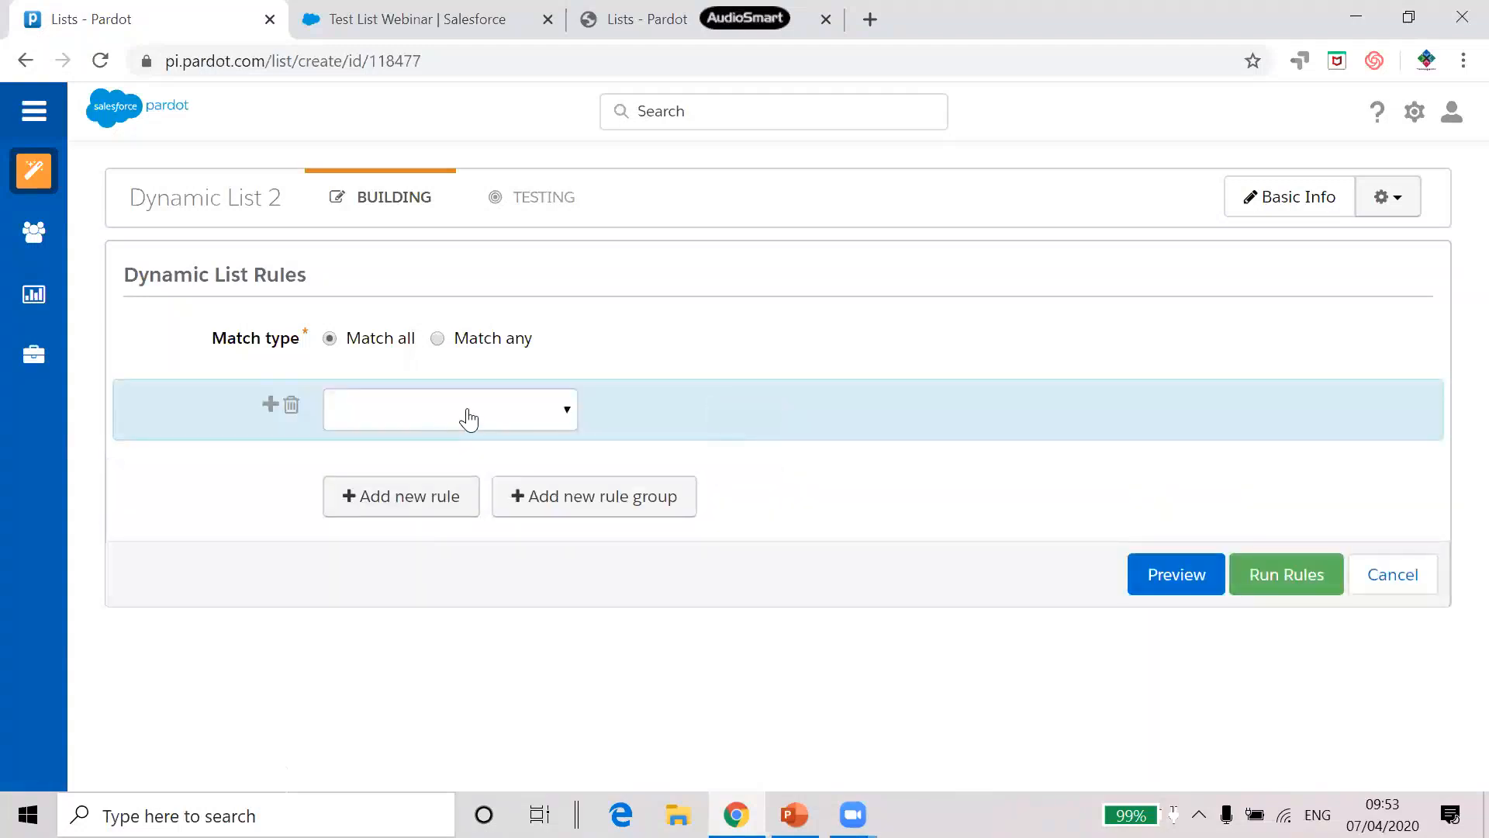
# Make the first rule check prospect default field Job Title for 'manager' and 'CEO'
pyautogui.click(467, 417)
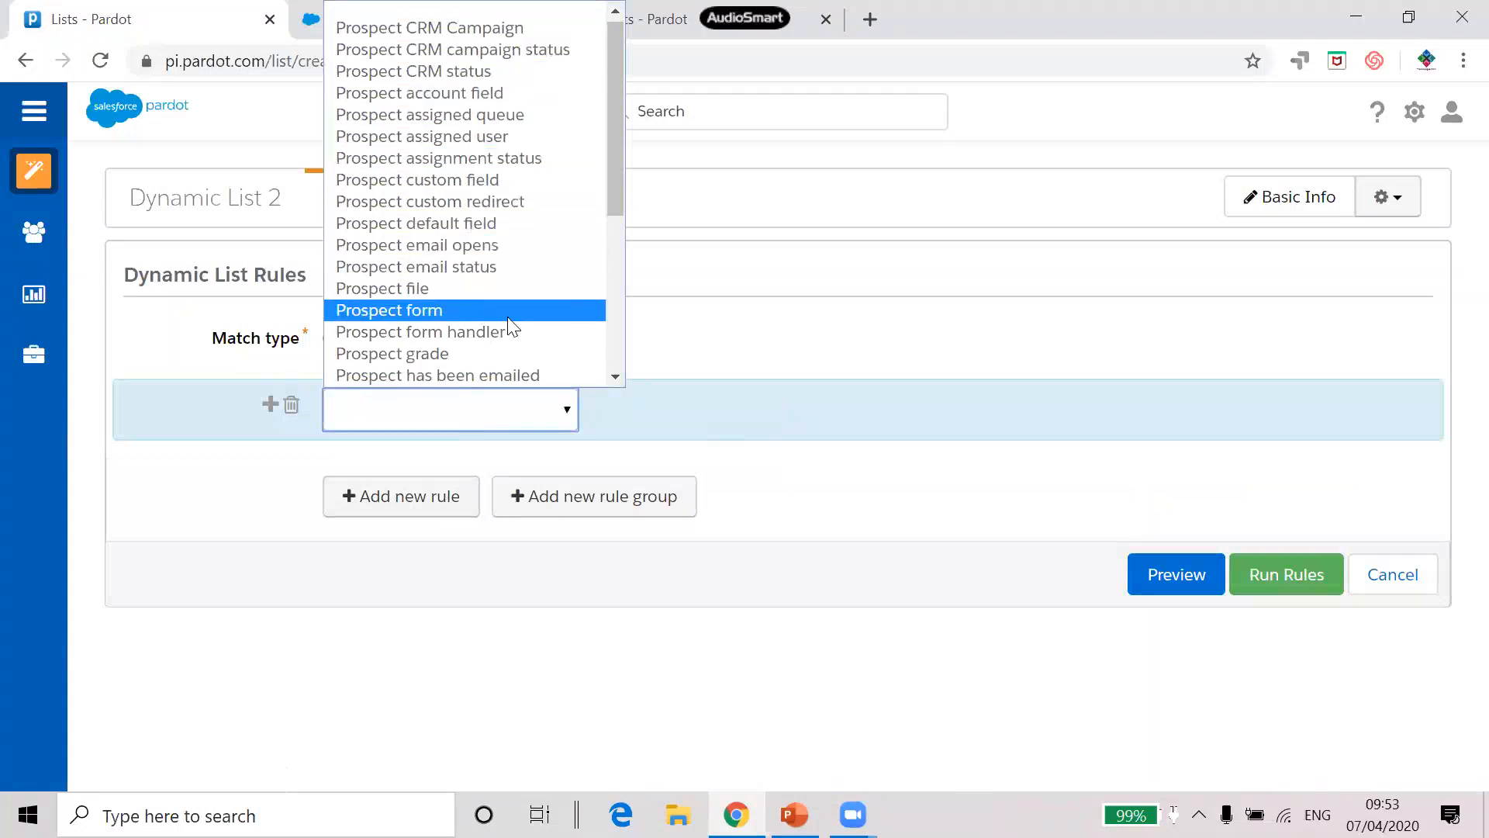
pyautogui.scroll(-3, 520, 329)
pyautogui.scroll(-1, 522, 301)
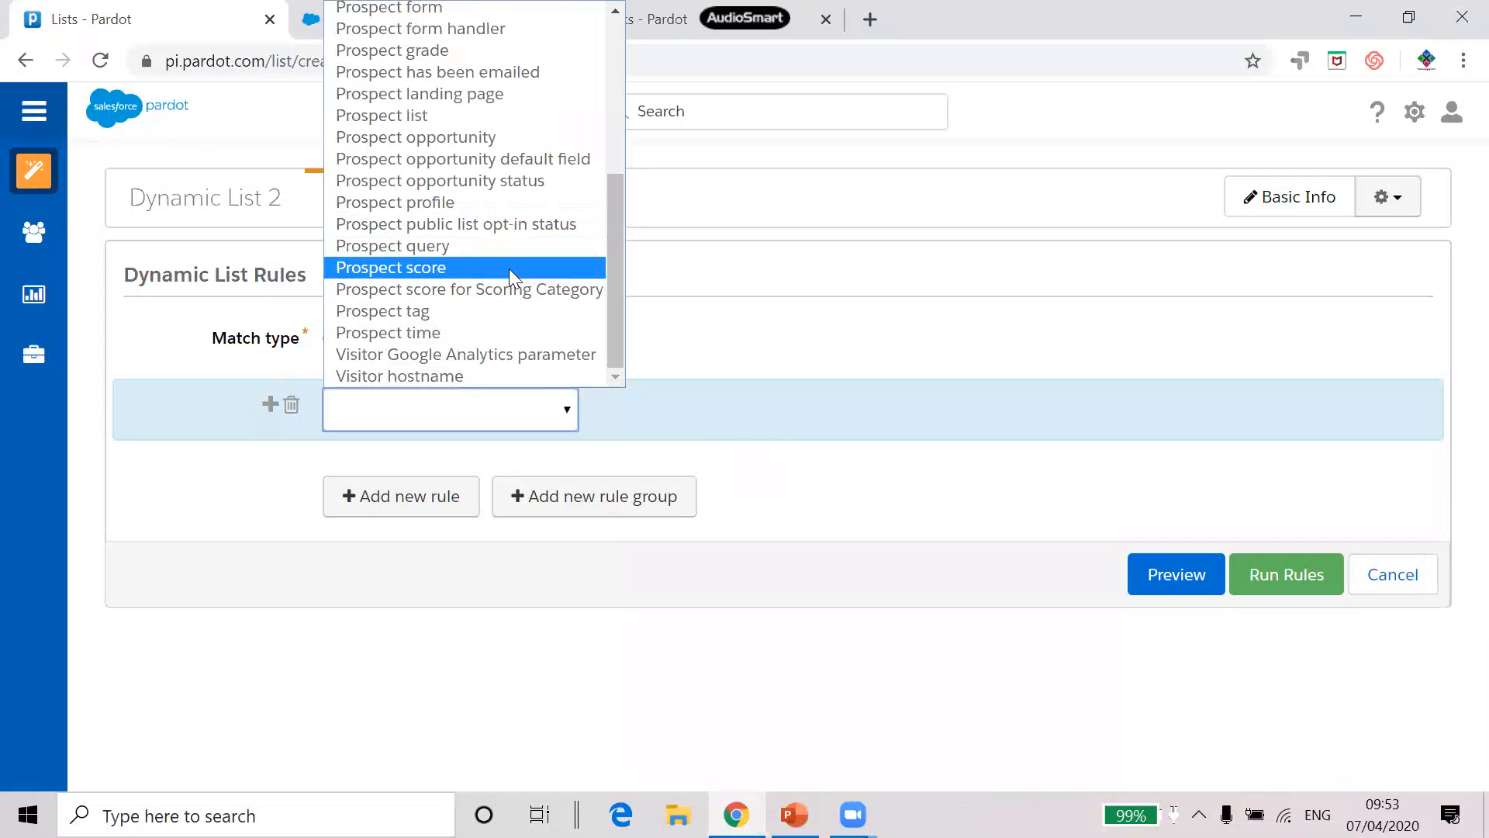
pyautogui.scroll(4, 509, 269)
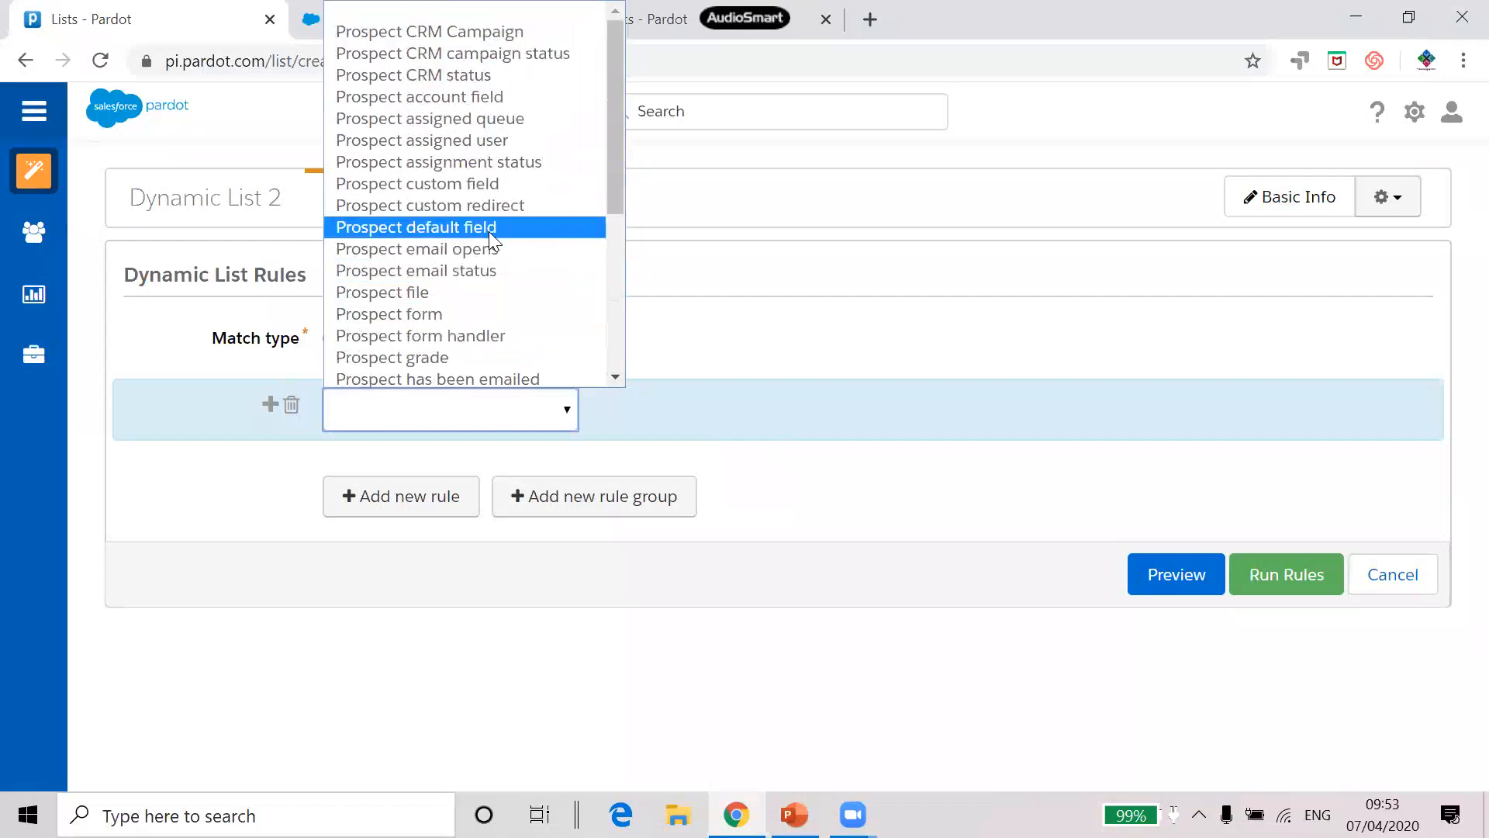
pyautogui.click(490, 229)
pyautogui.click(647, 408)
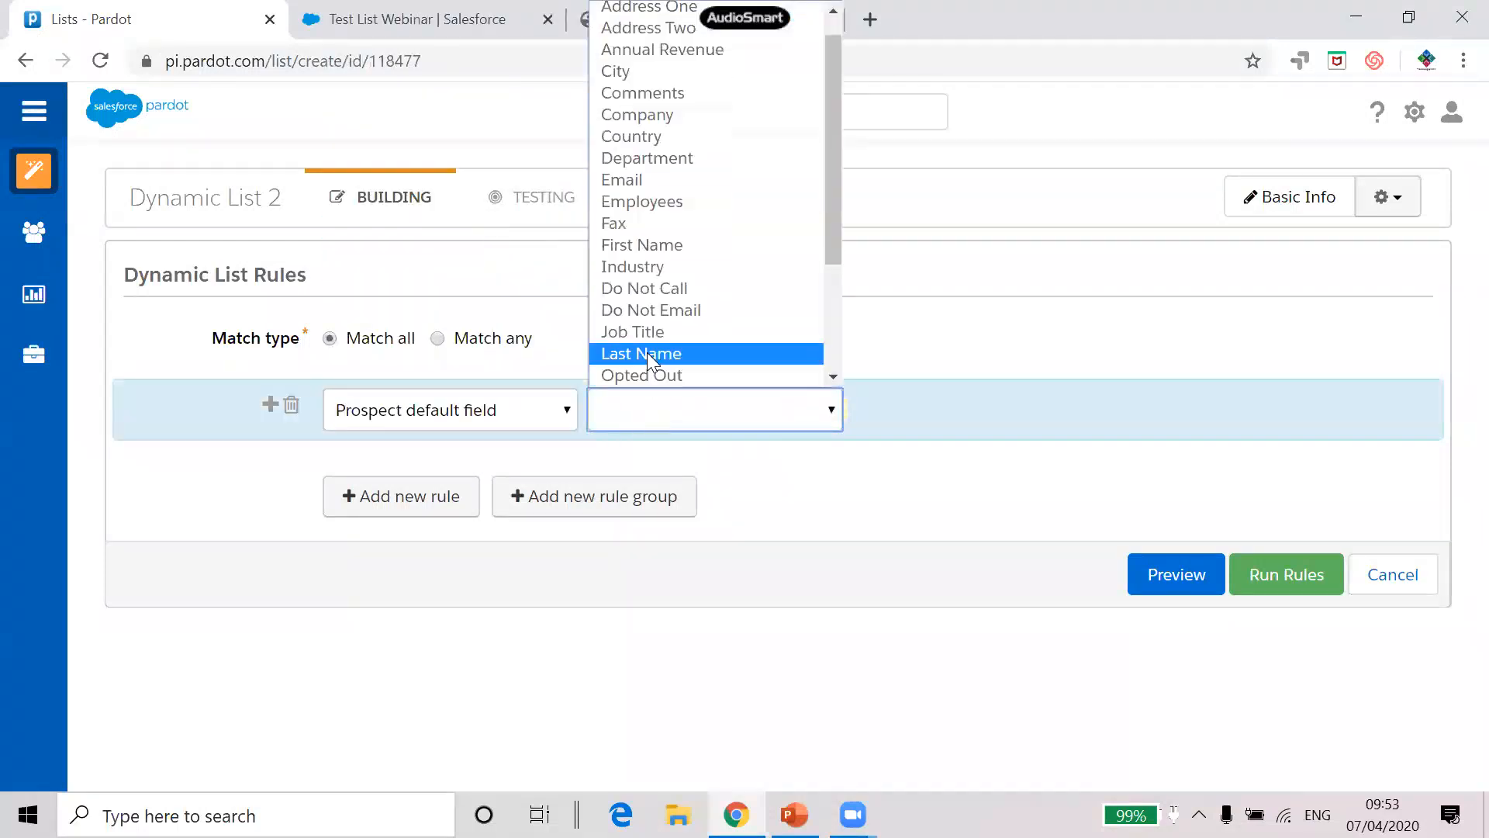
pyautogui.click(649, 334)
pyautogui.click(1172, 400)
pyautogui.write('manager')
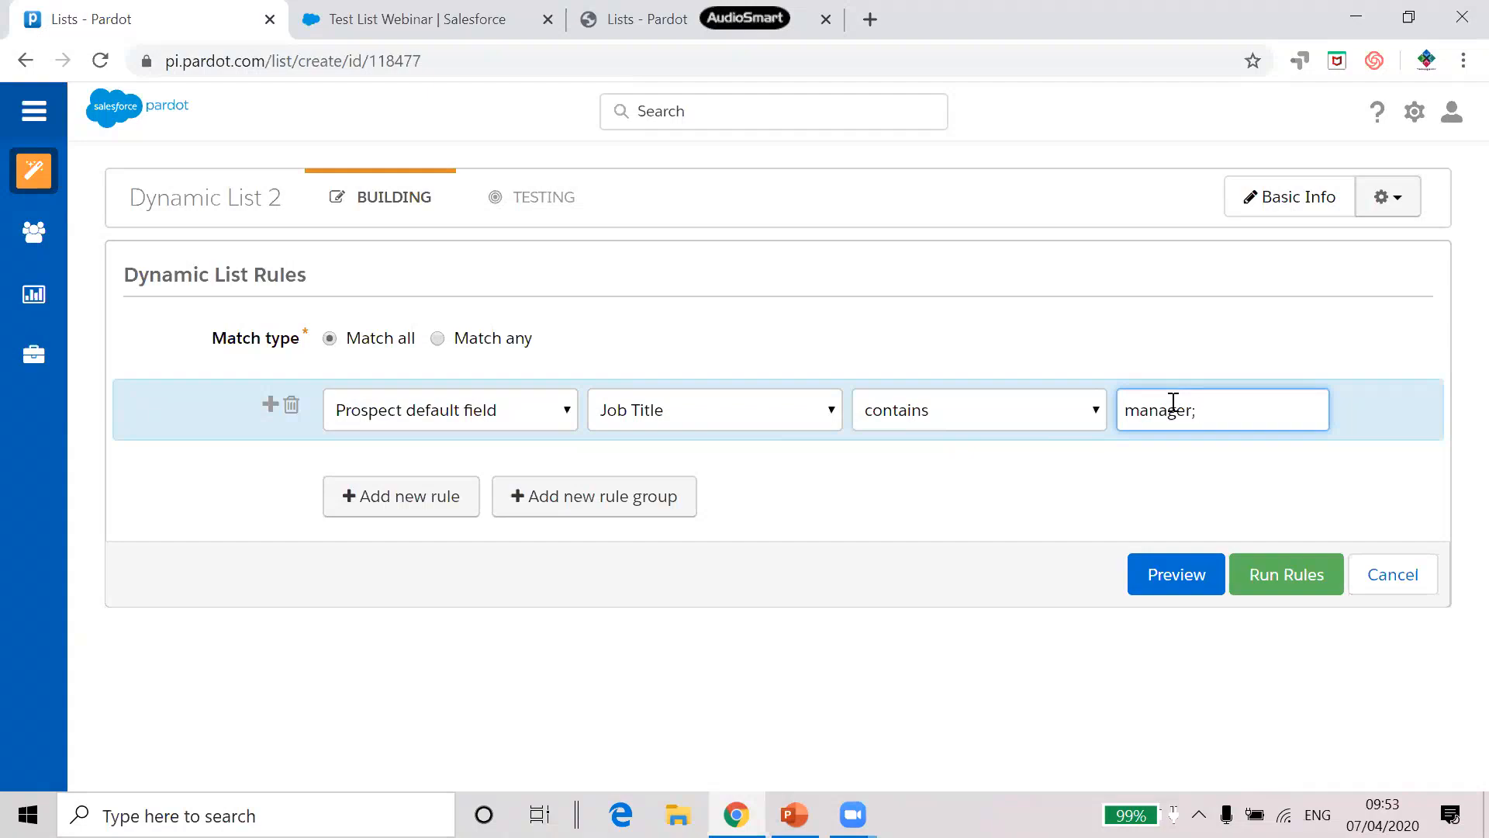
pyautogui.write('CEO')
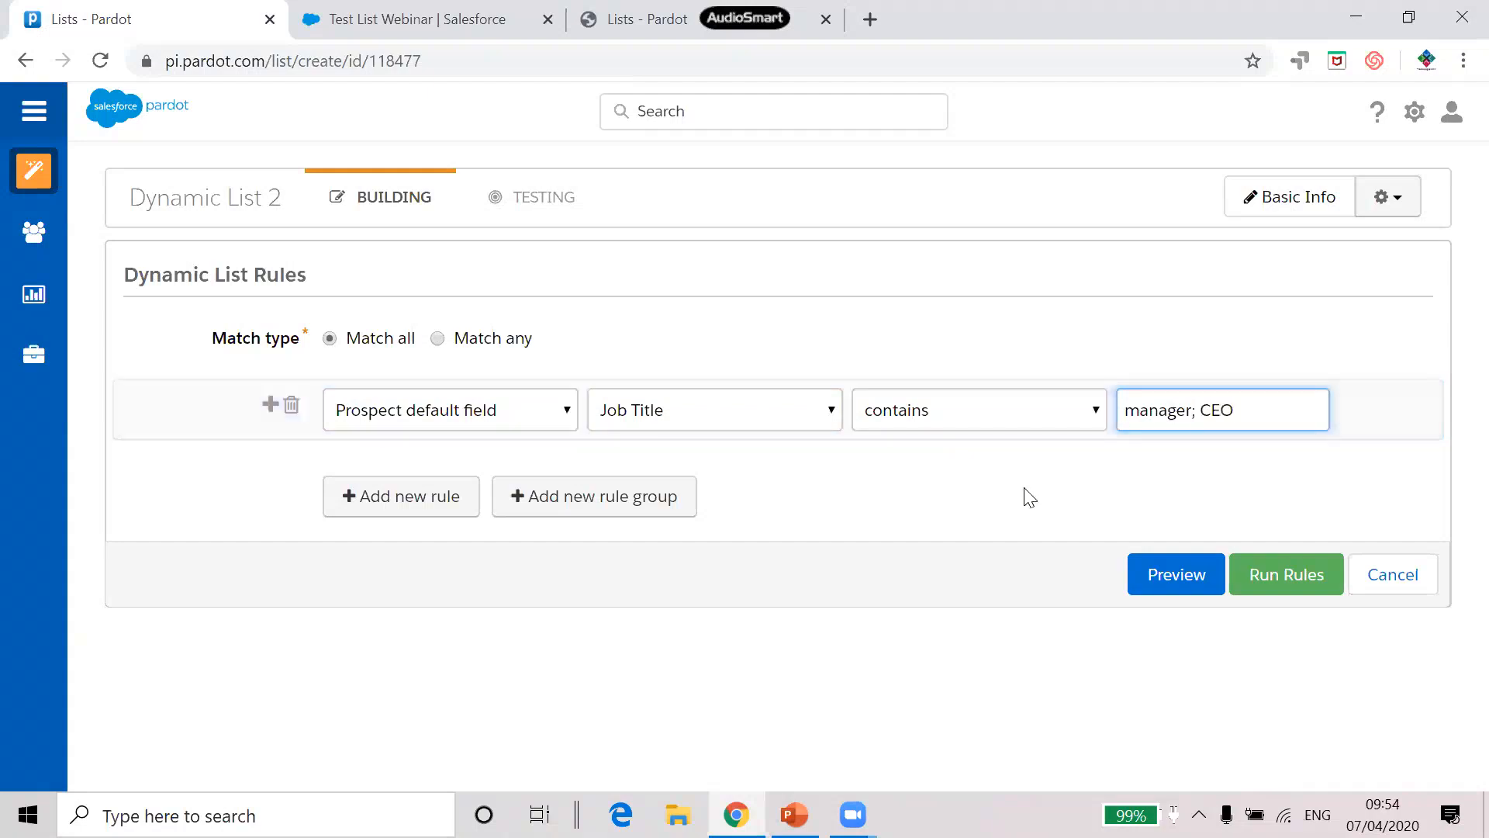
pyautogui.moveTo(1233, 410); pyautogui.dragTo(1118, 410)
pyautogui.click(1260, 409)
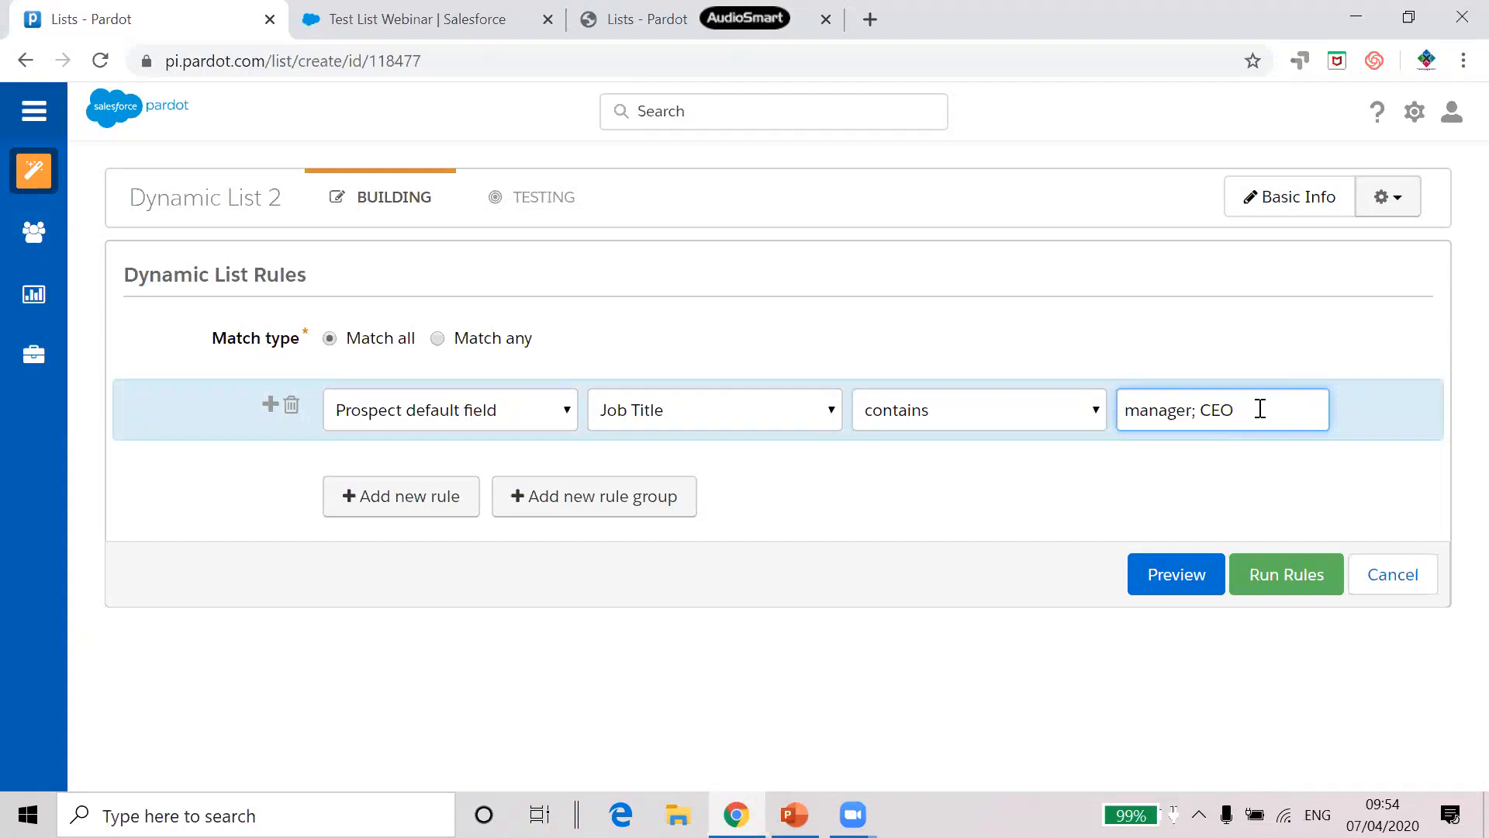
# Add a second rule: prospect default field Industry is Manufacturing
pyautogui.click(429, 502)
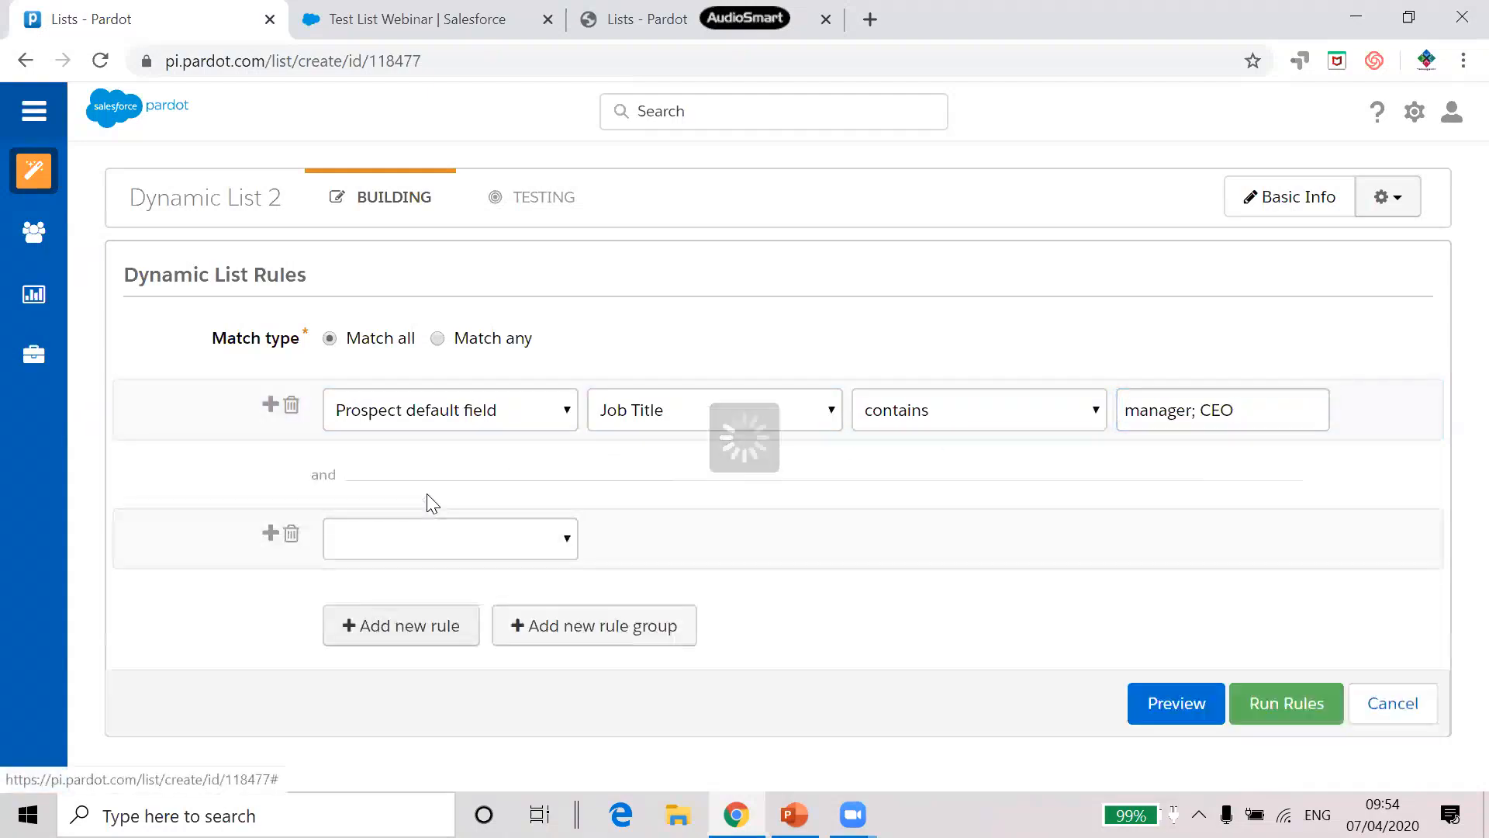
pyautogui.click(432, 541)
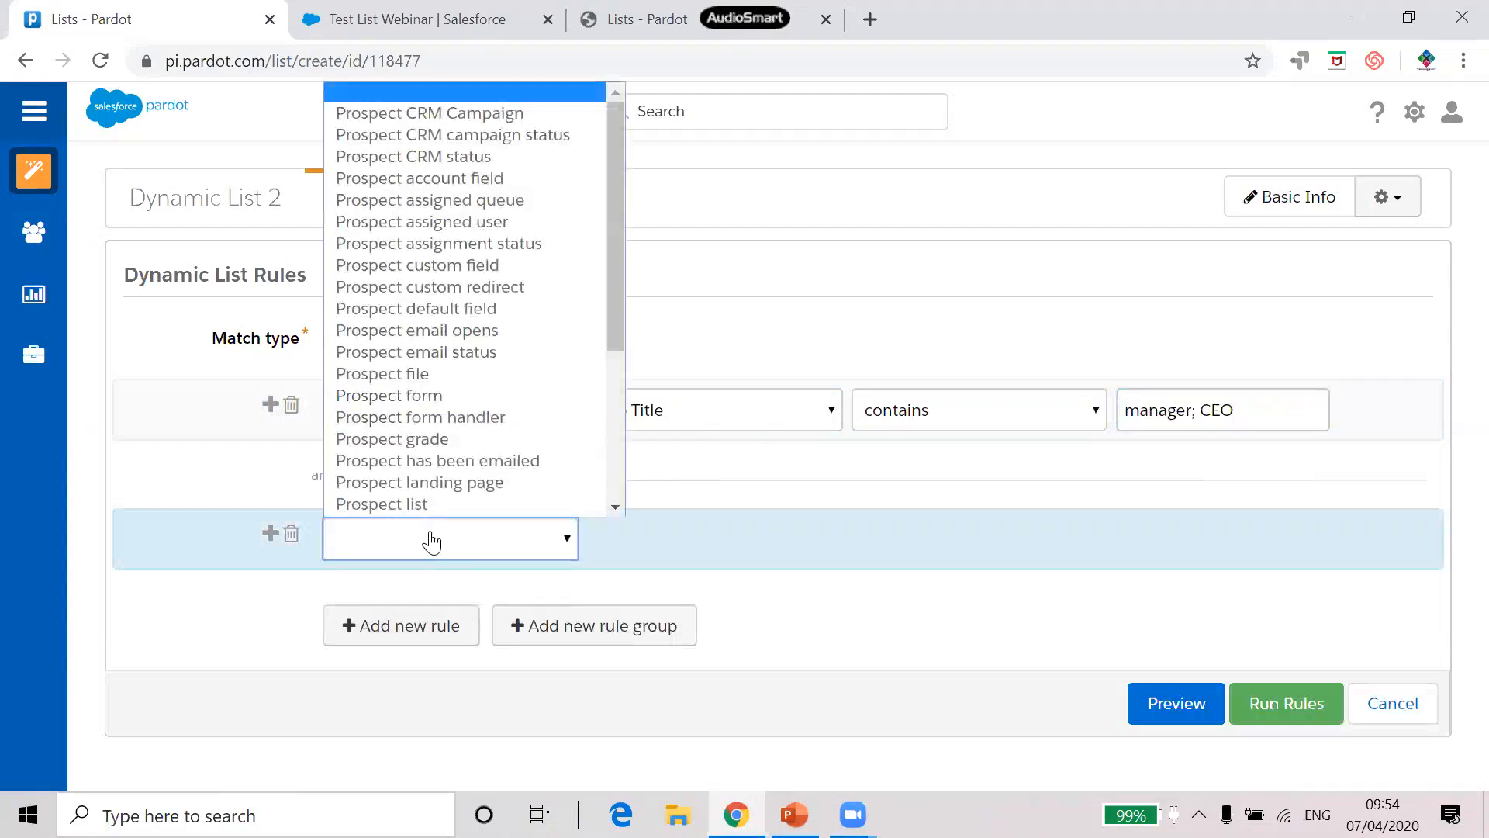
pyautogui.scroll(-1, 458, 496)
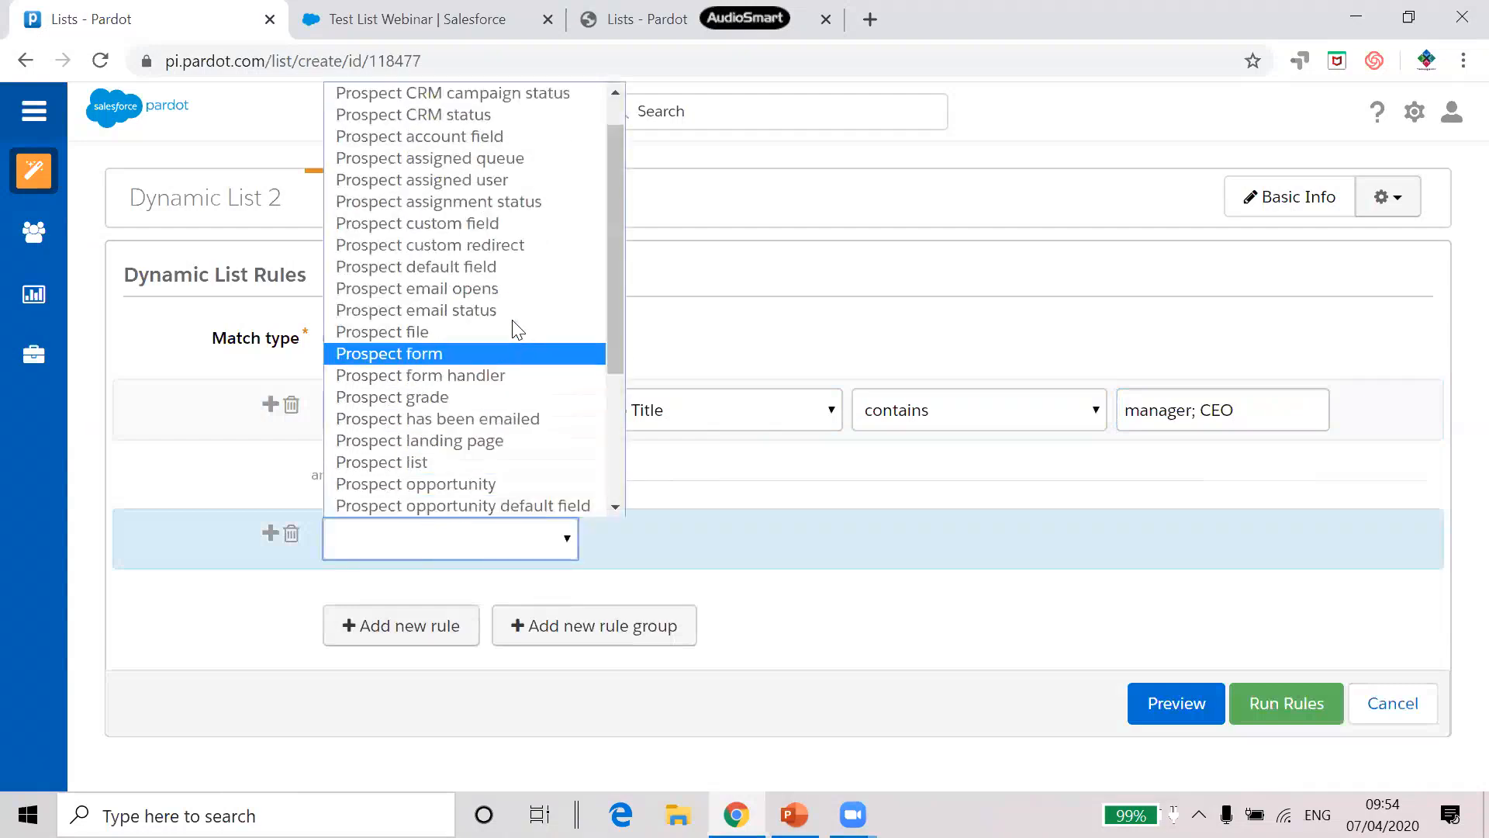
pyautogui.click(484, 266)
pyautogui.click(673, 542)
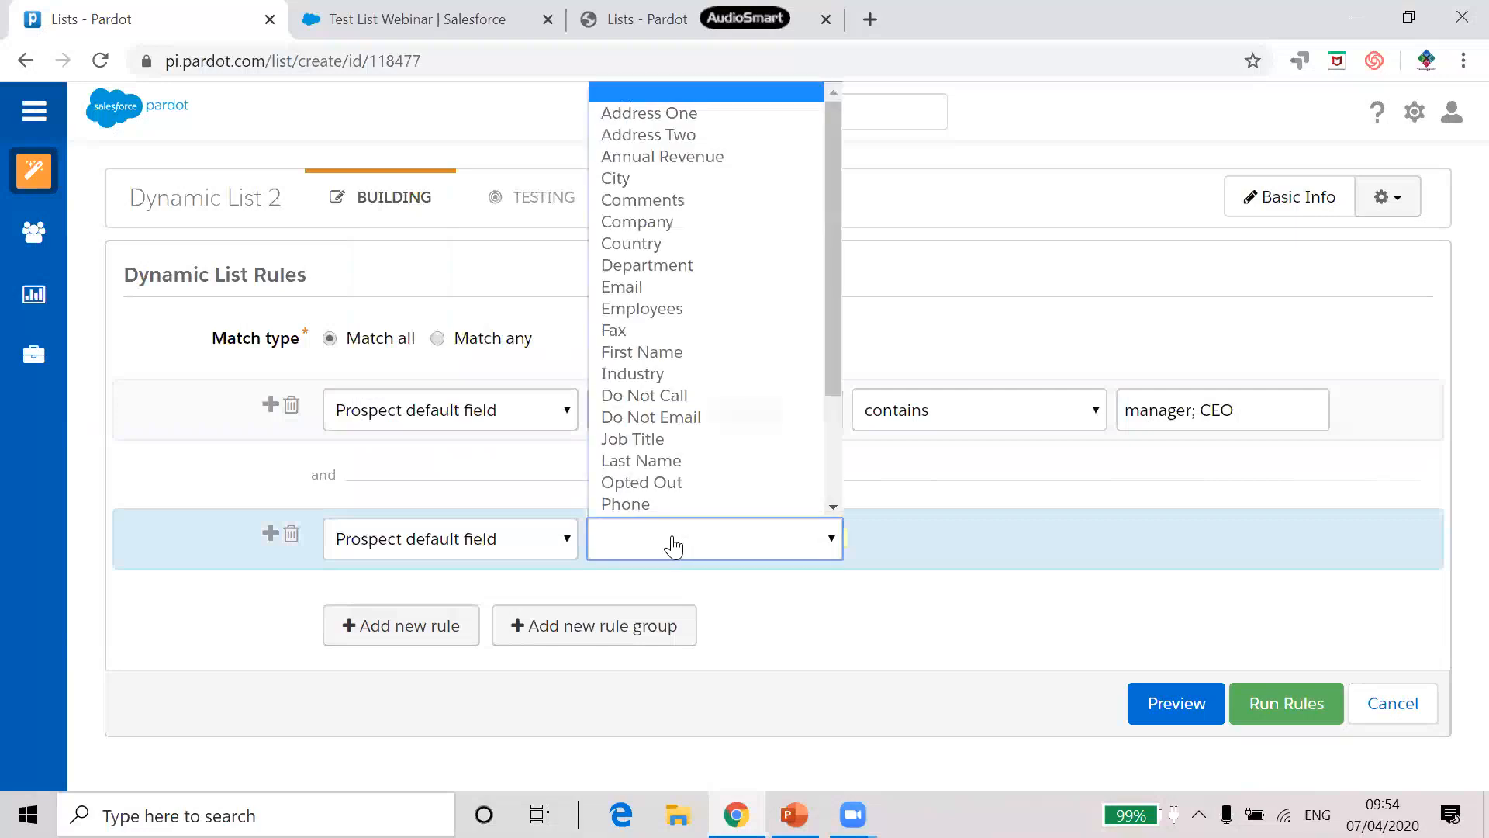
pyautogui.scroll(-1, 719, 442)
pyautogui.click(698, 355)
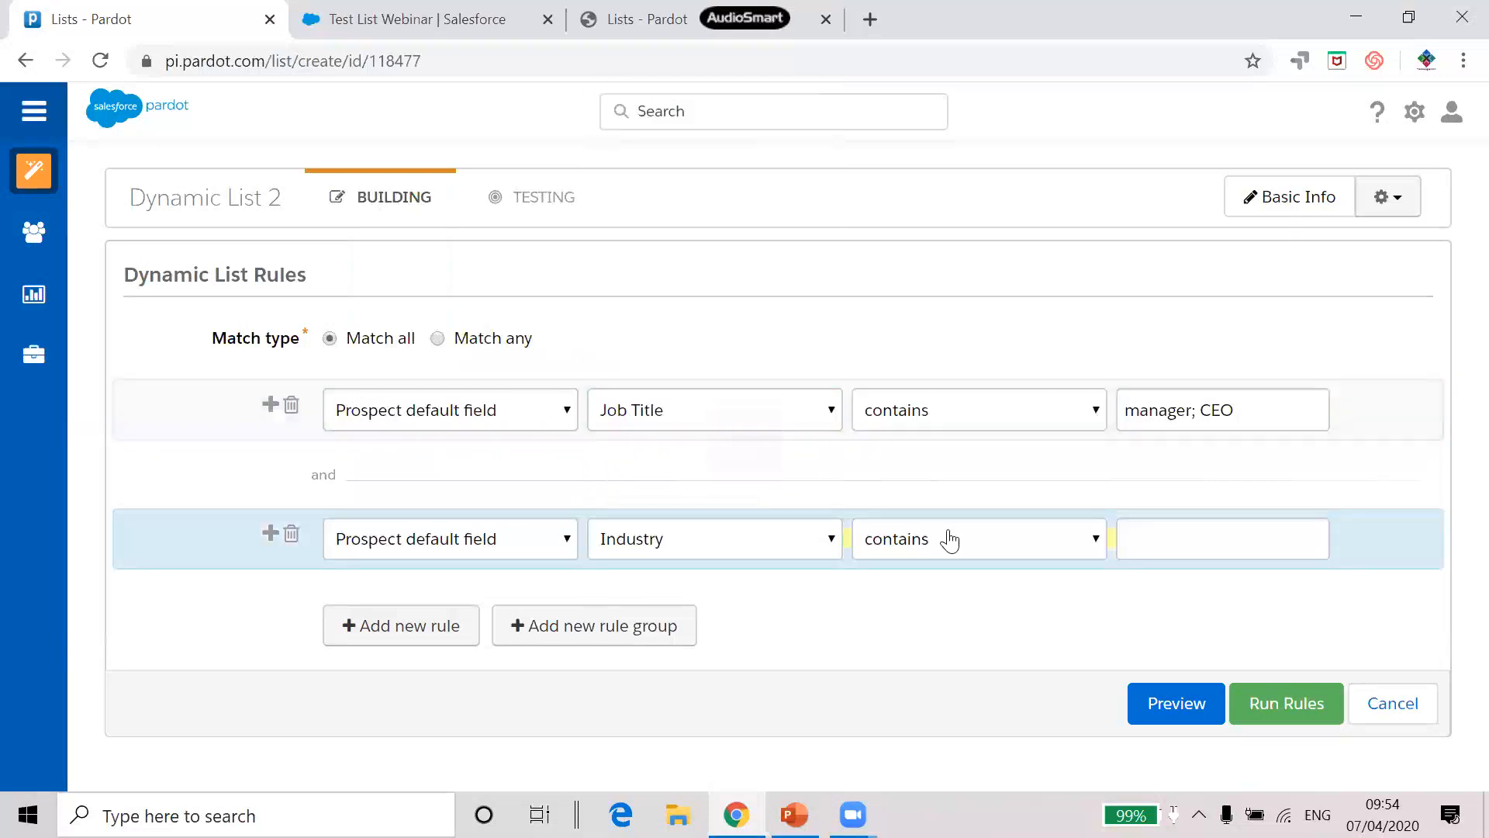
pyautogui.click(949, 539)
pyautogui.click(916, 329)
pyautogui.click(1169, 535)
pyautogui.write('Manufacturing')
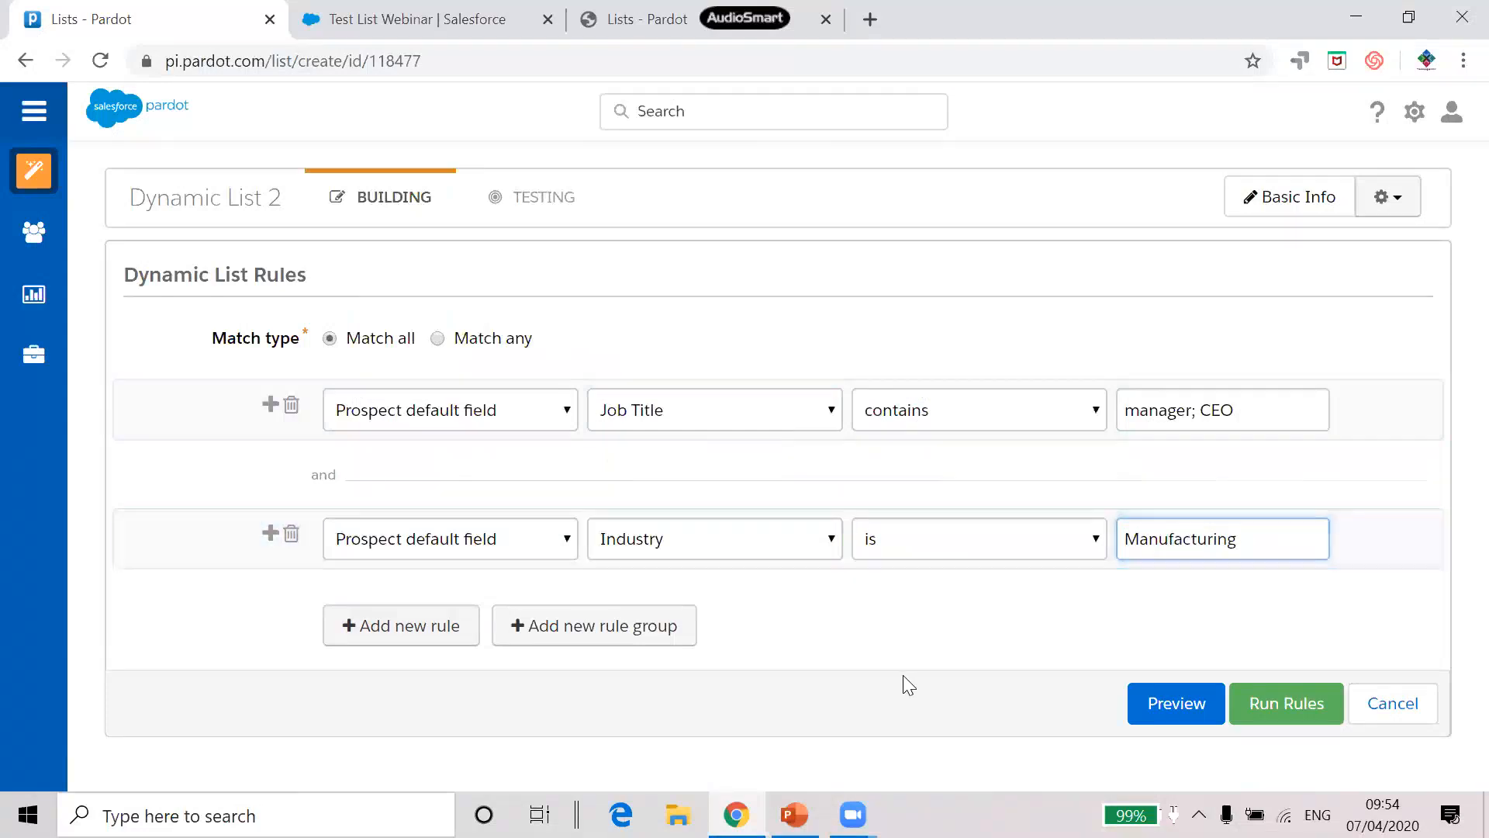
# Add a Match any rule group whose first rule is prospect grade greater than B-
pyautogui.click(596, 637)
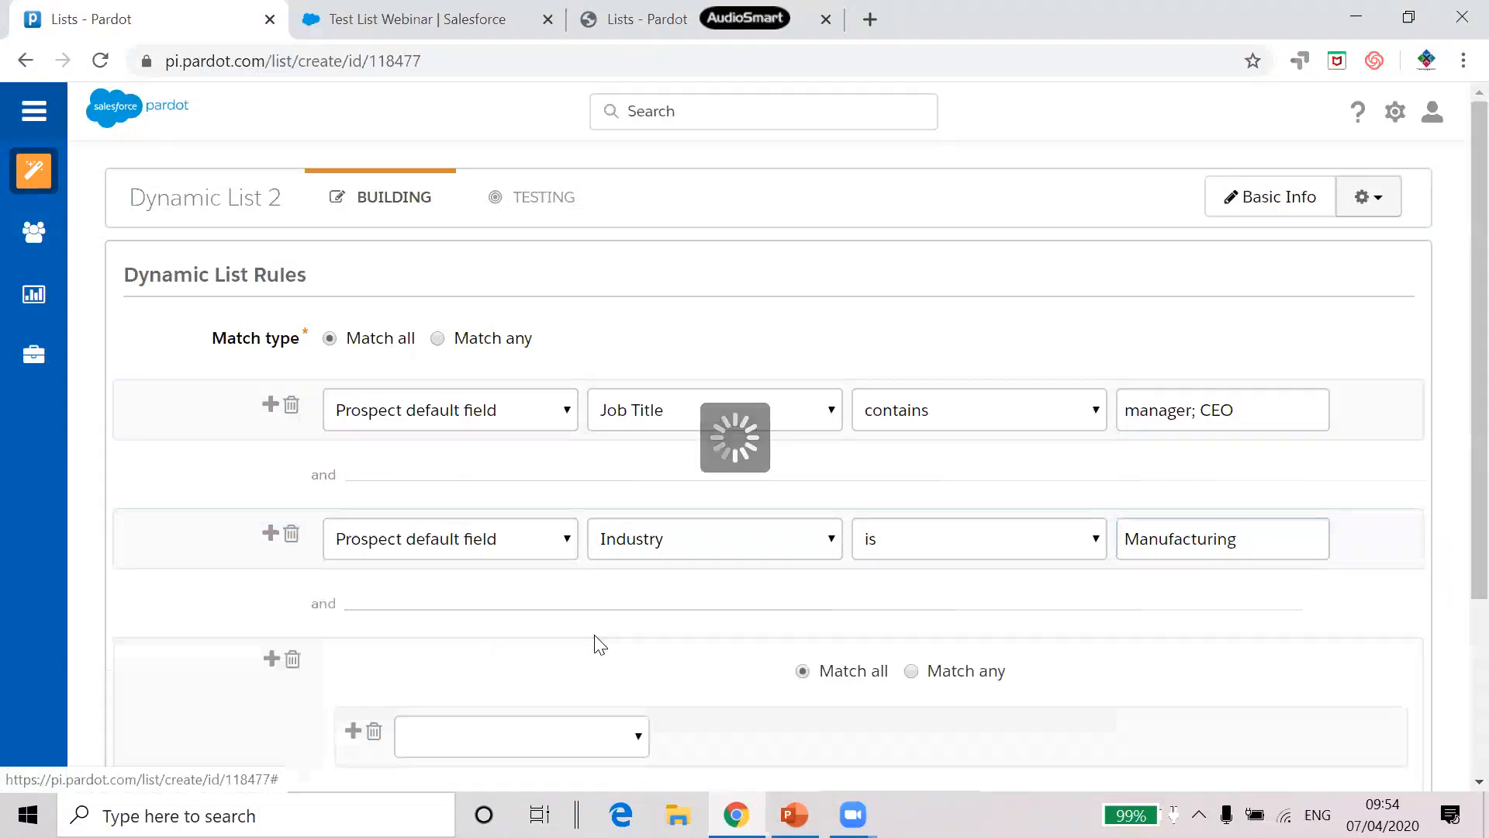
pyautogui.scroll(-3, 598, 587)
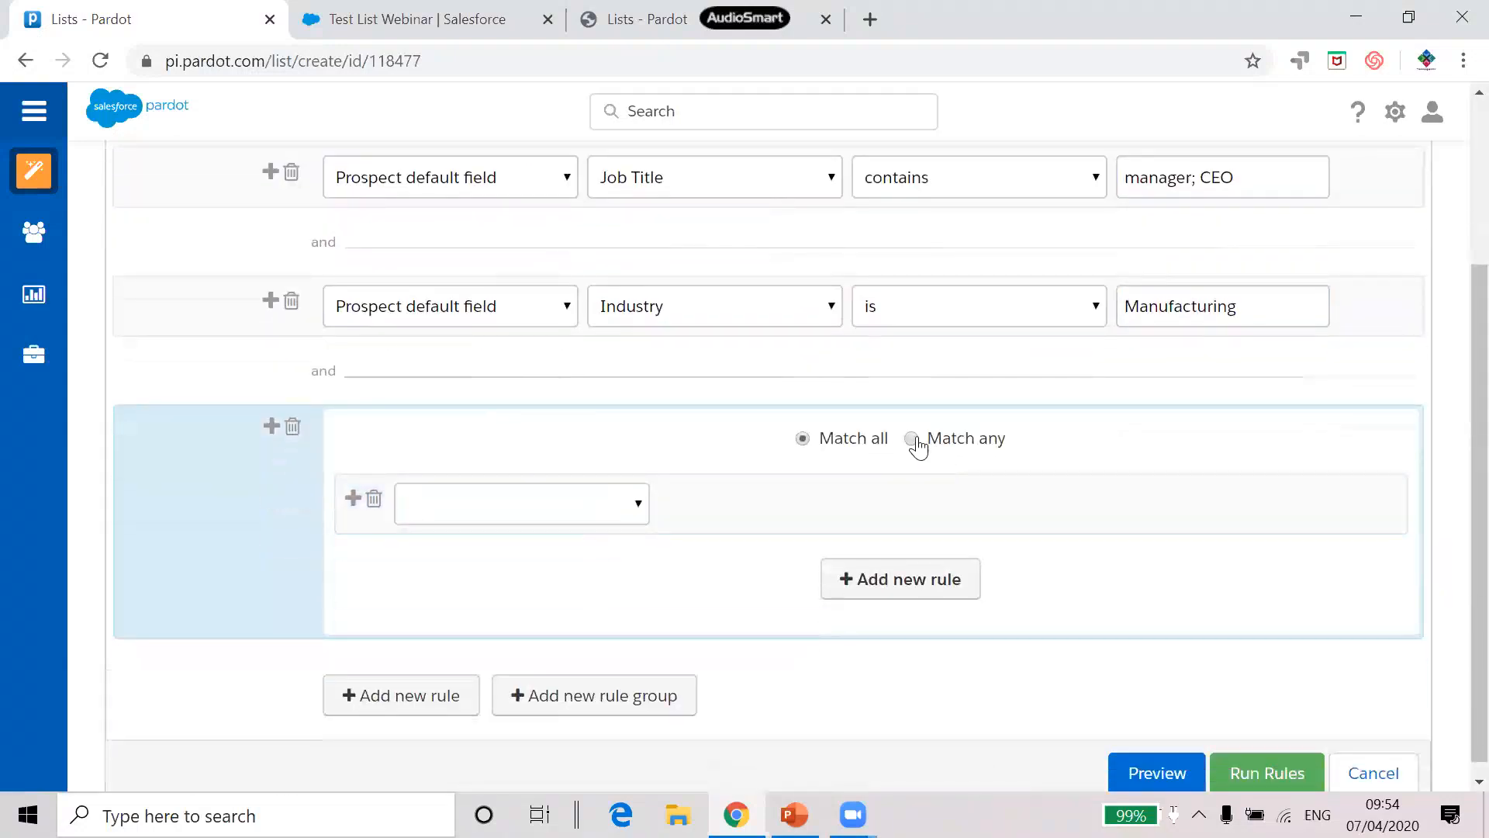
pyautogui.click(913, 440)
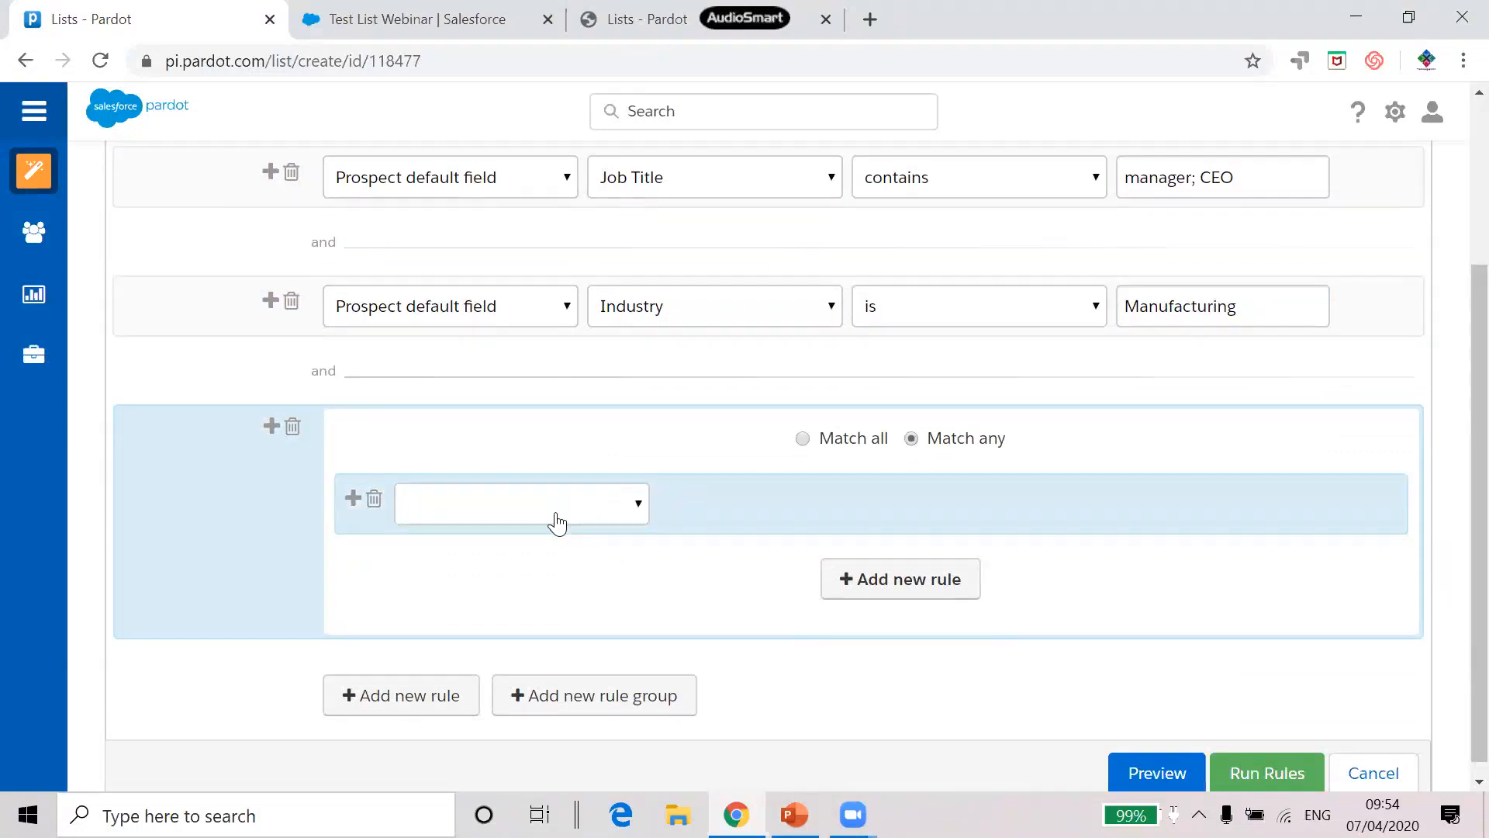
pyautogui.click(557, 522)
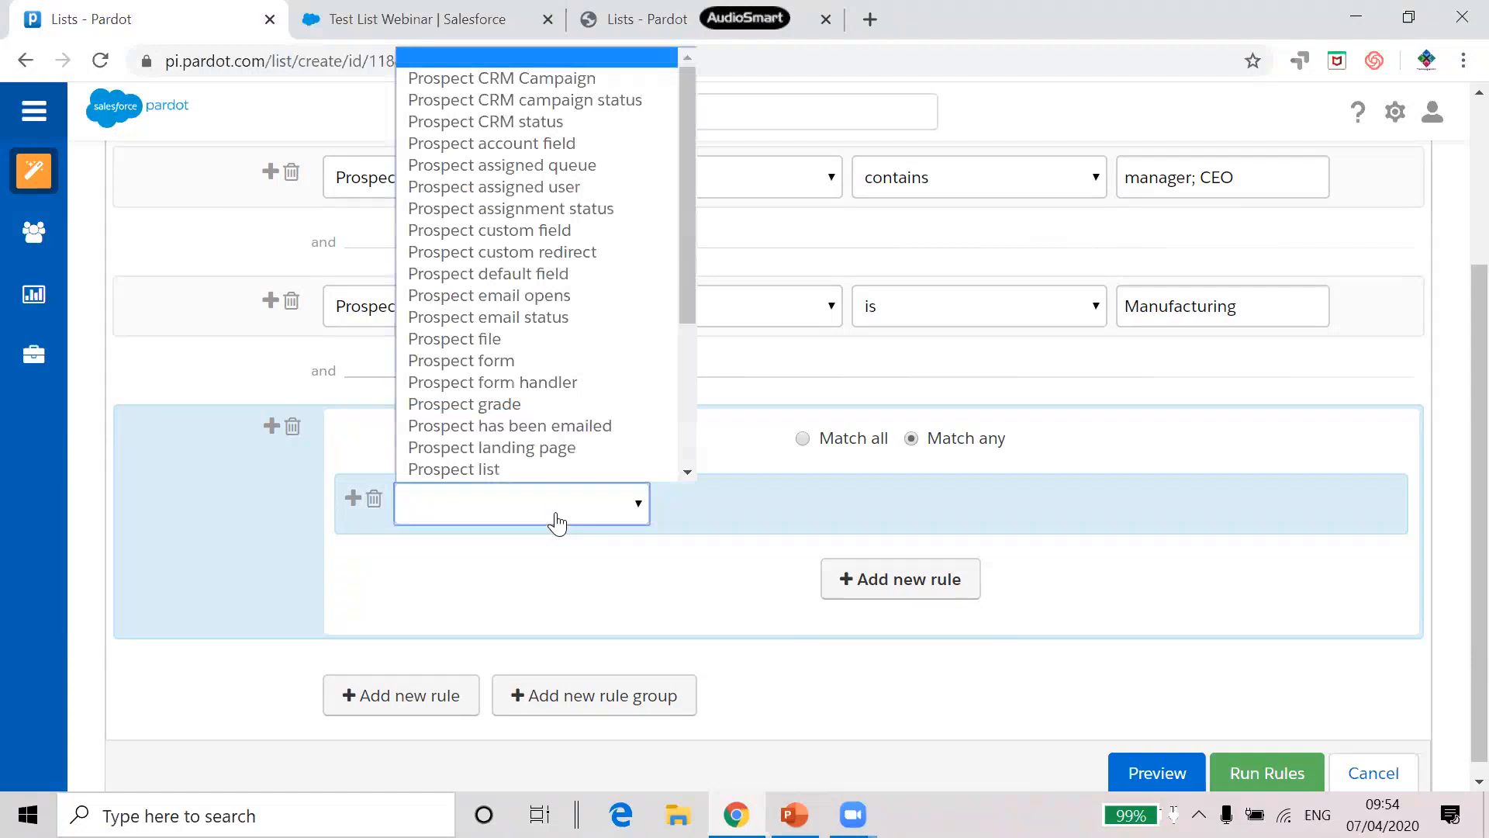
pyautogui.scroll(-1, 551, 458)
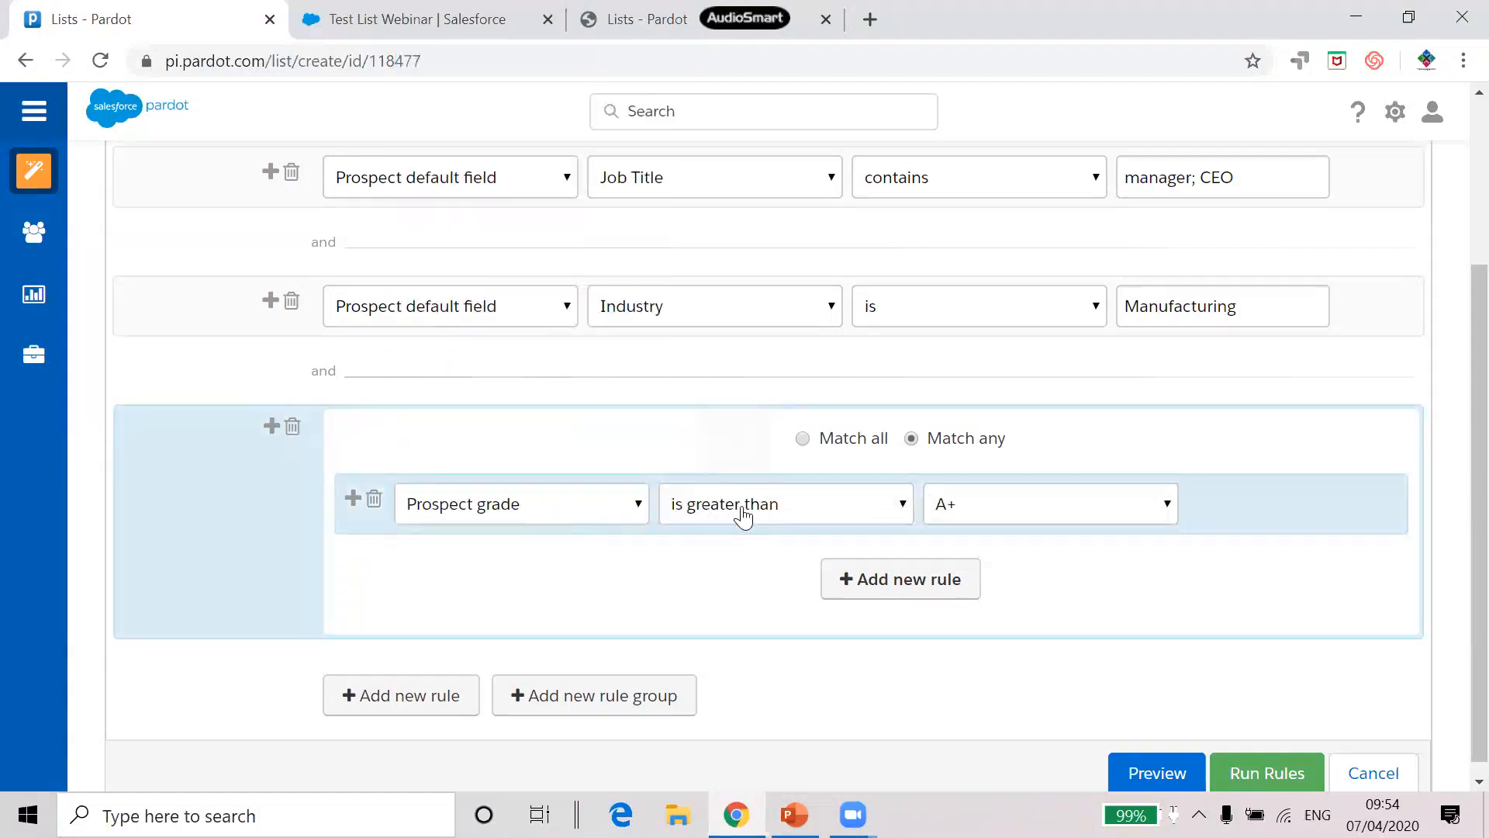
pyautogui.click(991, 510)
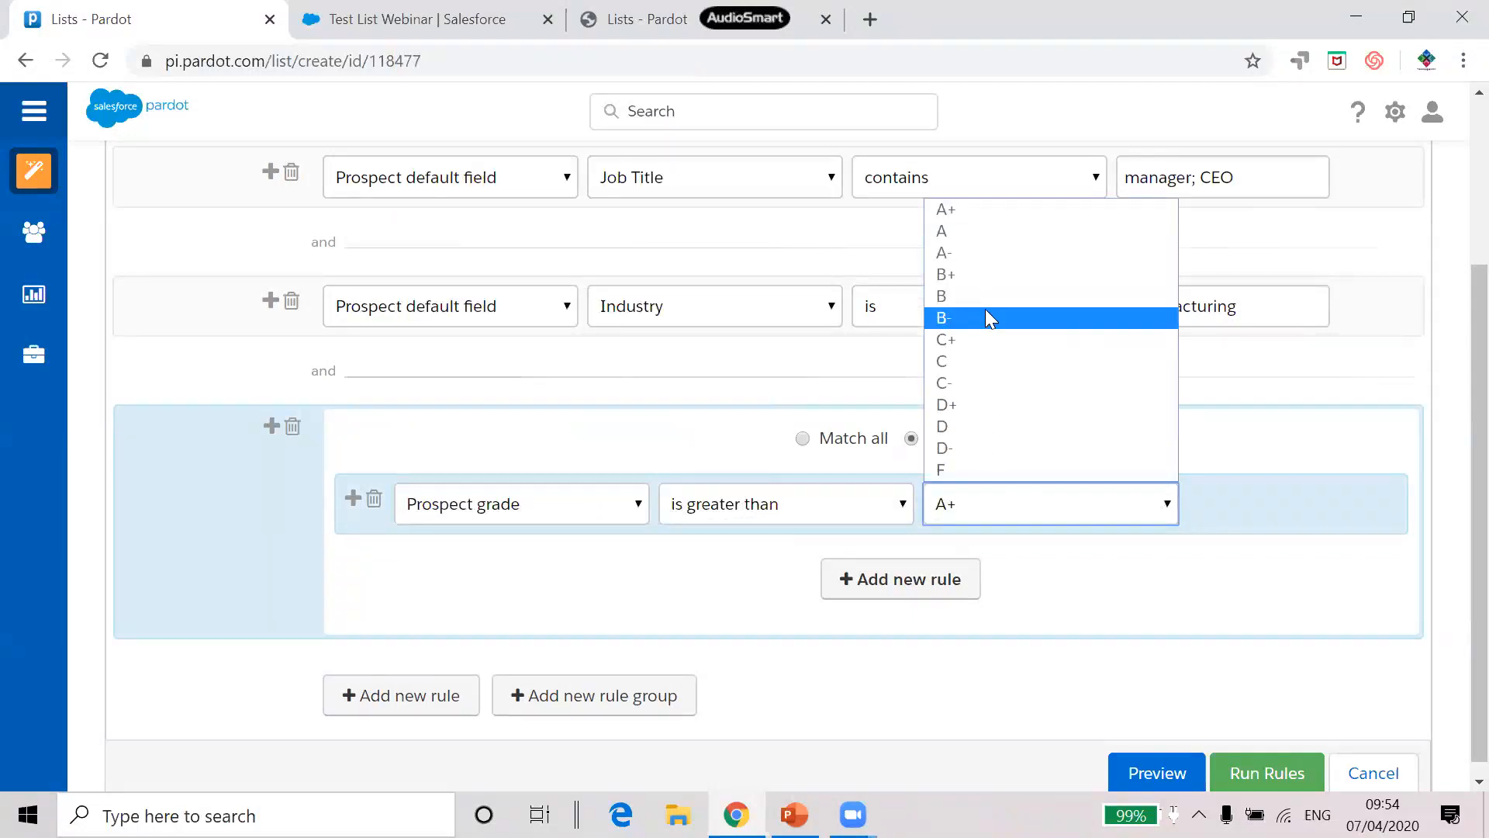
pyautogui.click(987, 317)
# Add a group rule: Prospect form CPQ Session Registration was completed successfully
pyautogui.click(904, 580)
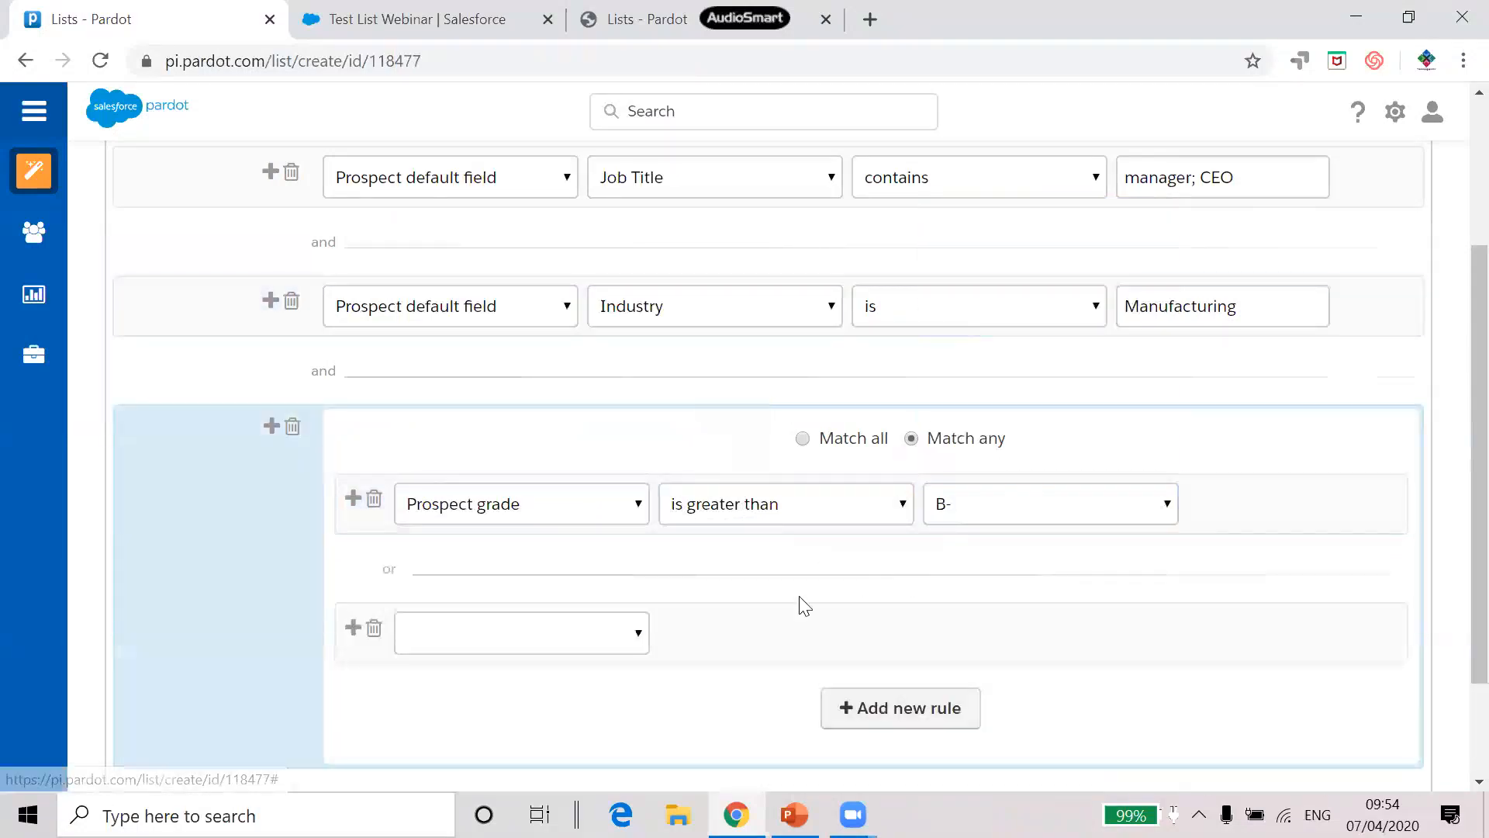
pyautogui.click(522, 643)
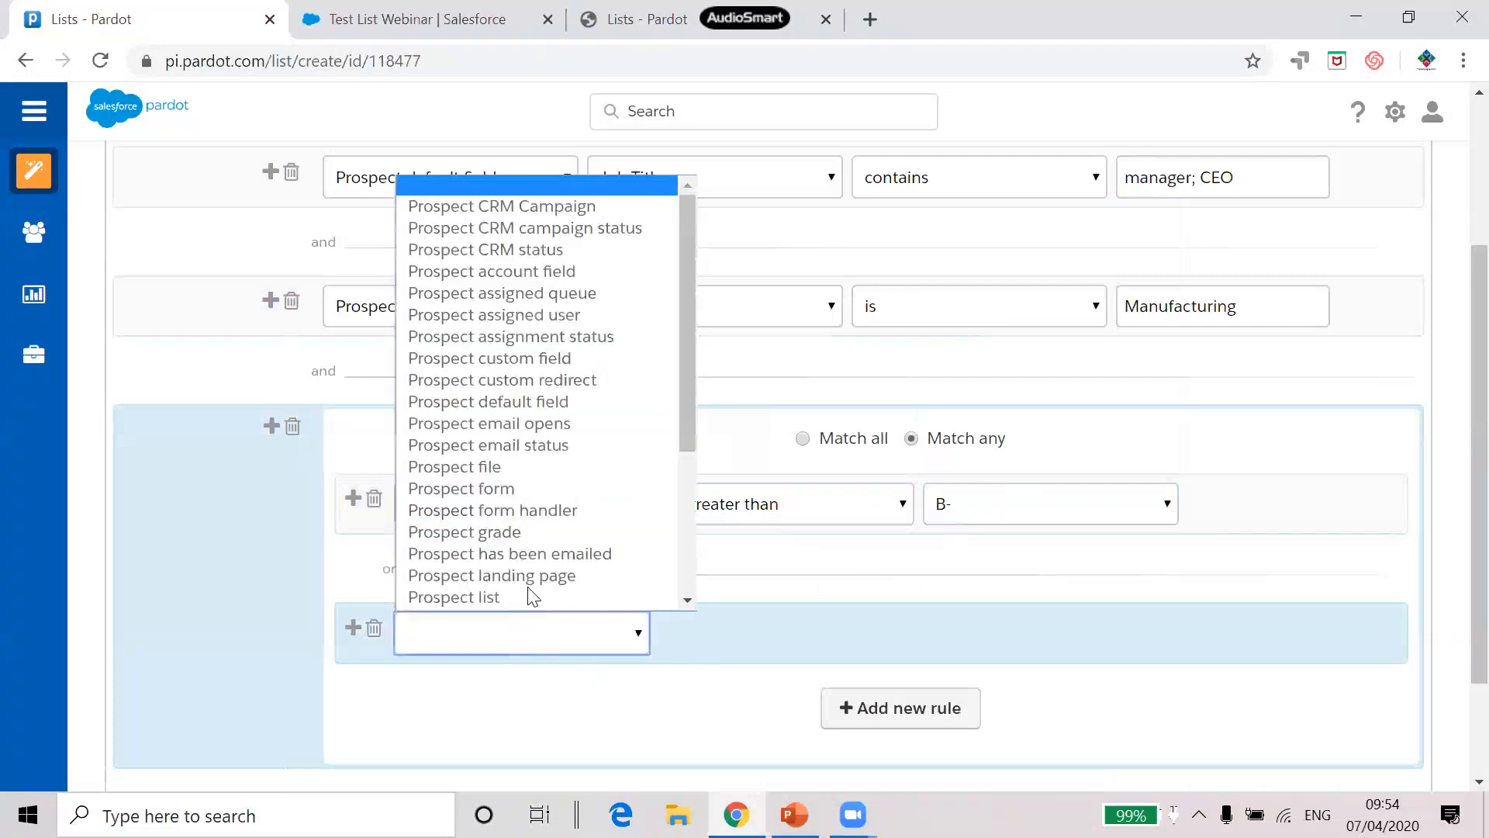
pyautogui.scroll(-1, 532, 596)
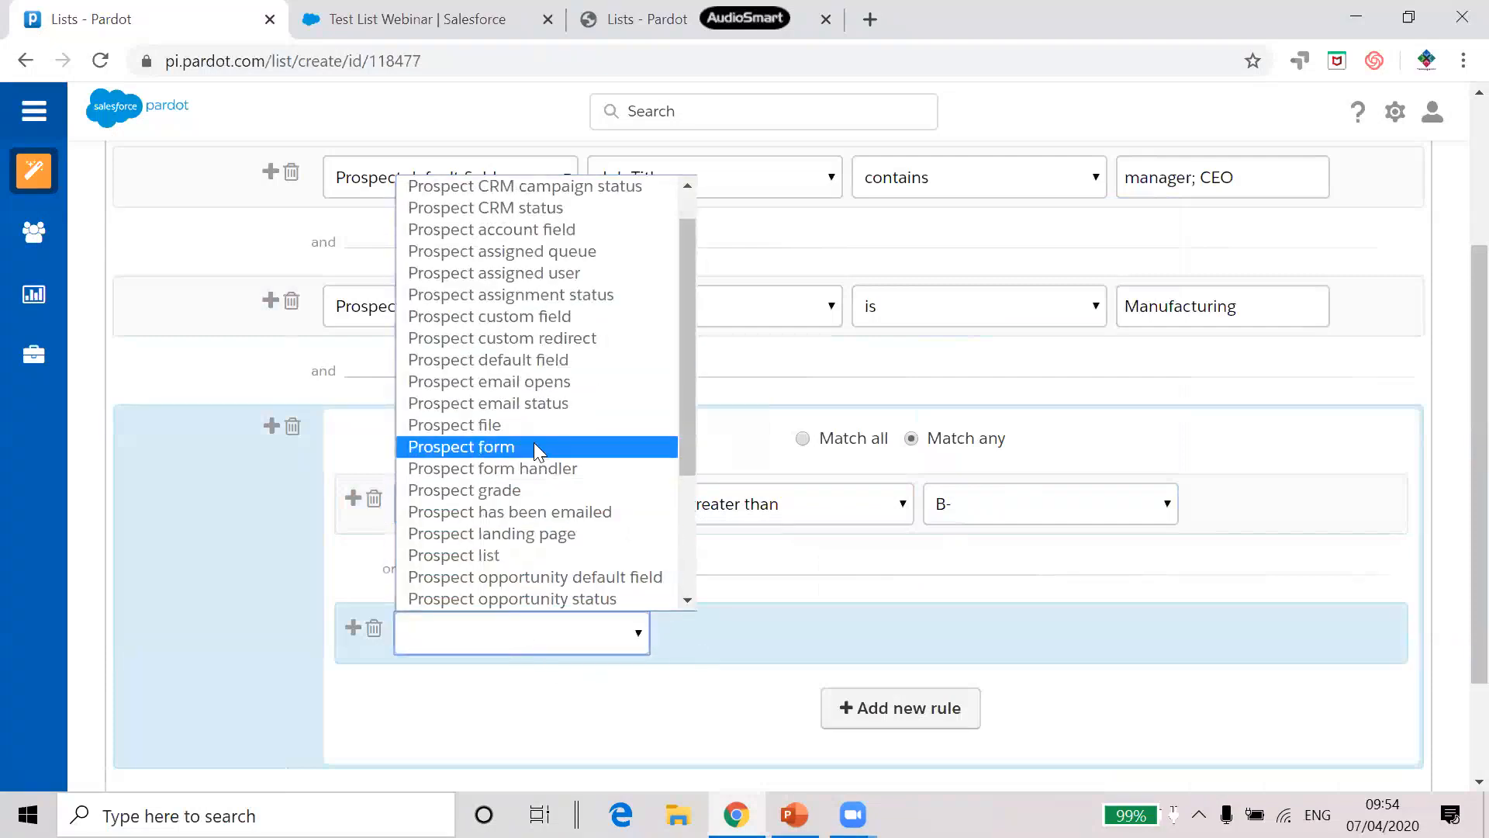
pyautogui.click(534, 449)
pyautogui.click(845, 630)
pyautogui.scroll(-1, 833, 377)
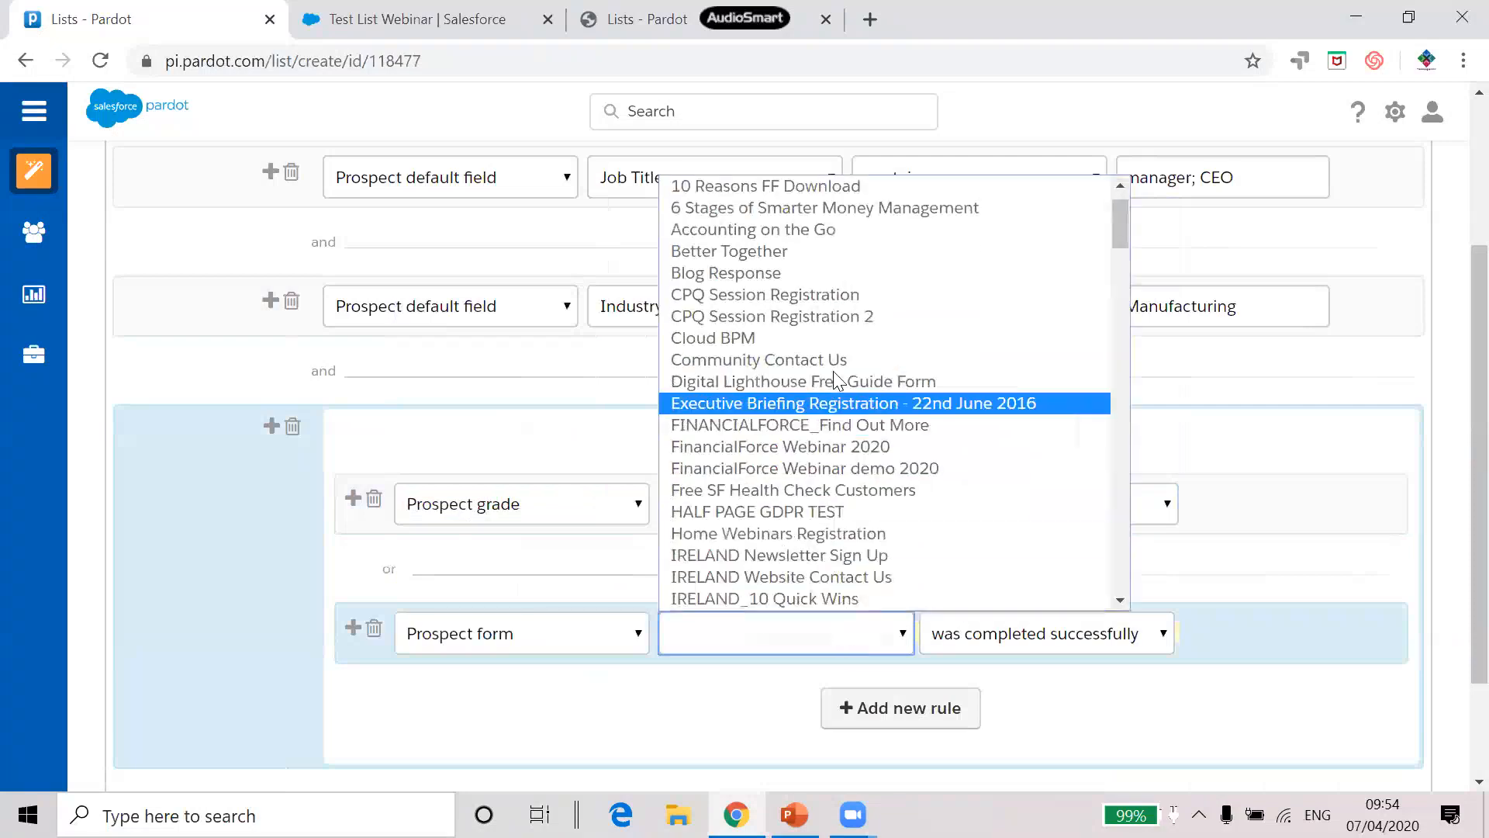
pyautogui.click(788, 303)
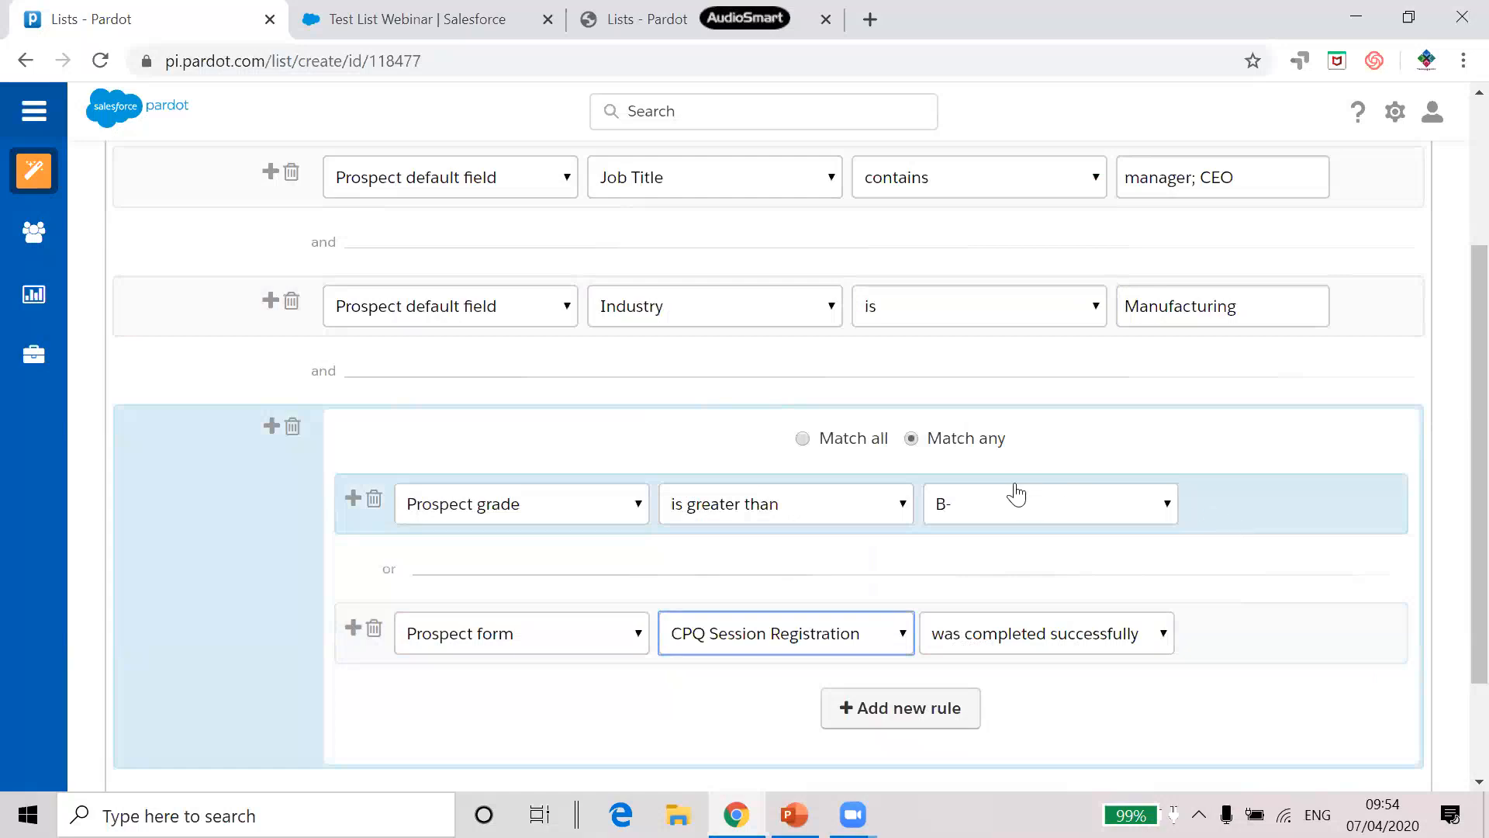
pyautogui.scroll(3, 1008, 492)
pyautogui.scroll(-3, 984, 516)
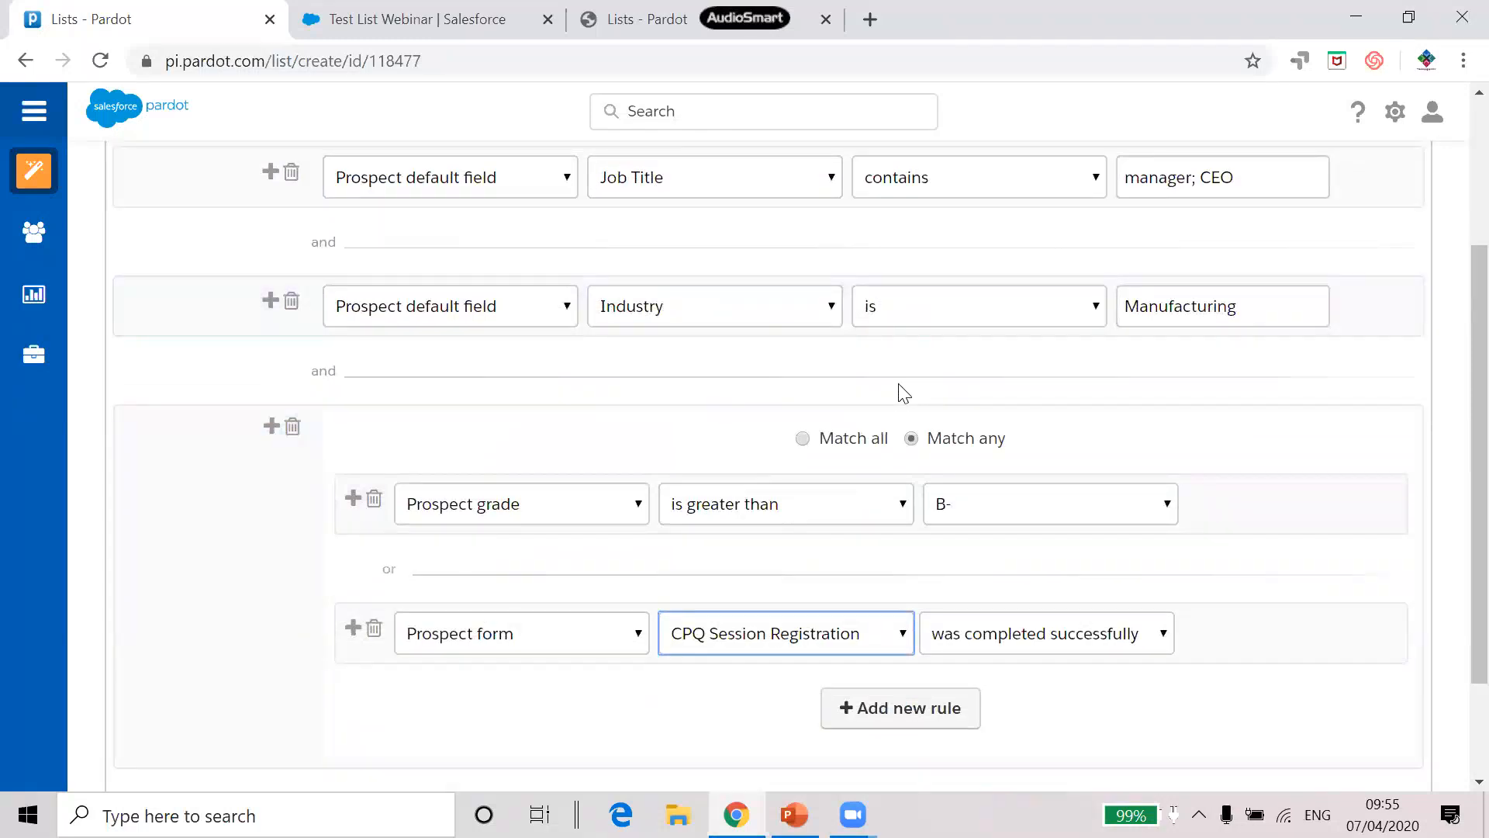
pyautogui.scroll(-2, 904, 396)
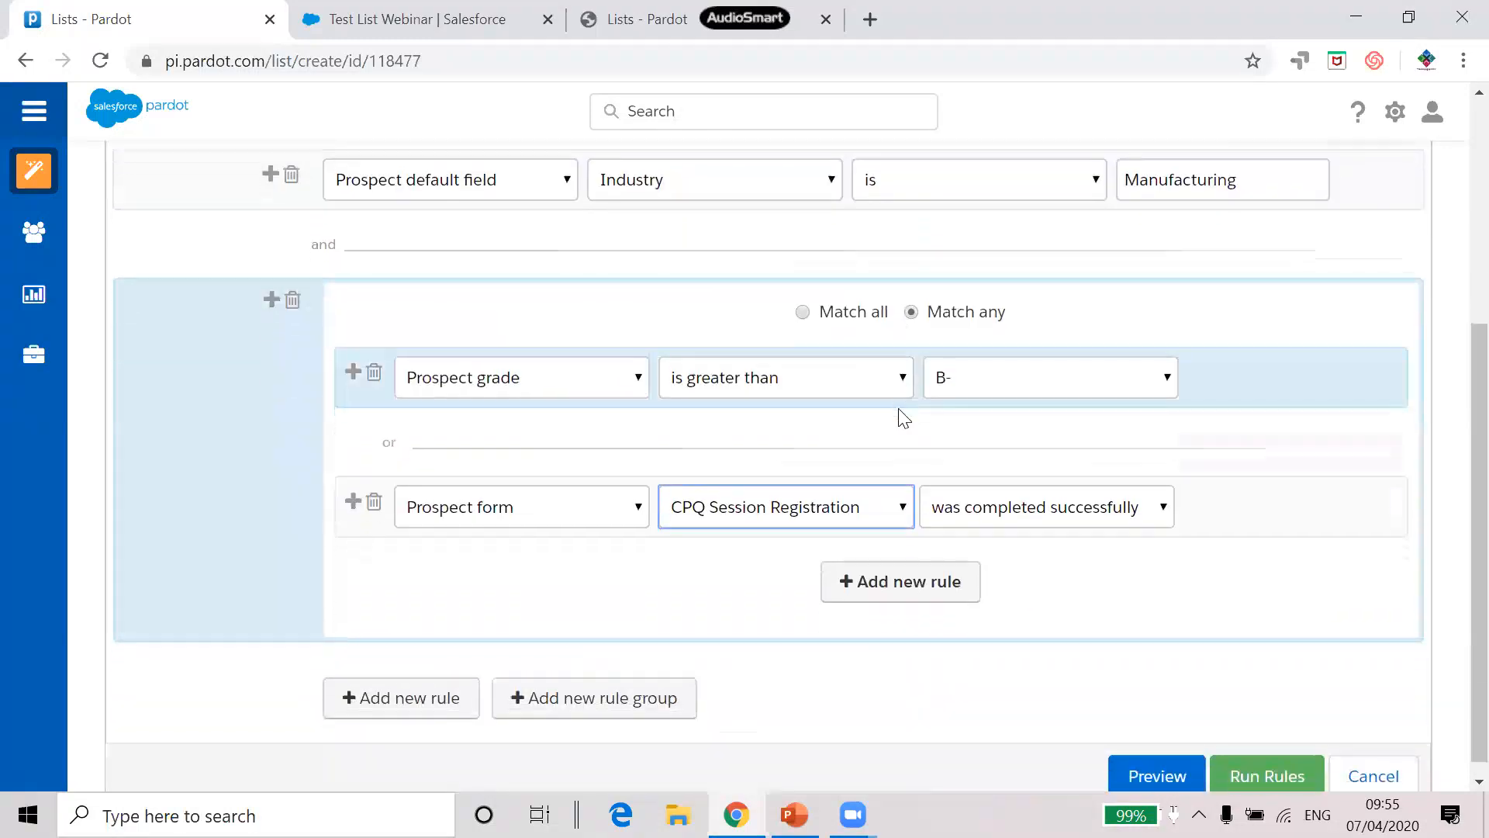
# Generate a match preview for Dynamic List 2, then return to the rule builder
pyautogui.click(1155, 760)
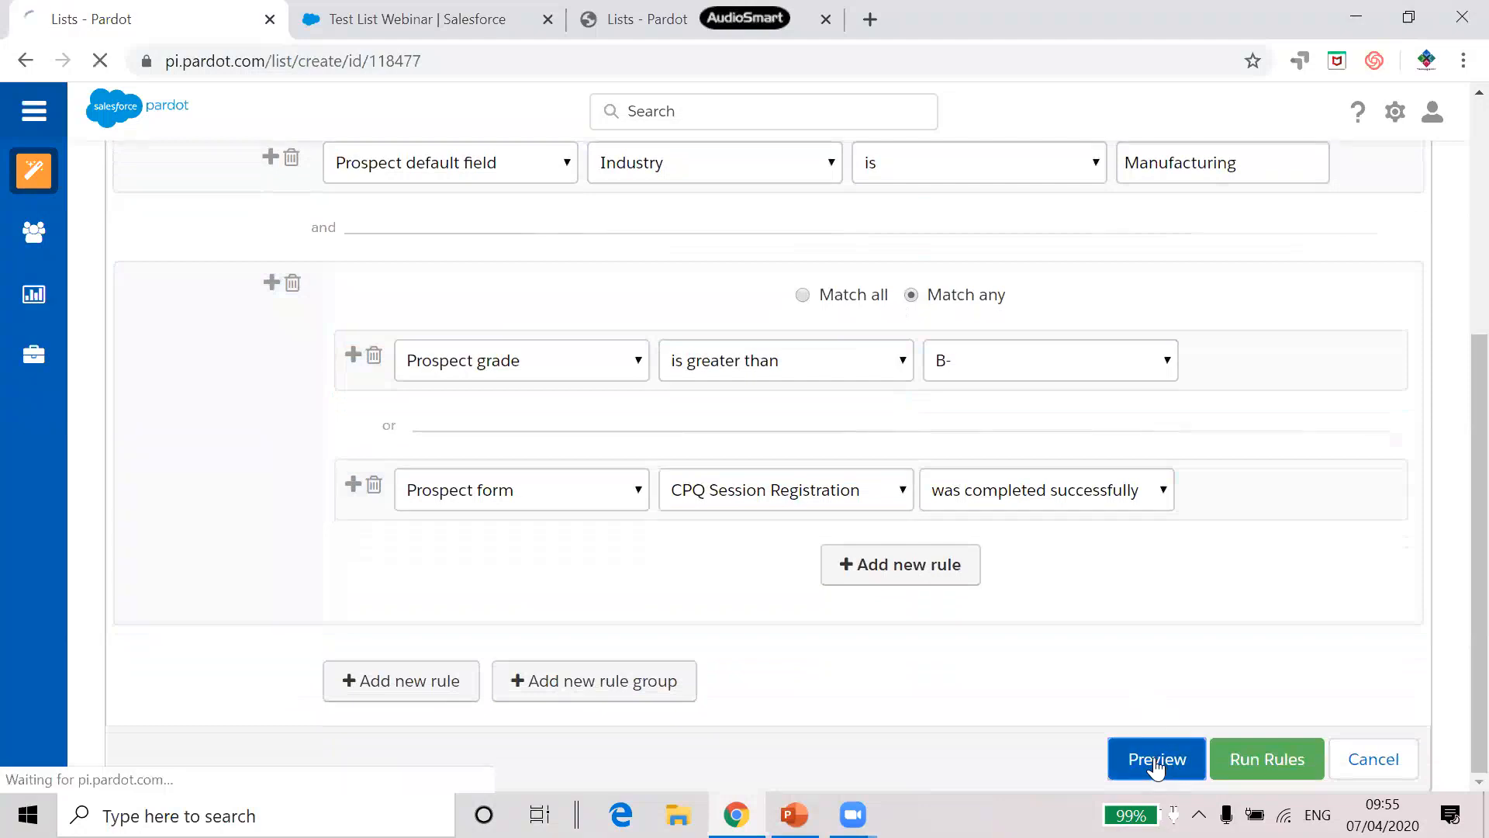
pyautogui.click(259, 365)
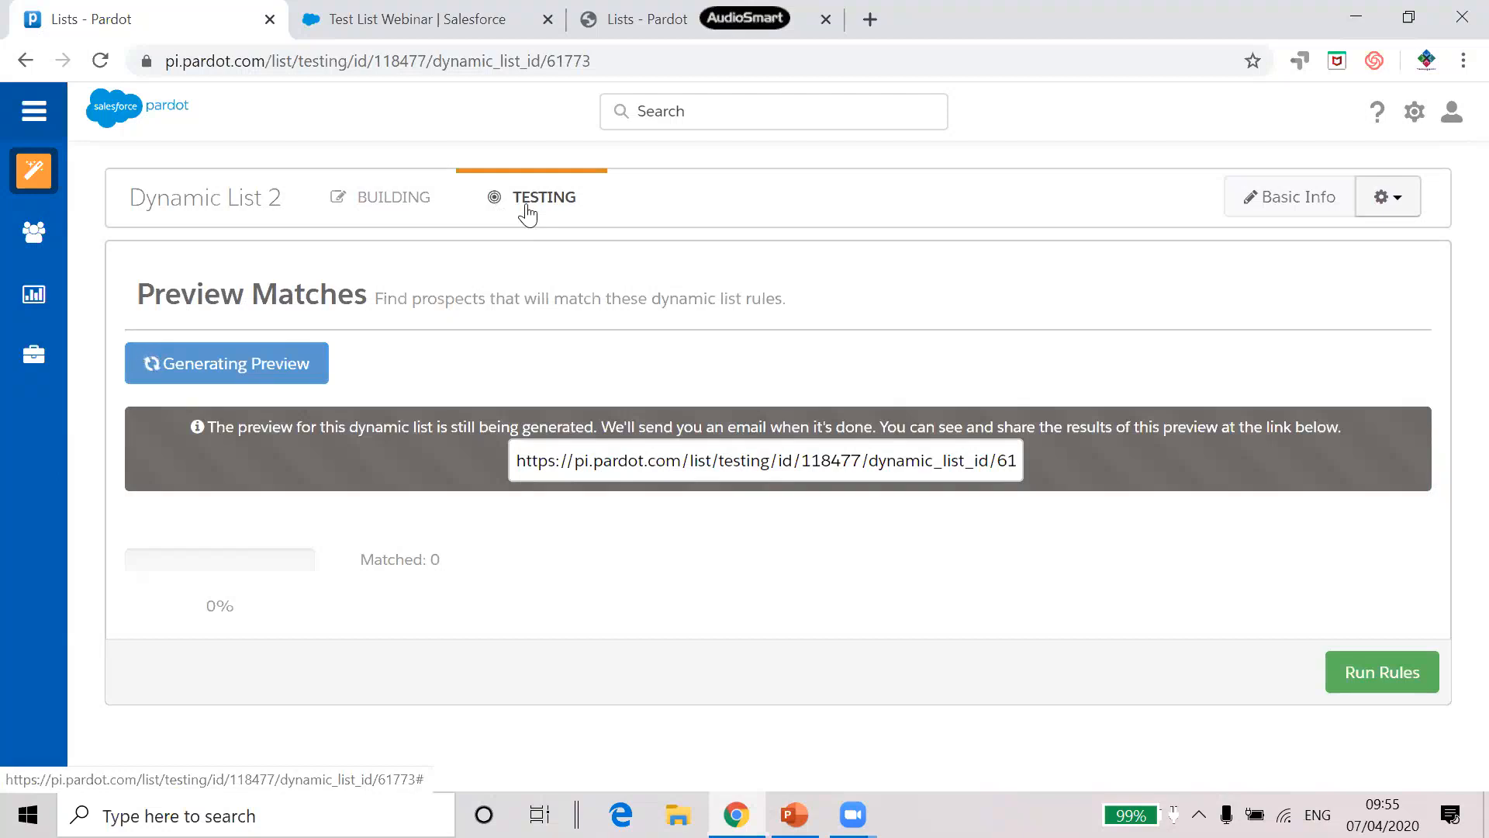
pyautogui.click(380, 208)
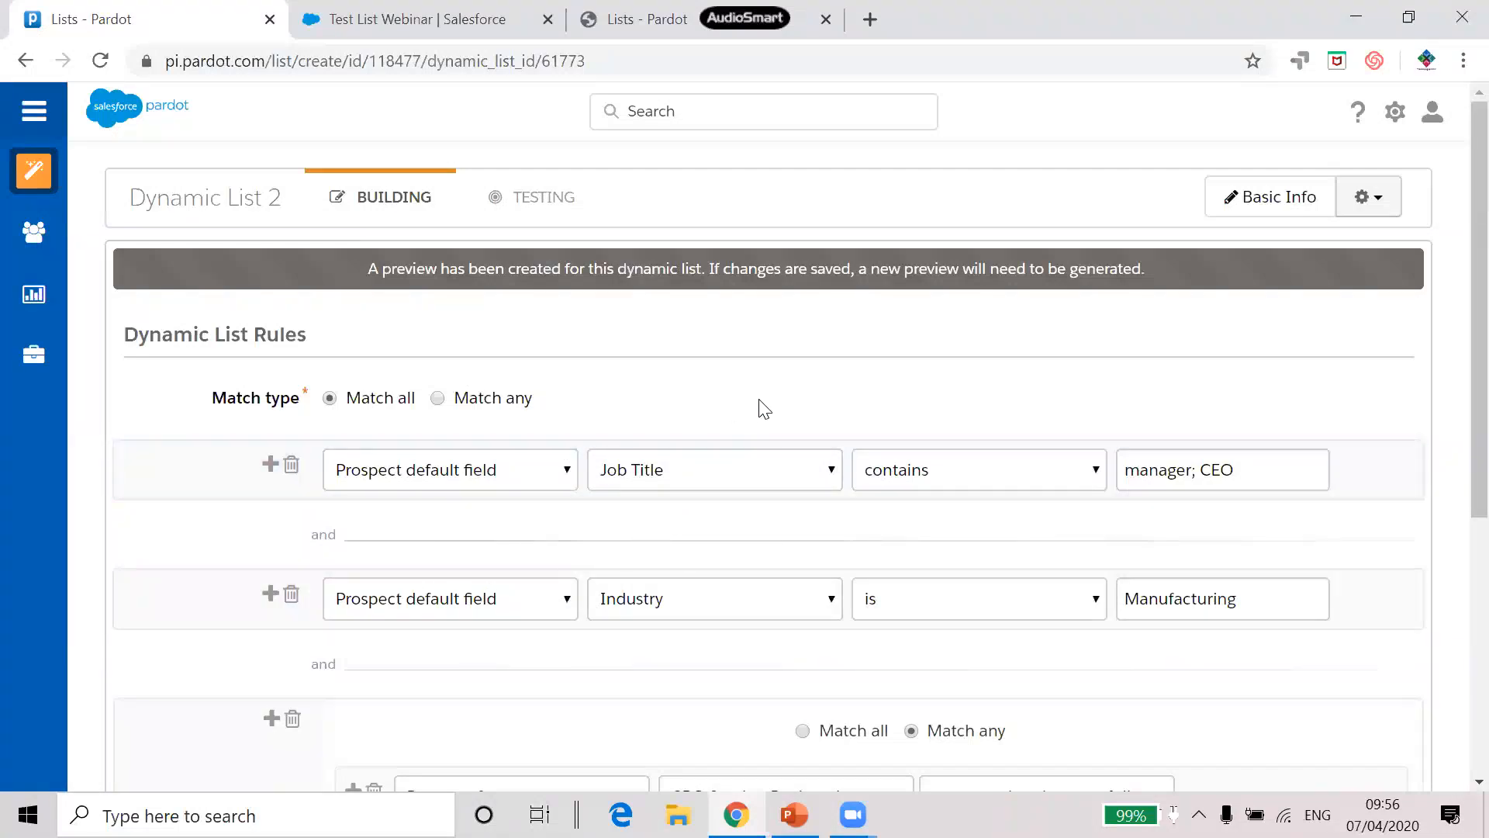
# Switch to the PowerPoint presentation and select slide 6, Interested Prospects
pyautogui.scroll(-3, 764, 408)
pyautogui.scroll(-2, 764, 409)
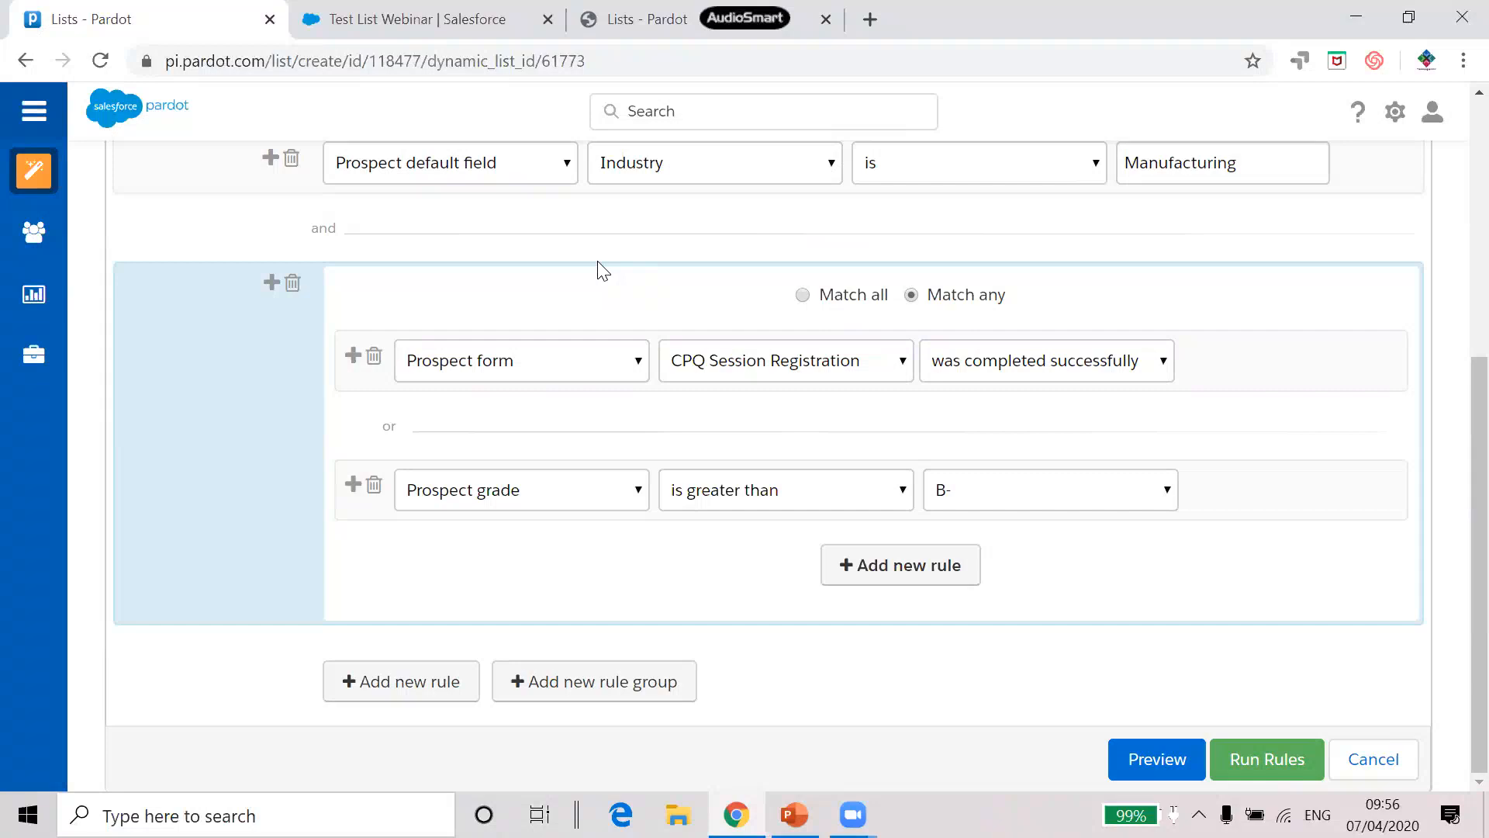
pyautogui.click(794, 814)
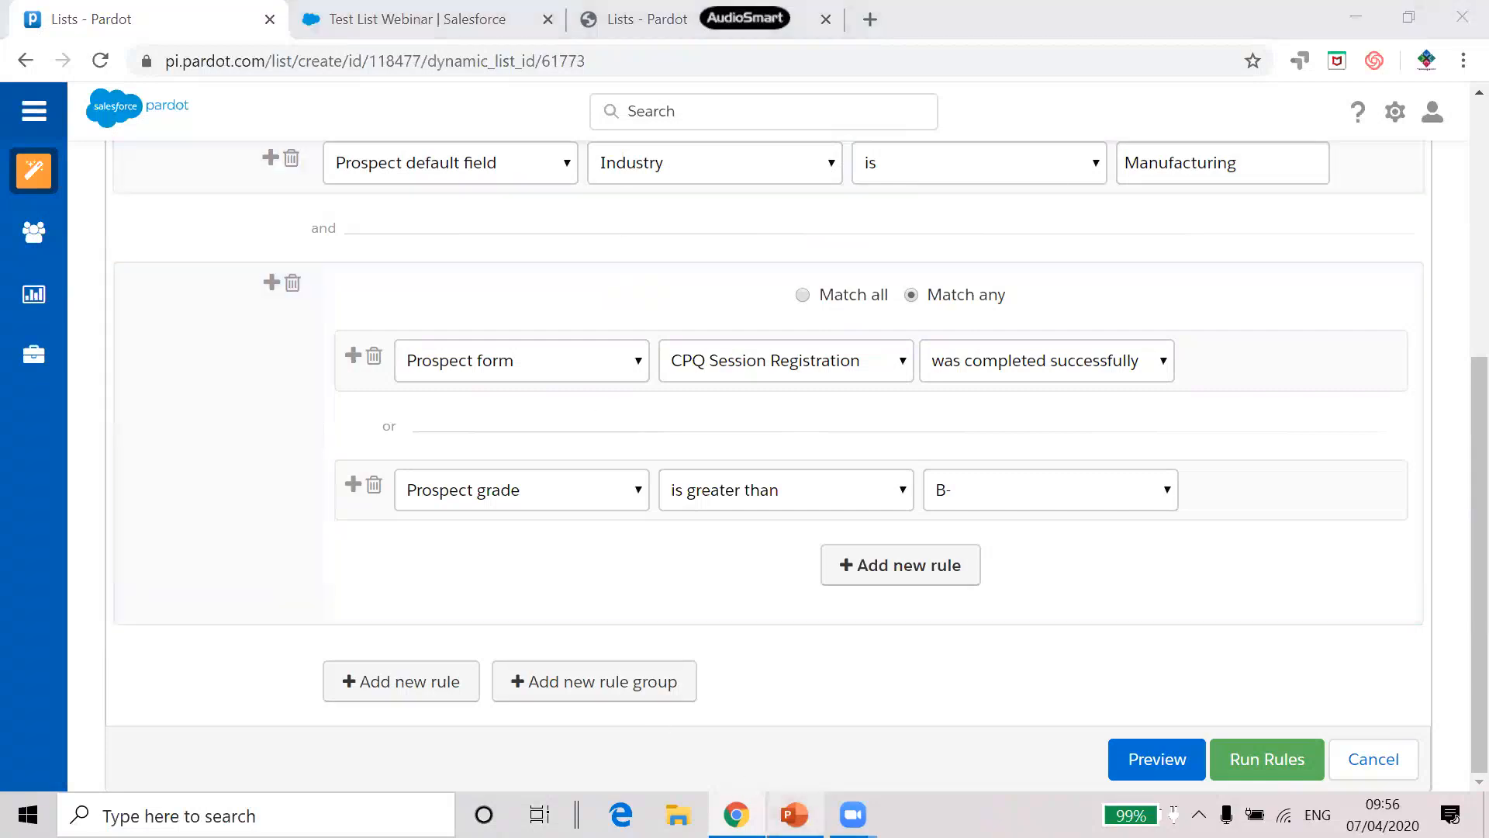
pyautogui.click(293, 738)
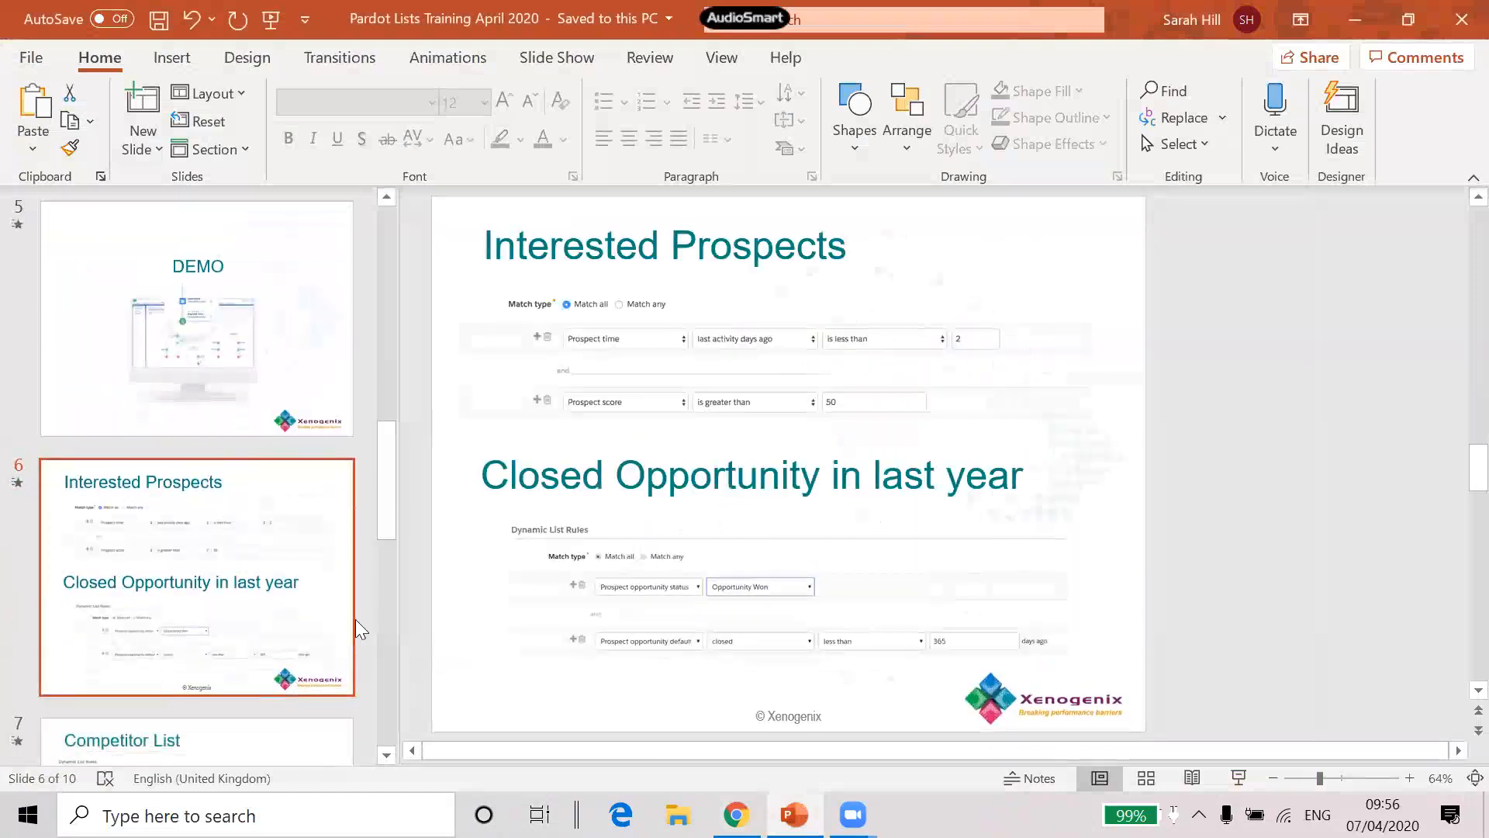
# Run the slide show from slide 6, then advance to the Competitor List slide
pyautogui.click(1238, 778)
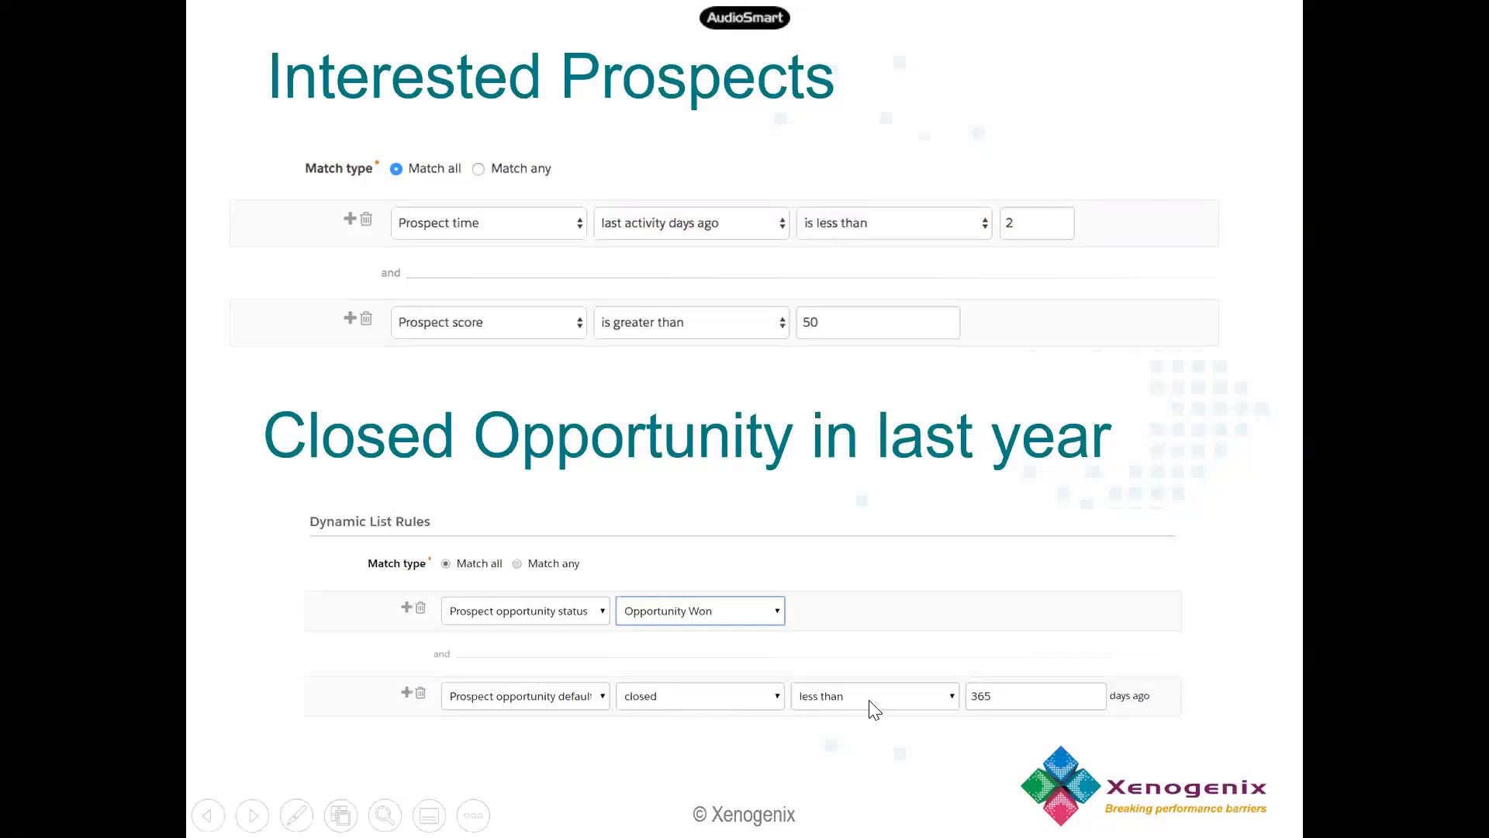
pyautogui.click(1258, 323)
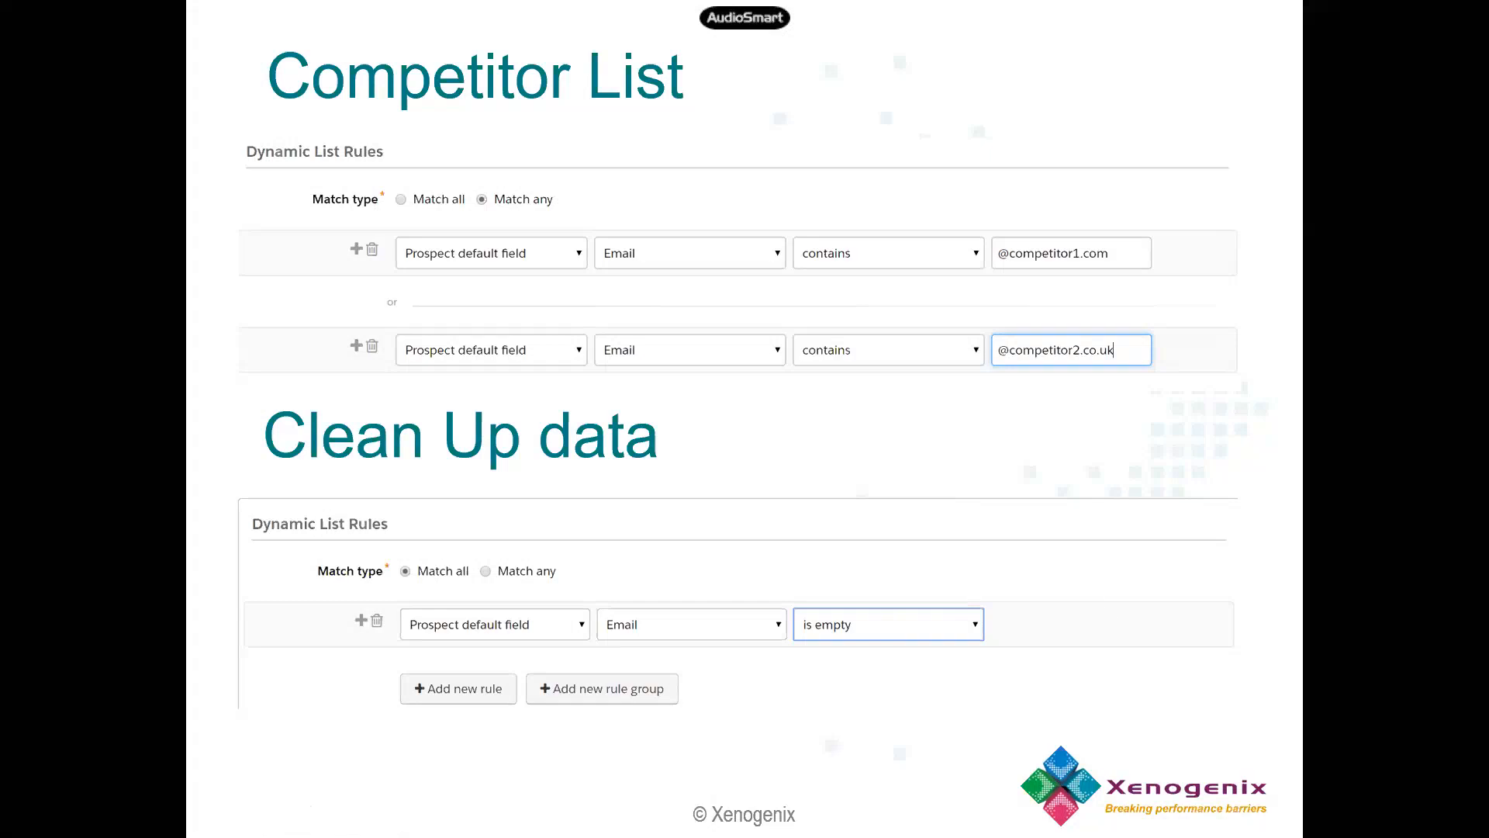
# Advance the slide show to the Lost opportunity 6 months – 2 years slide
pyautogui.press('Right')
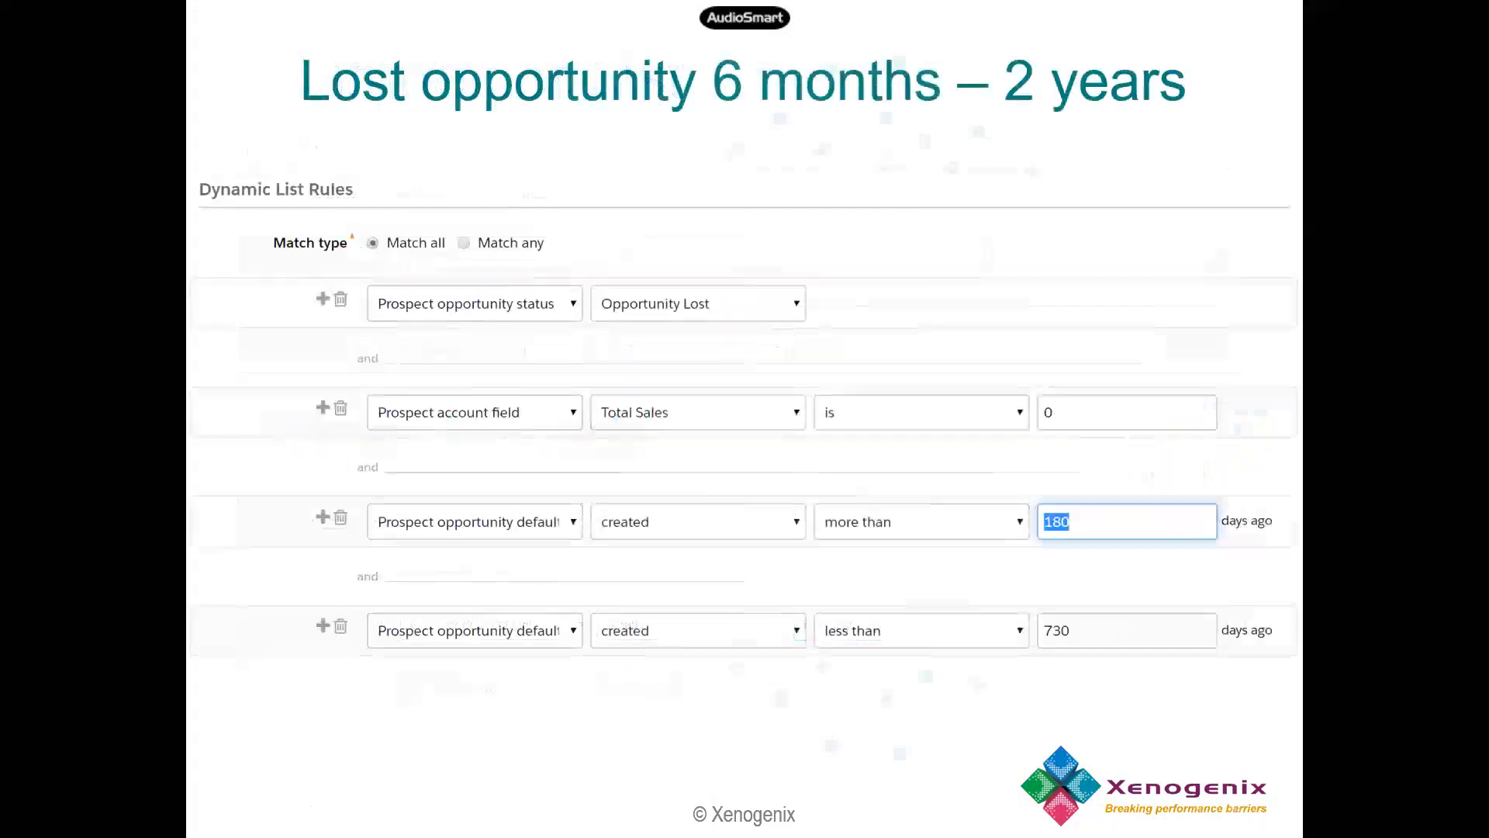